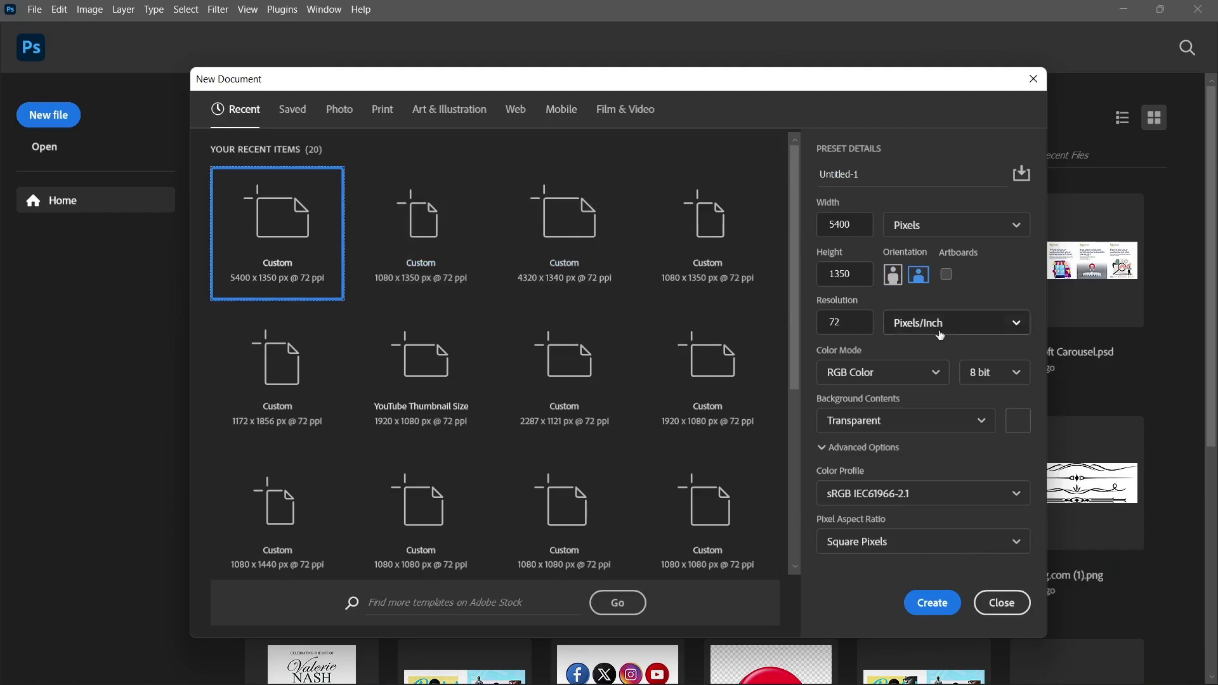
Create a new 1080 x 1350 px document at 72 ppi in RGB Color with transparent background contents.
{"action": "left_click", "coordinate": [951, 604]}
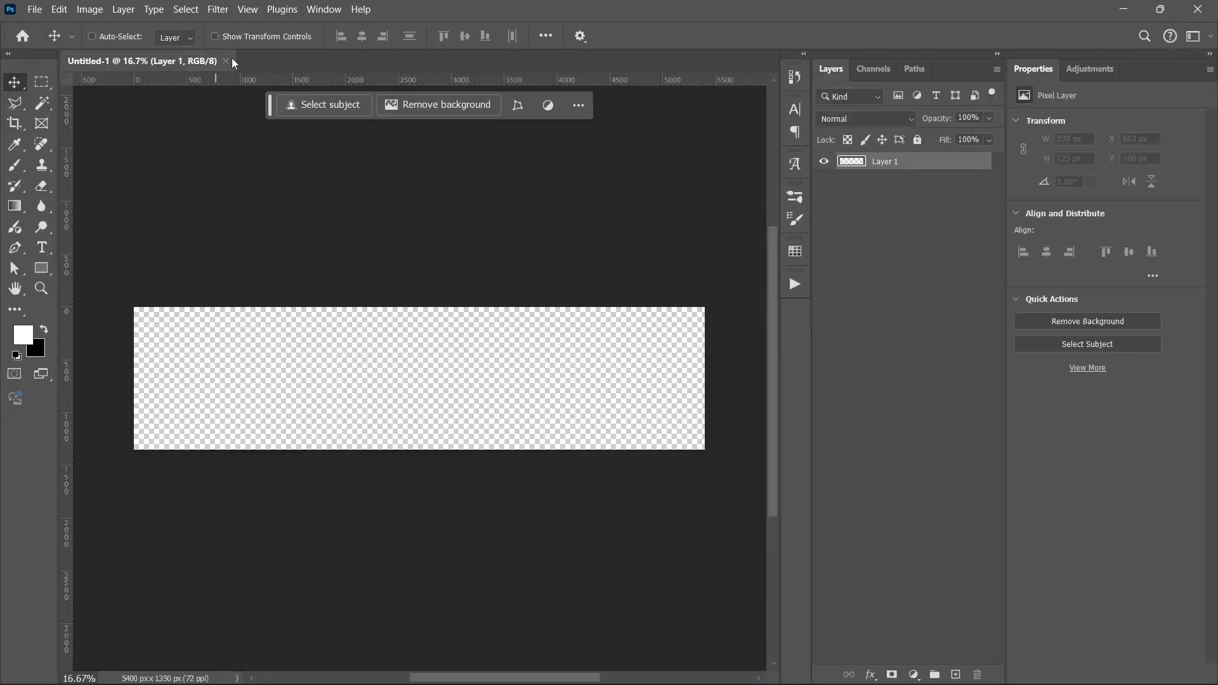
{"action": "left_click", "coordinate": [226, 61]}
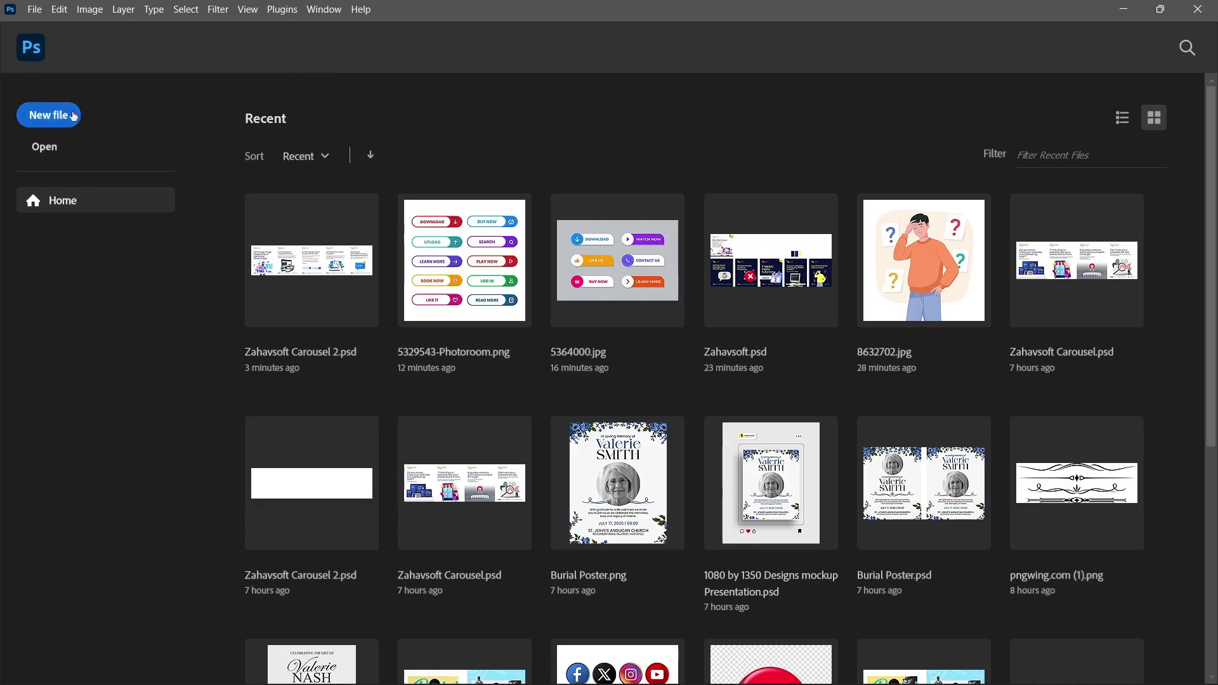
{"action": "key", "text": "ctrl+n"}
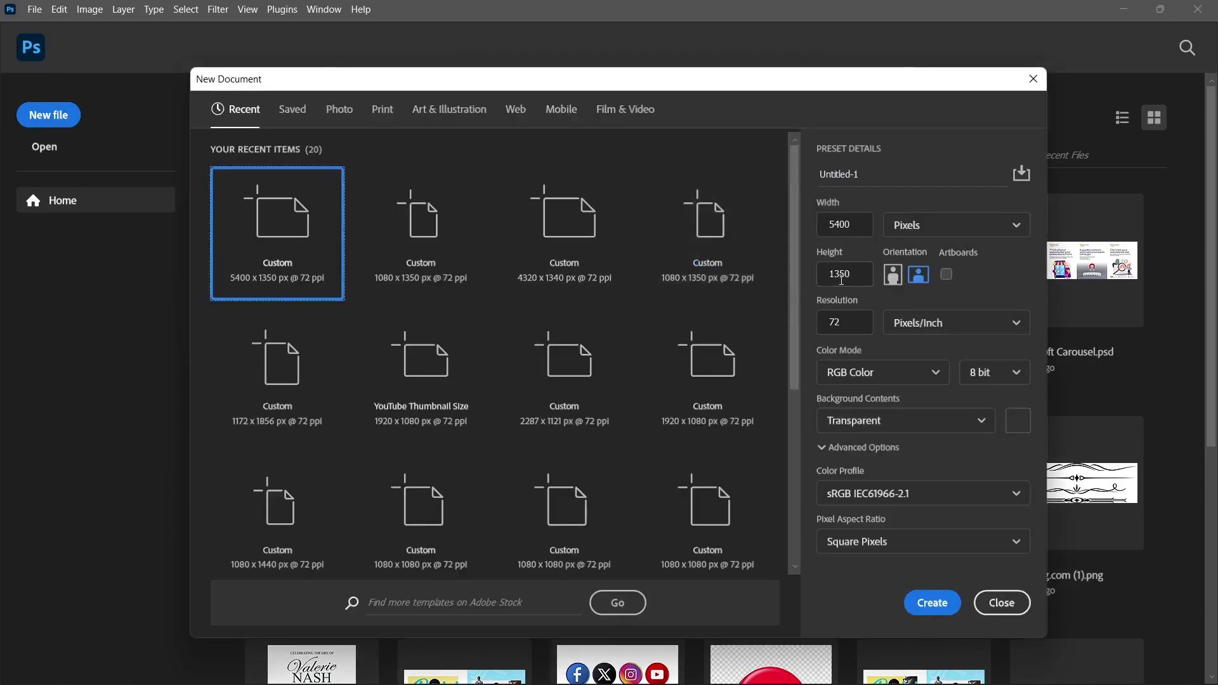
{"action": "left_click", "coordinate": [420, 247]}
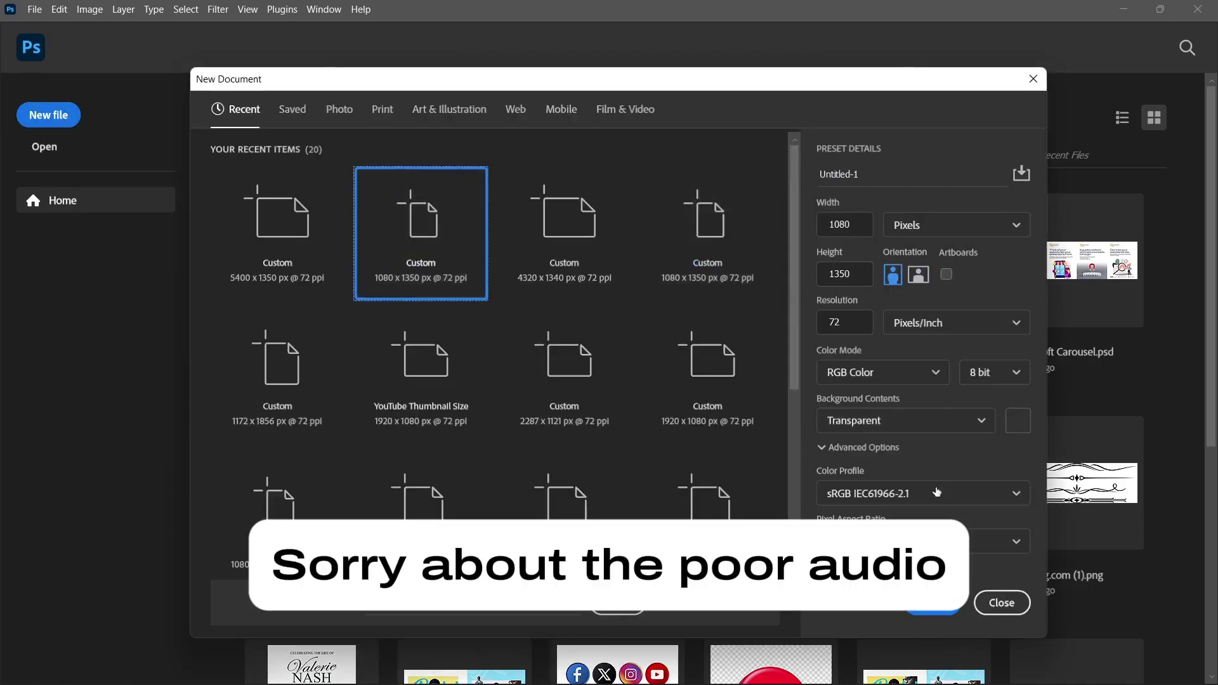
{"action": "left_click", "coordinate": [932, 607]}
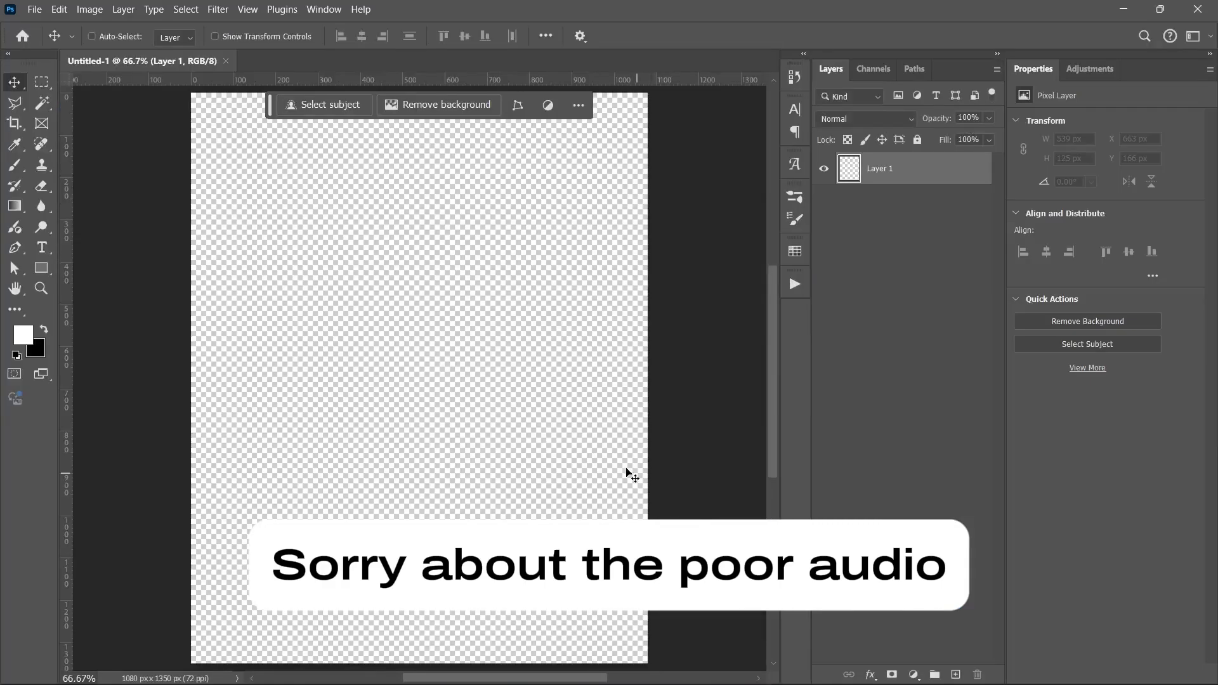
Add a Solid Color fill layer in white (#ffffff) as the poster background.
{"action": "scroll", "coordinate": [431, 353], "scroll_direction": "down", "scroll_amount": 2}
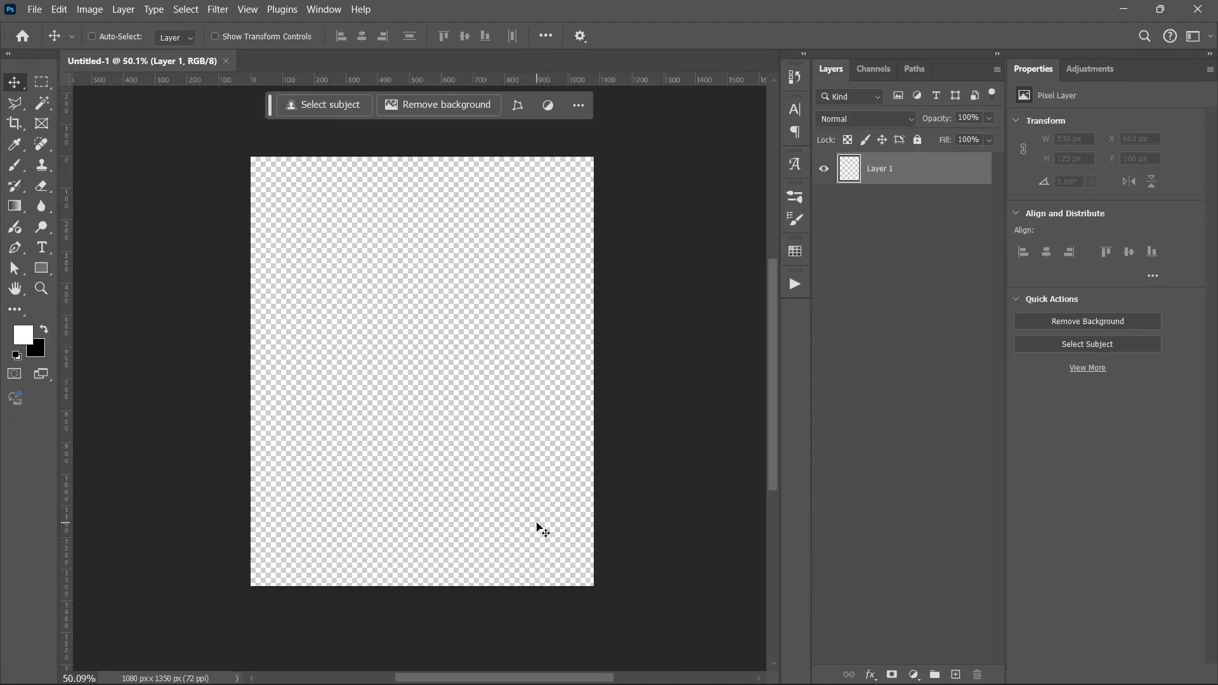
{"action": "left_click", "coordinate": [913, 675]}
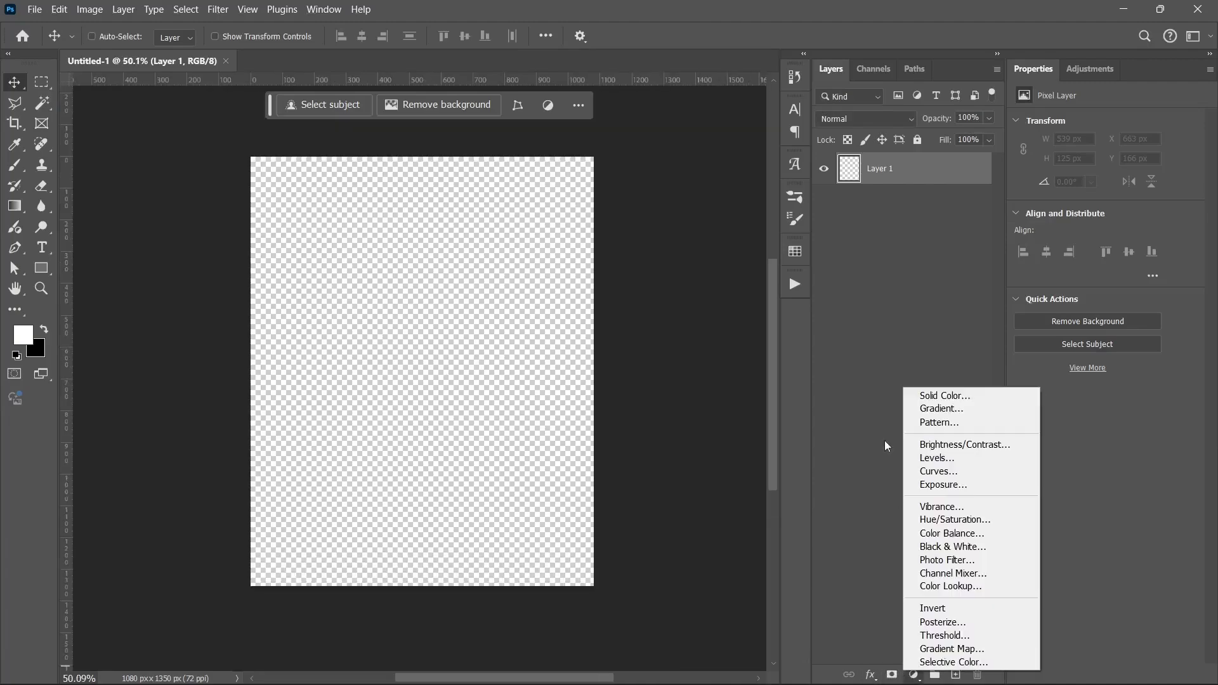
{"action": "left_click", "coordinate": [916, 395]}
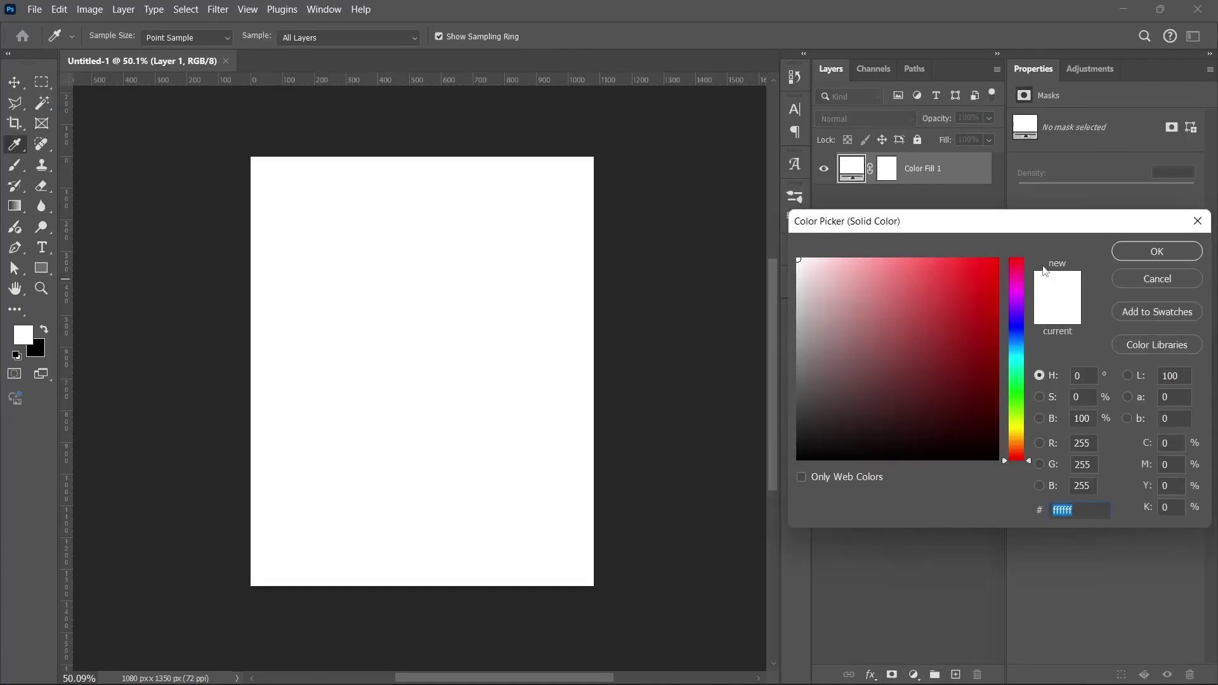
{"action": "left_click", "coordinate": [1131, 253]}
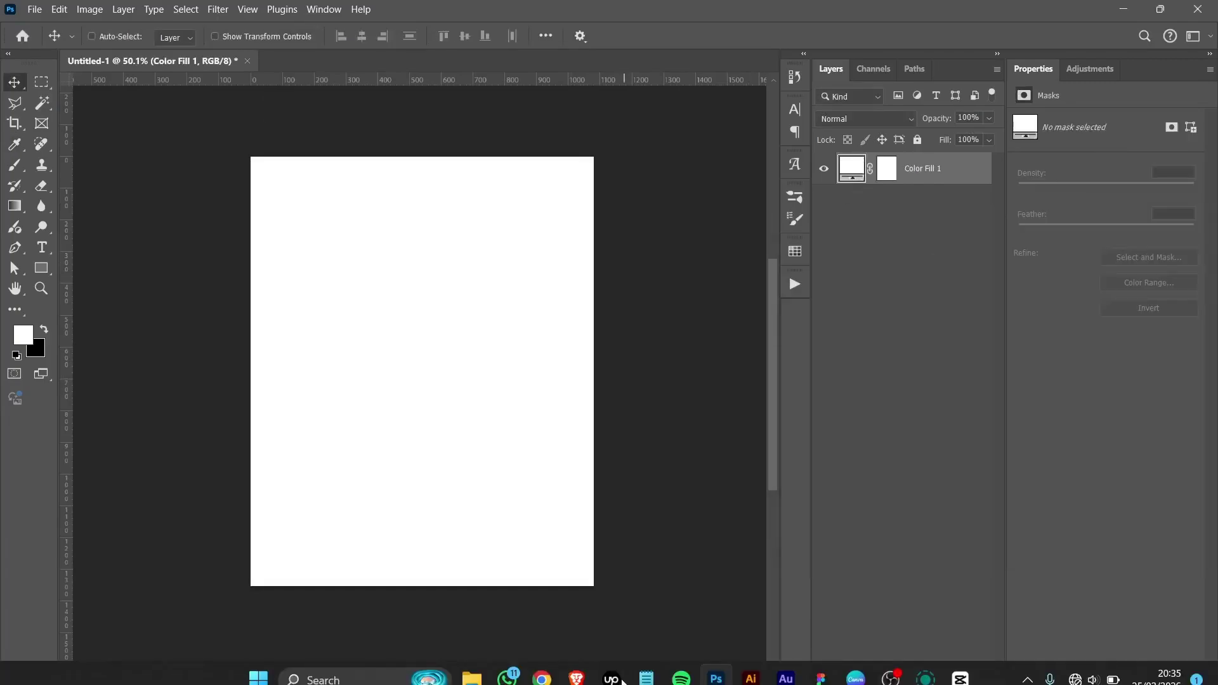
Switch to the Burial Poster folder, open the Burial Poster text file in Notepad and copy the line "In Loving Memory of".
{"action": "left_click", "coordinate": [1119, 9]}
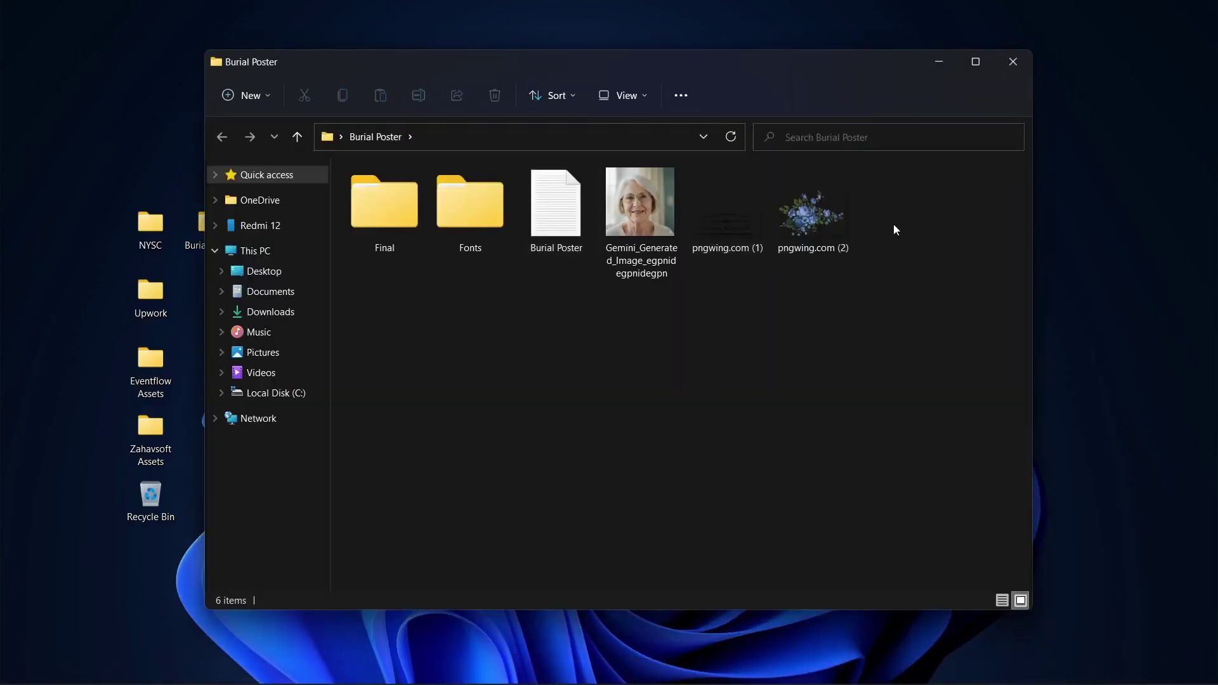
{"action": "left_click", "coordinate": [772, 226]}
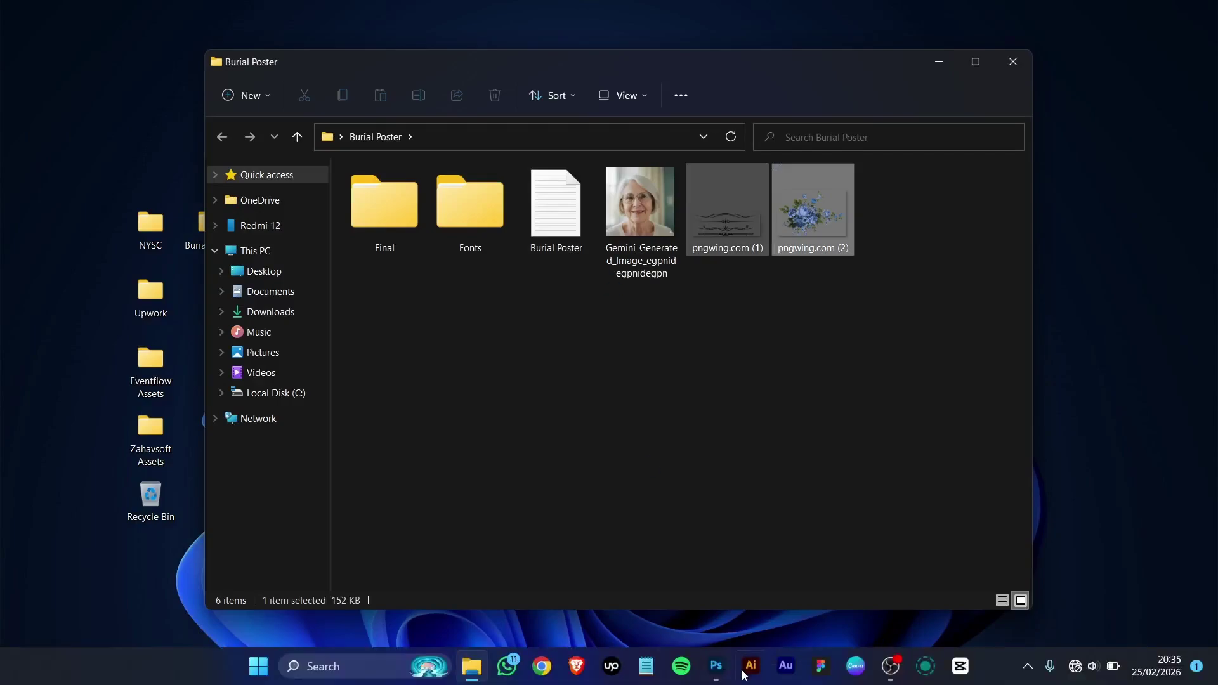
{"action": "mouse_move", "coordinate": [717, 666]}
{"action": "left_click", "coordinate": [563, 226]}
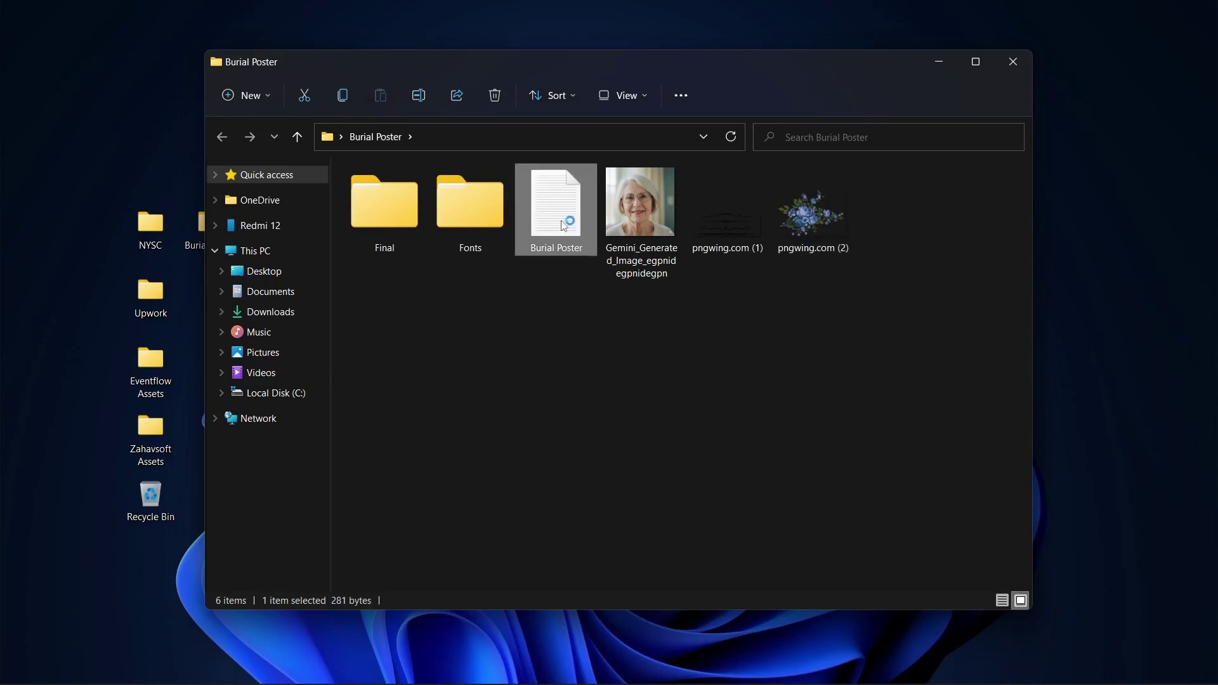
{"action": "double_click", "coordinate": [563, 226]}
{"action": "triple_click", "coordinate": [270, 208]}
{"action": "key", "text": "ctrl+c"}
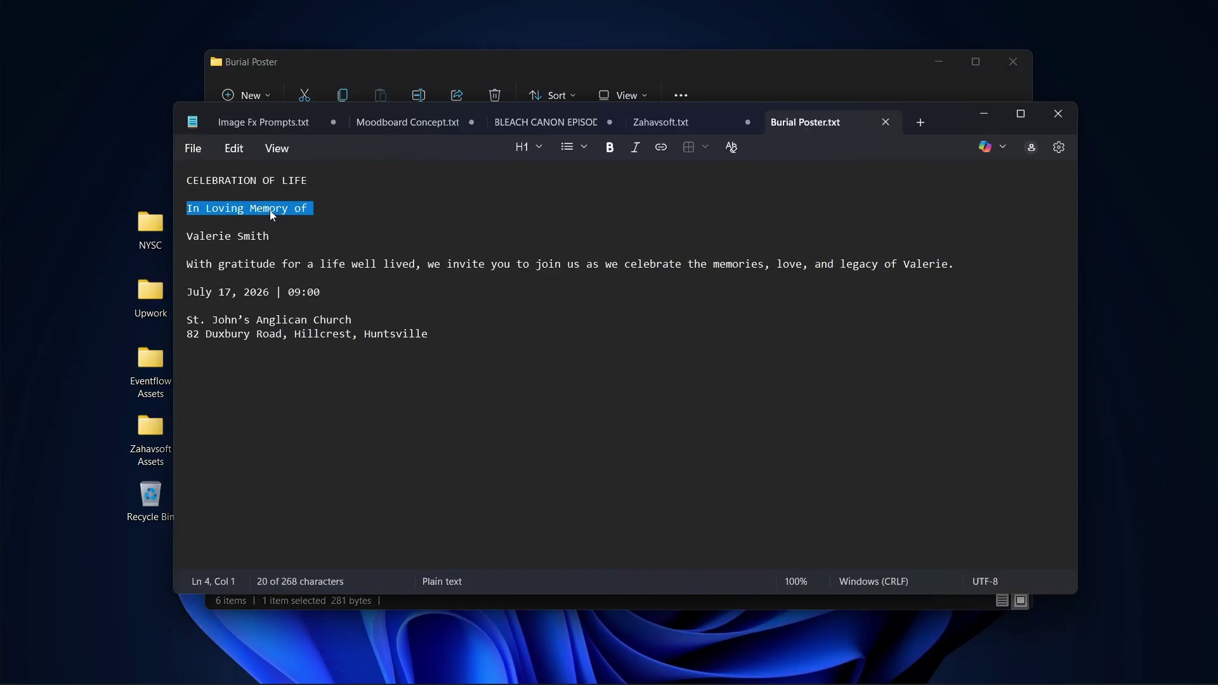
Return to Photoshop and paste the copied line as a new text layer in the upper part of the canvas.
{"action": "left_click", "coordinate": [983, 113]}
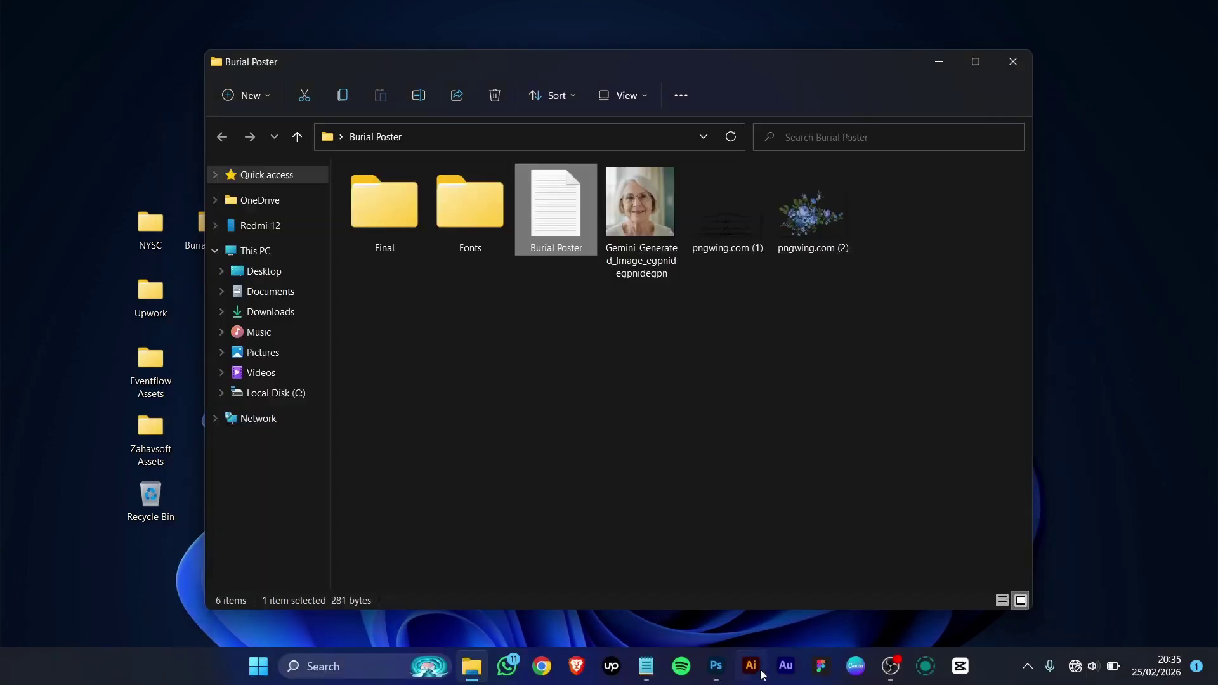
{"action": "left_click", "coordinate": [716, 666]}
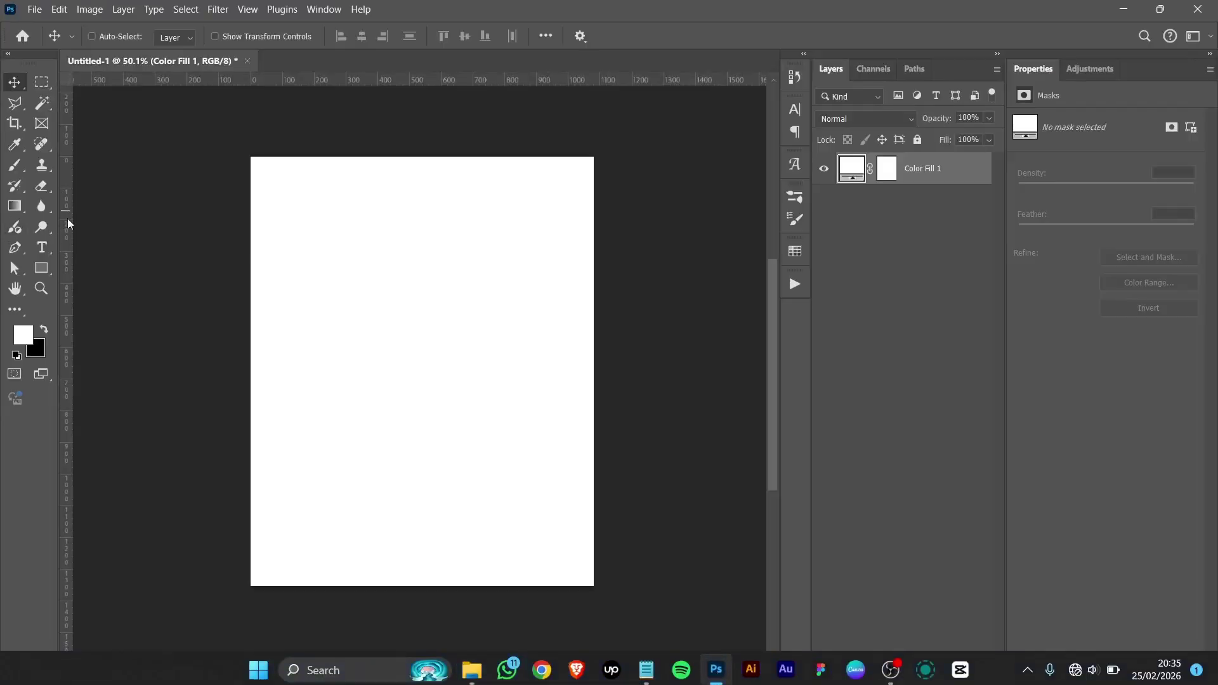
{"action": "left_click", "coordinate": [42, 247]}
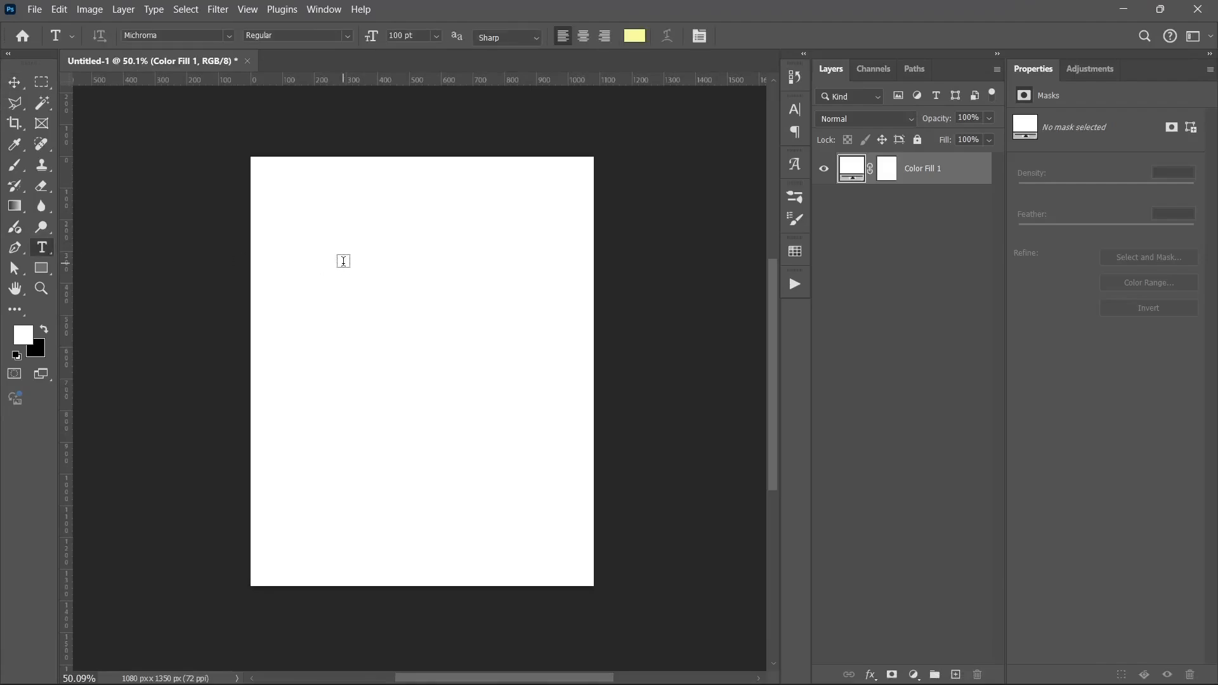
{"action": "left_click", "coordinate": [305, 258]}
{"action": "key", "text": "ctrl+v"}
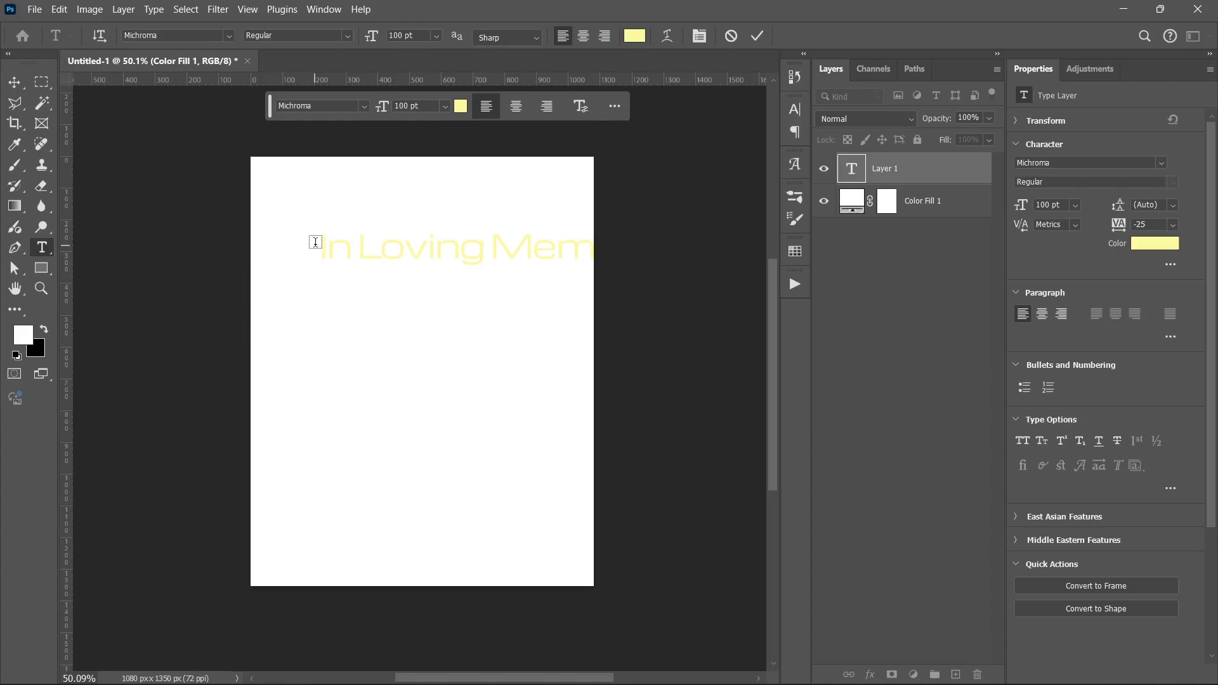
Set the text color of the "In Loving Memory of" line to black.
{"action": "left_click", "coordinate": [1148, 247]}
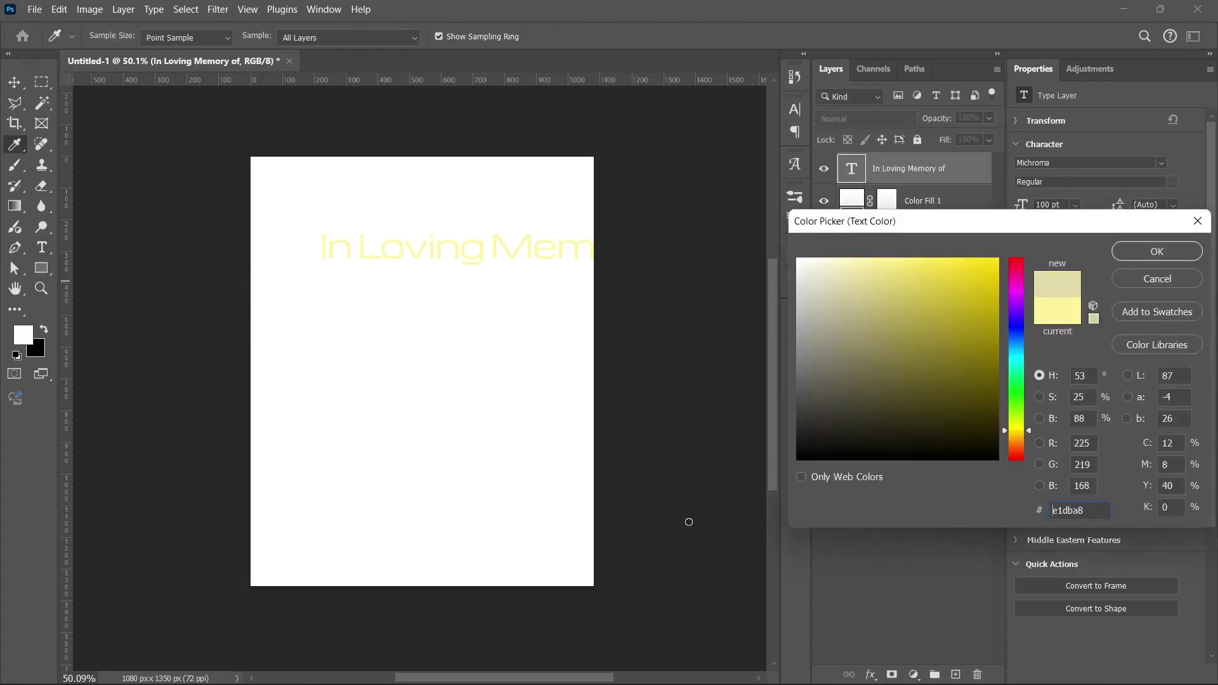
{"action": "left_click", "coordinate": [798, 458]}
{"action": "left_click", "coordinate": [1115, 253]}
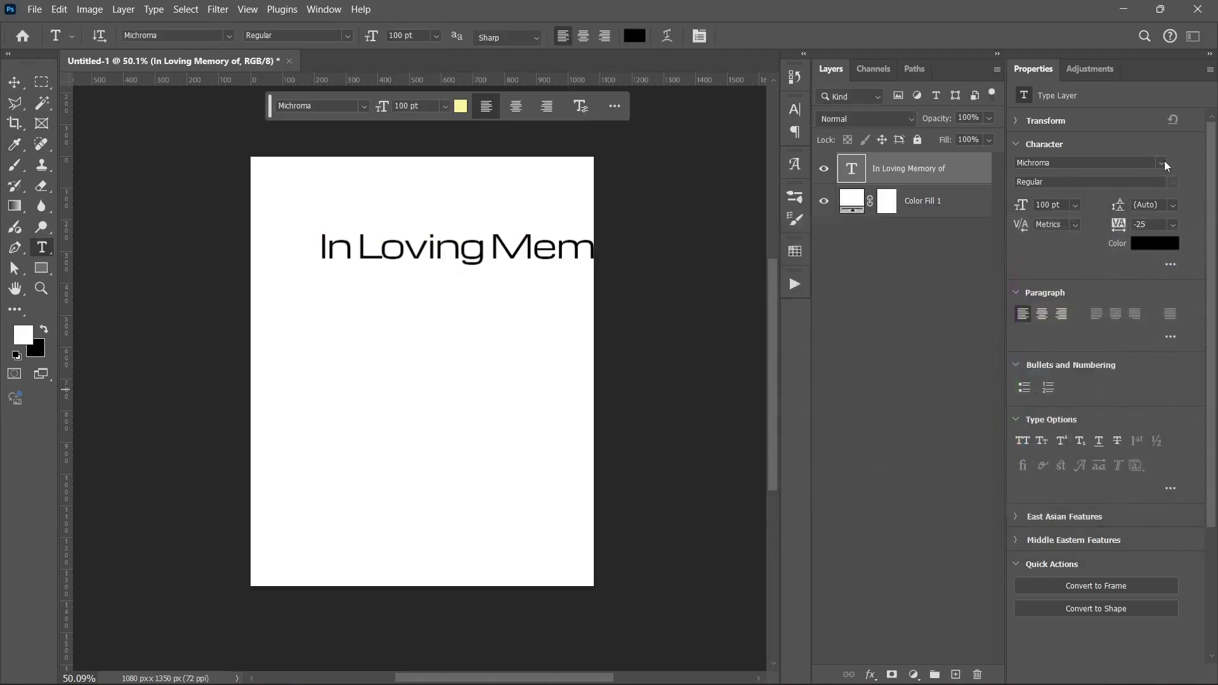
Set the "In Loving Memory of" text to Poppins Regular with a tracking of 0.
{"action": "left_click", "coordinate": [1159, 166]}
{"action": "type", "text": "po"}
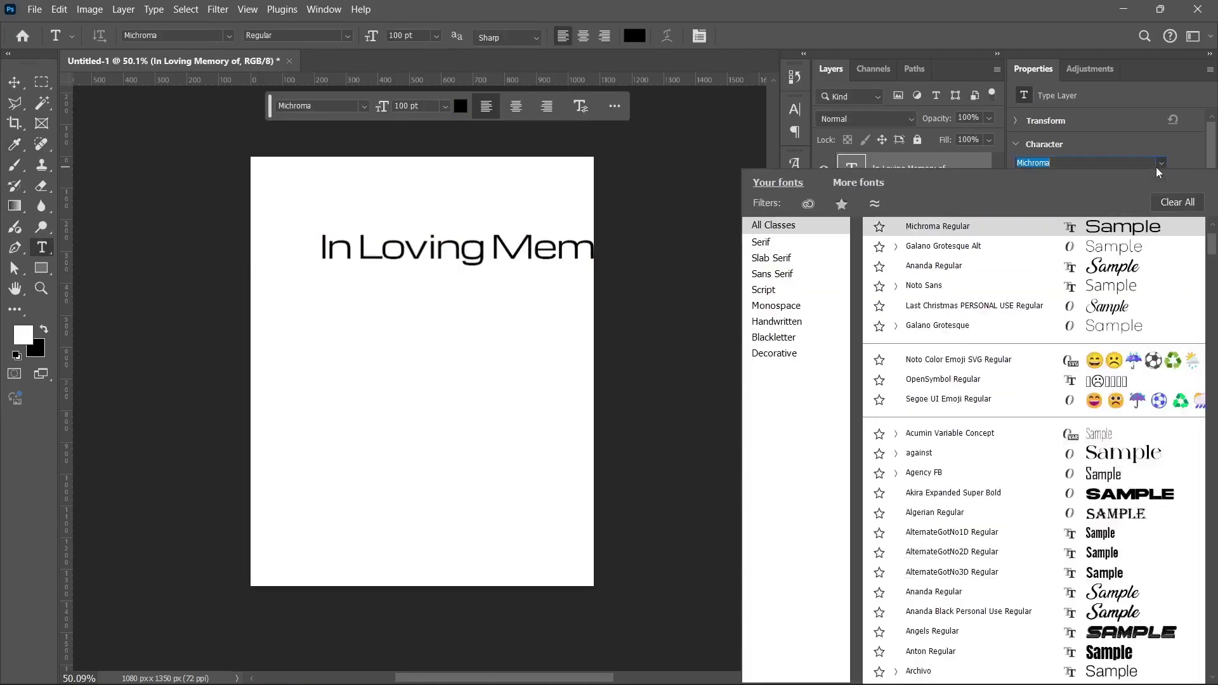
{"action": "type", "text": "ppins"}
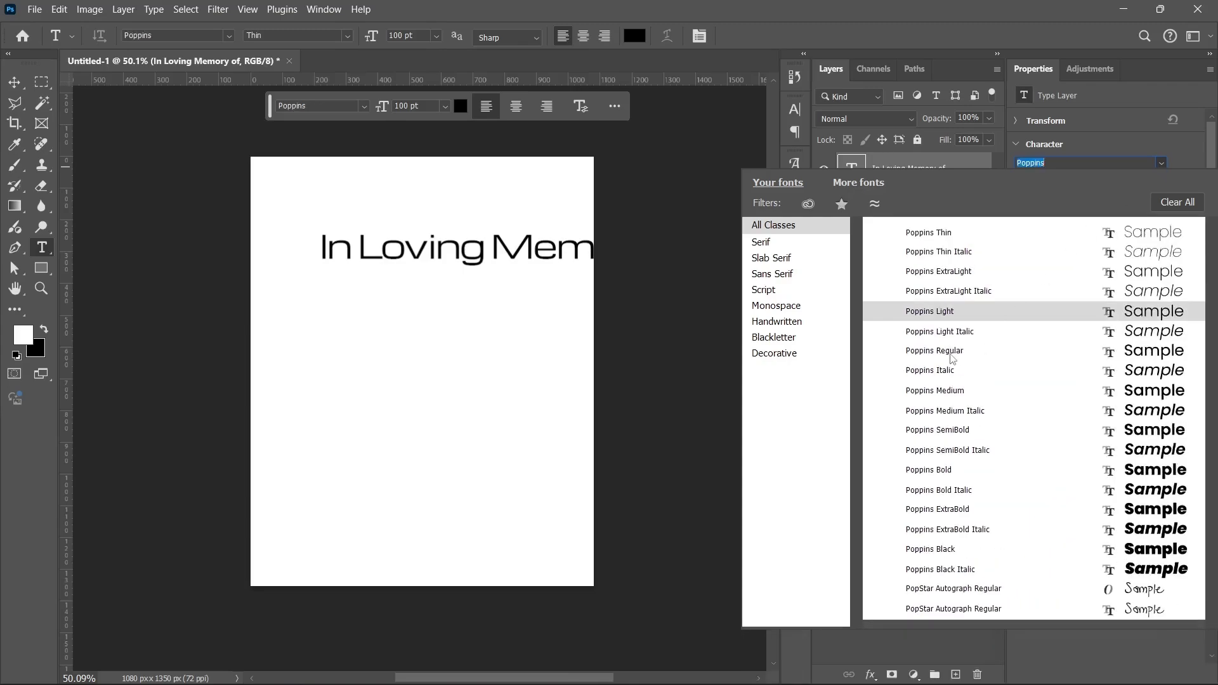
{"action": "left_click", "coordinate": [933, 351]}
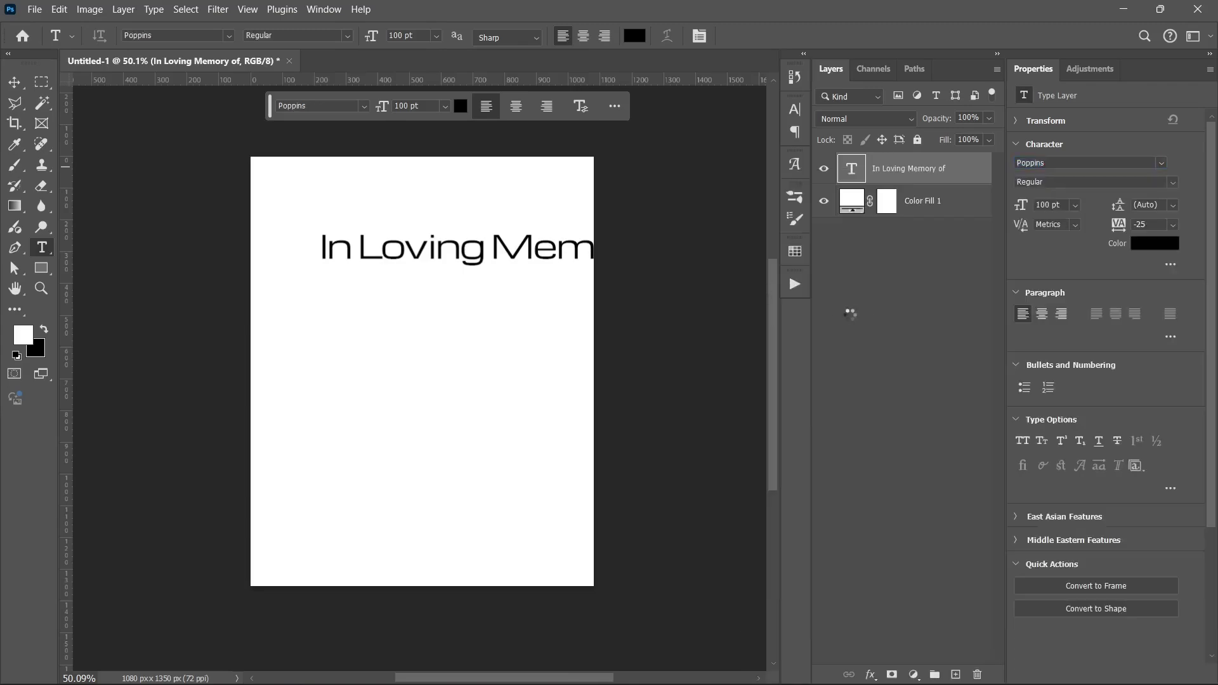
{"action": "key", "text": "v"}
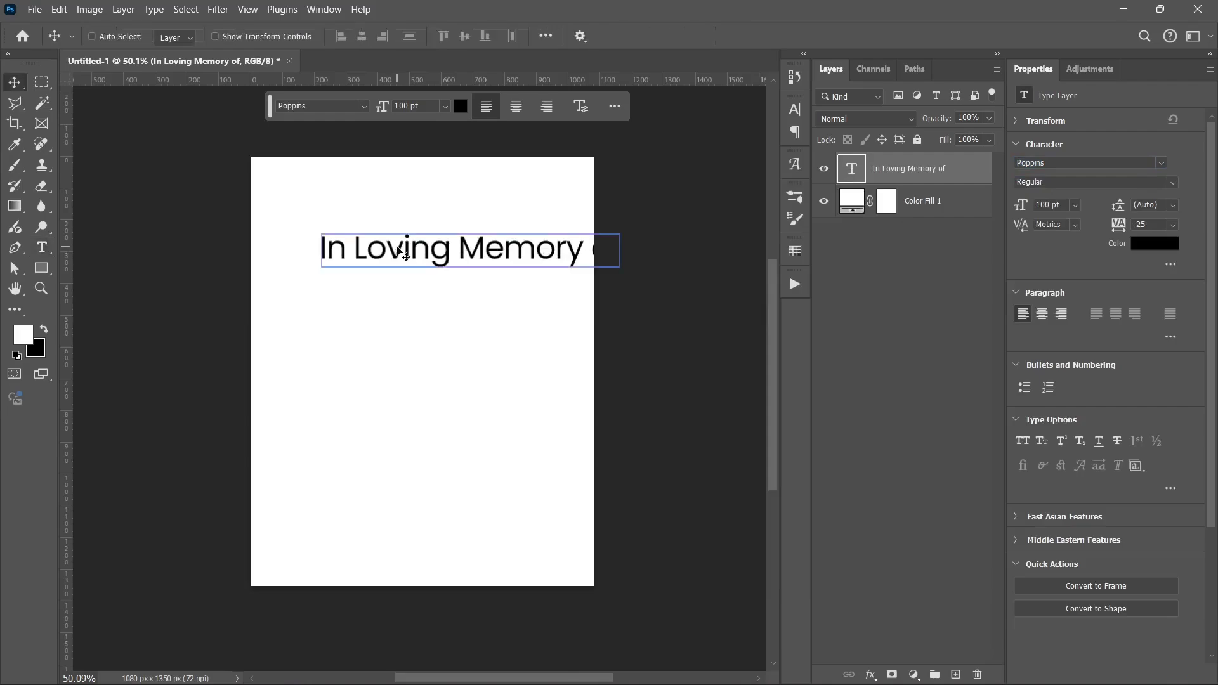
{"action": "key", "text": "t"}
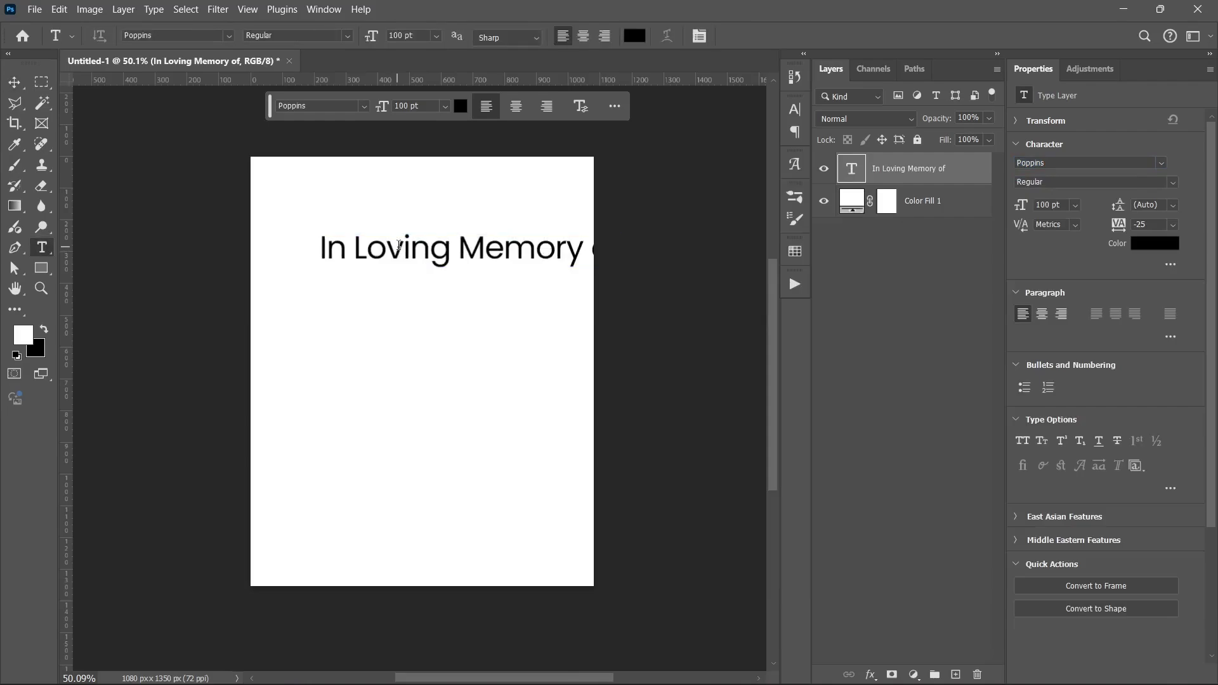
{"action": "left_click", "coordinate": [1173, 226]}
{"action": "left_click", "coordinate": [1166, 331]}
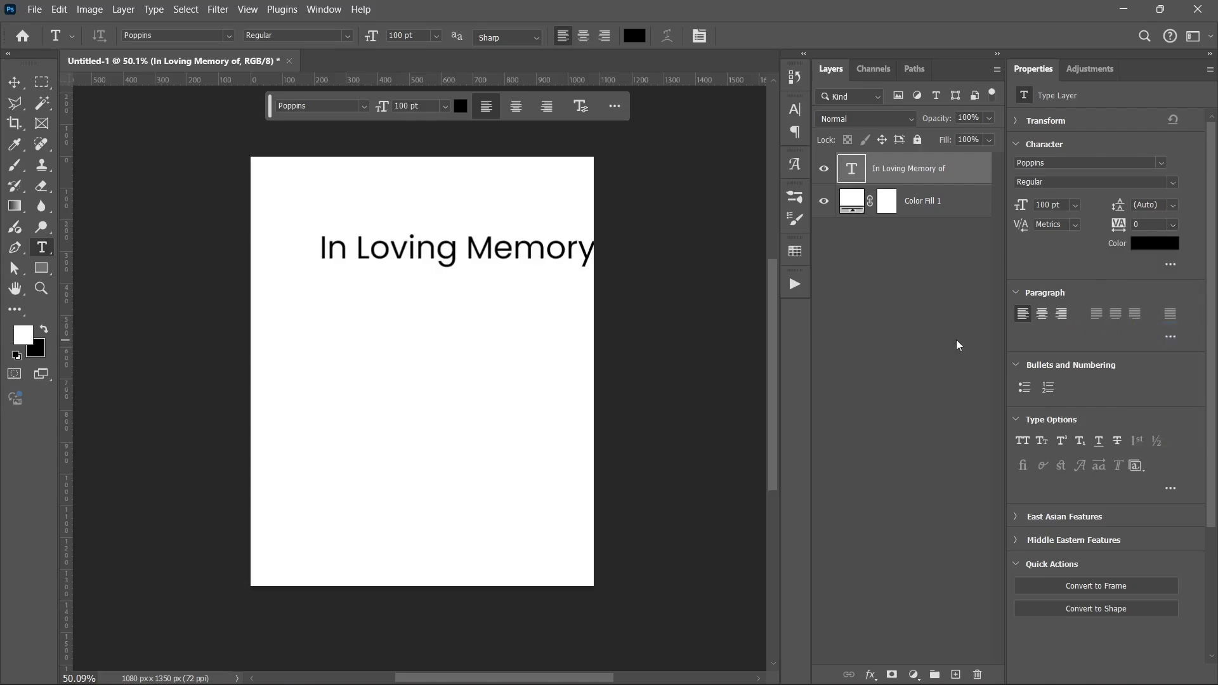
Scale the "In Loving Memory of" text down to about 45.76 pt with Free Transform.
{"action": "key", "text": "ctrl+t"}
{"action": "left_click_drag", "start_coordinate": [634, 253], "coordinate": [466, 263]}
{"action": "key", "text": "Return"}
Center the paragraph of the "In Loving Memory of" text and align the layer to the canvas's horizontal center.
{"action": "left_click", "coordinate": [14, 83]}
{"action": "left_click", "coordinate": [1042, 314]}
{"action": "left_click", "coordinate": [546, 36]}
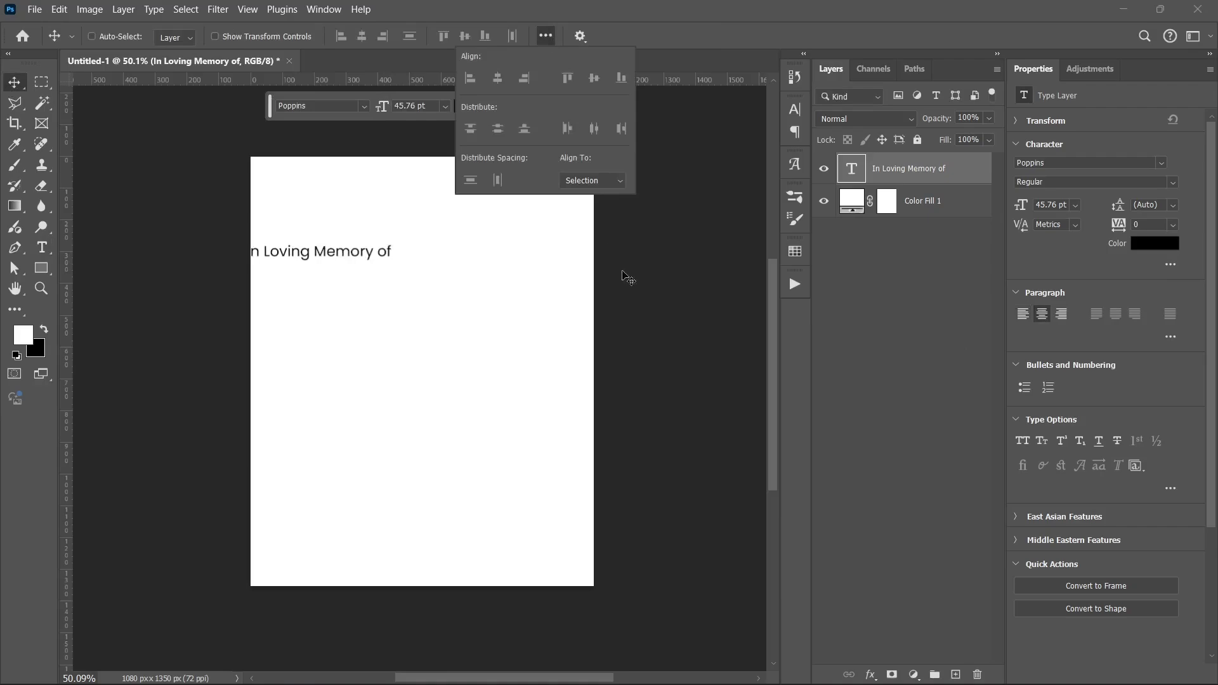
{"action": "left_click", "coordinate": [592, 180]}
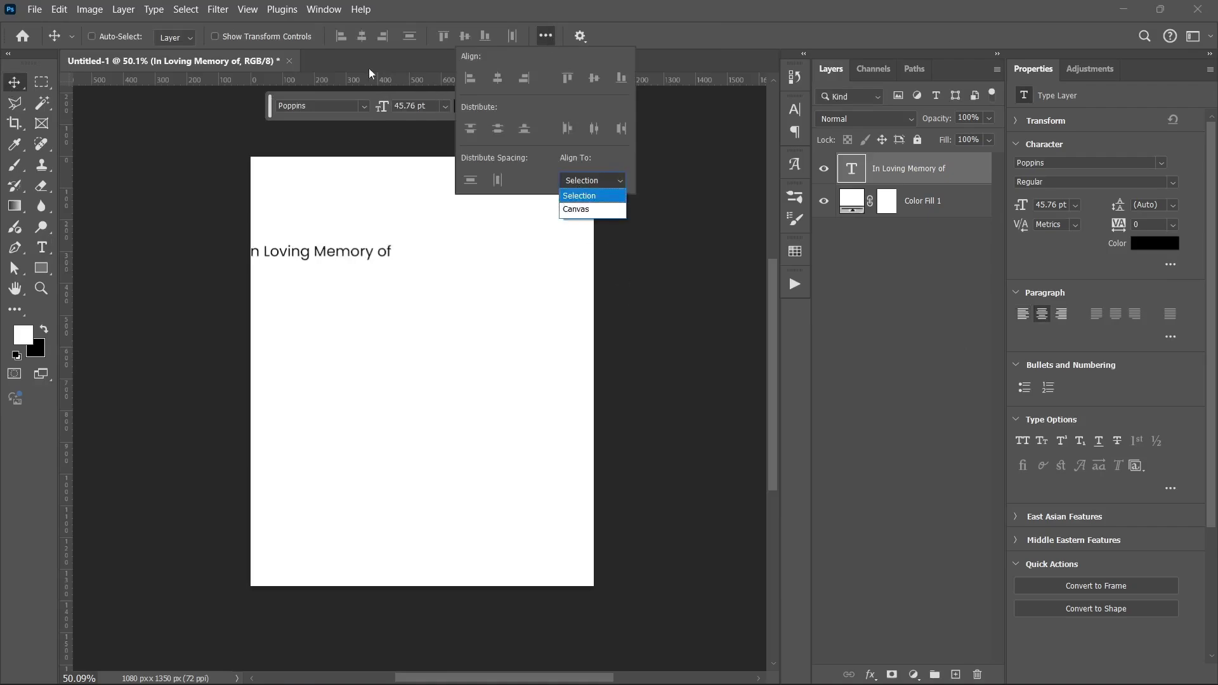
{"action": "left_click", "coordinate": [592, 209]}
{"action": "left_click", "coordinate": [362, 37]}
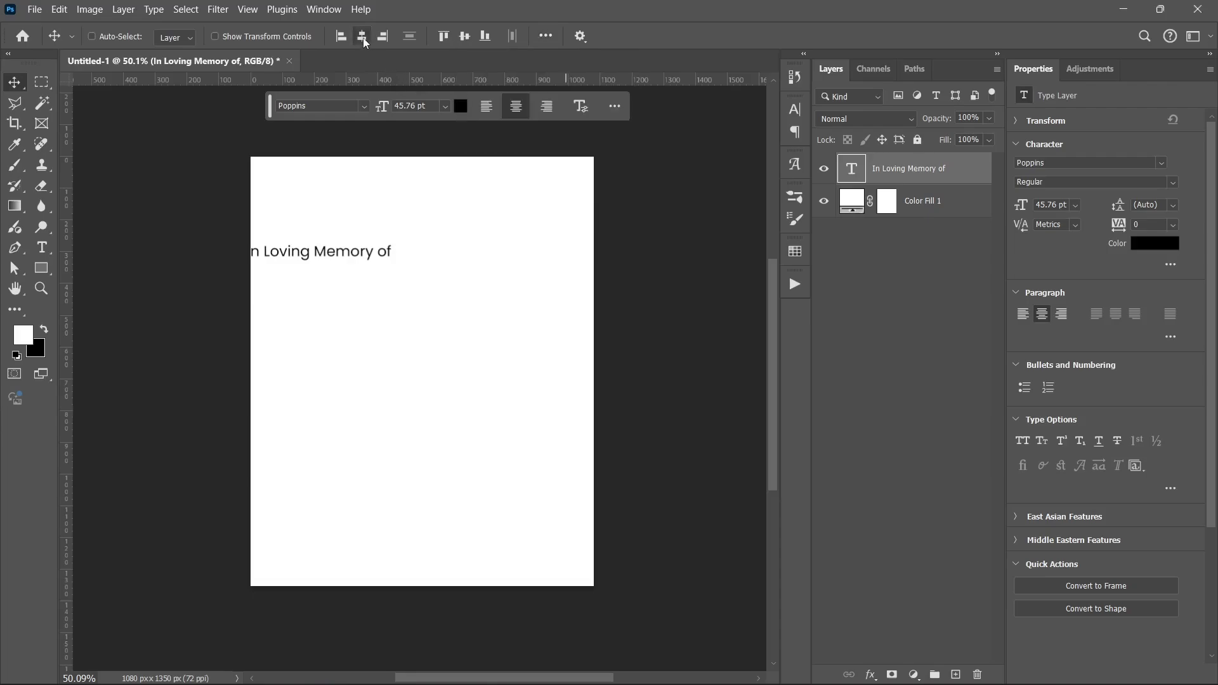
{"action": "left_click", "coordinate": [472, 328], "text": "ctrl"}
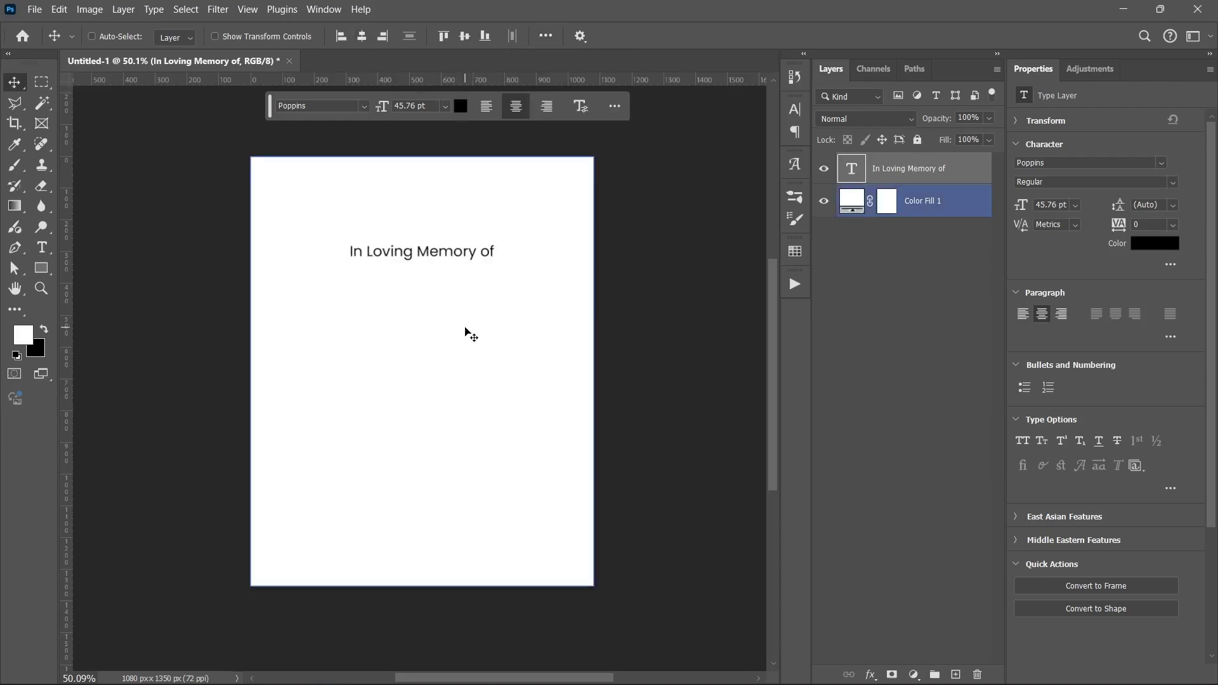
Nudge the "In Loving Memory of" text closer to the poster's upper edge and scale it down to about 39.34 pt.
{"action": "key", "text": "shift+Up"}
{"action": "key", "text": "shift+Up"}
{"action": "key", "text": "shift+Up"}
{"action": "key", "text": "shift+Up"}
{"action": "key", "text": "shift+Up"}
{"action": "key", "text": "shift+Up"}
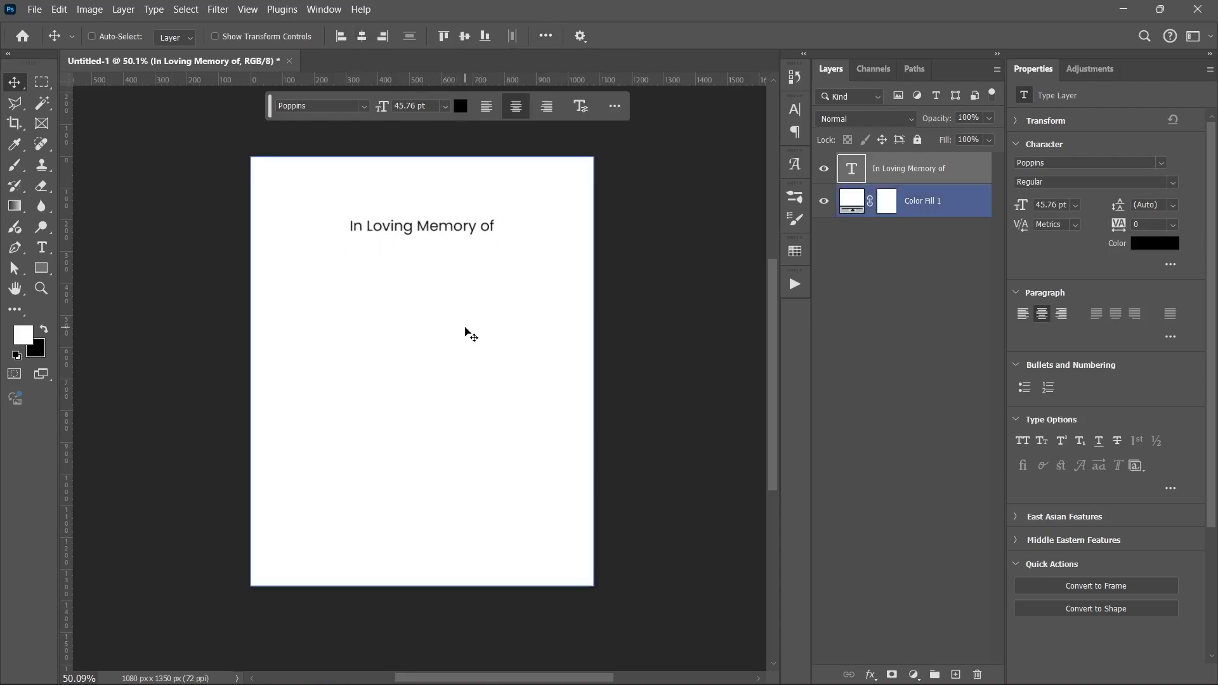
{"action": "key", "text": "ctrl+t"}
{"action": "left_click_drag", "start_coordinate": [496, 226], "coordinate": [484, 228]}
{"action": "key", "text": "Return"}
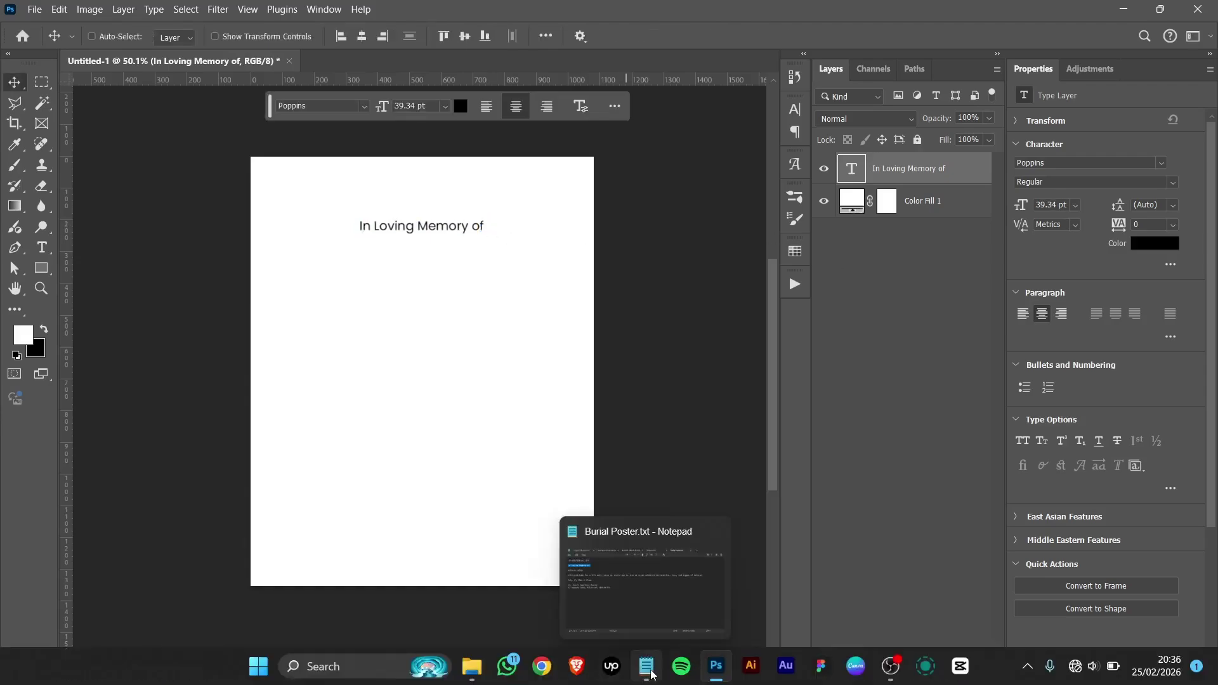
Copy the deceased's full name from the Burial Poster text file in Notepad and paste it in Photoshop as a new text layer below the heading.
{"action": "left_click", "coordinate": [651, 674]}
{"action": "triple_click", "coordinate": [257, 236]}
{"action": "key", "text": "ctrl+c"}
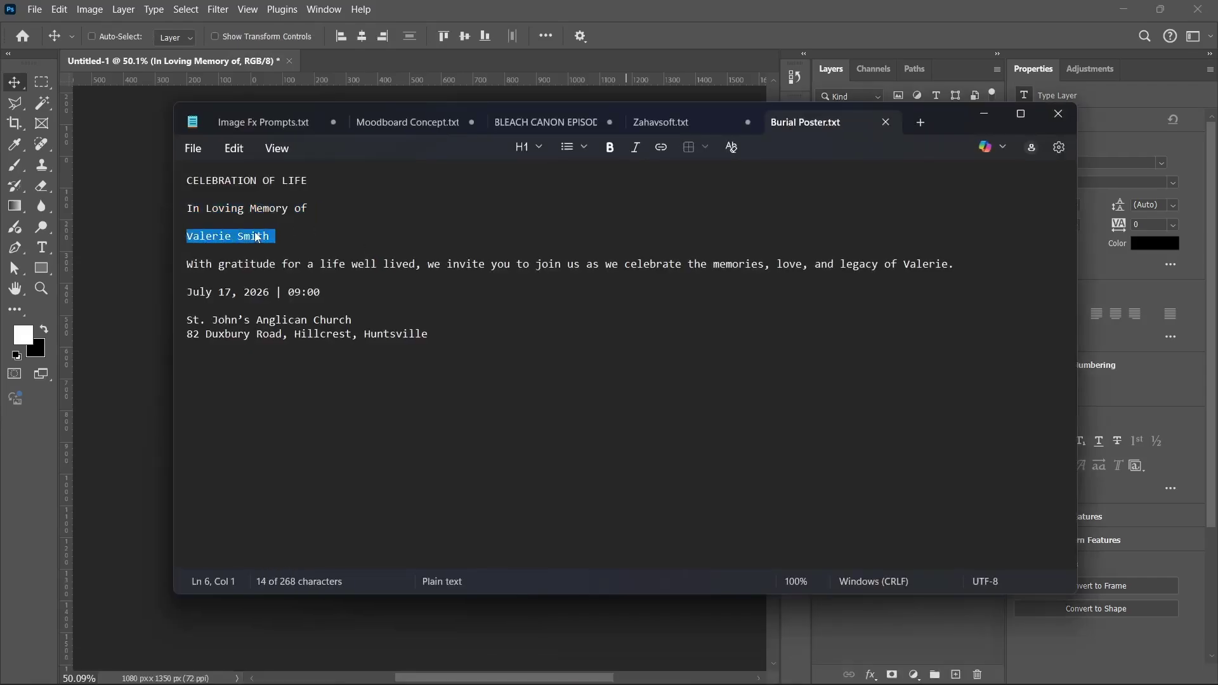
{"action": "left_click", "coordinate": [985, 113]}
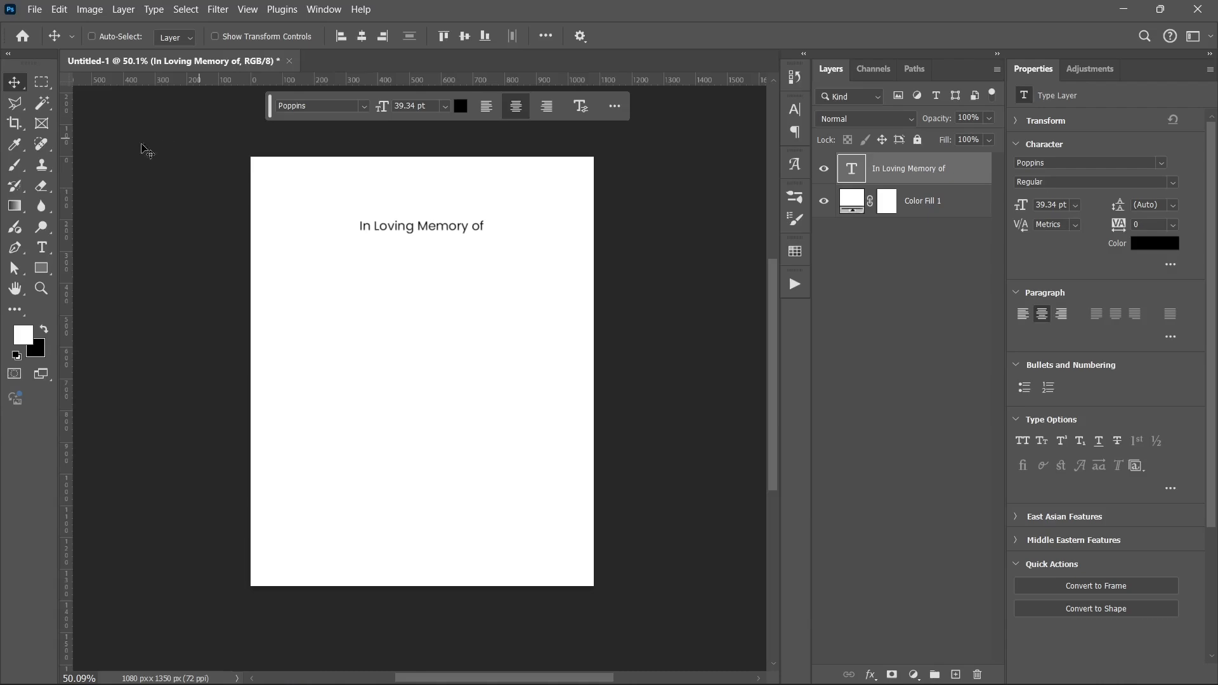
{"action": "left_click", "coordinate": [41, 247]}
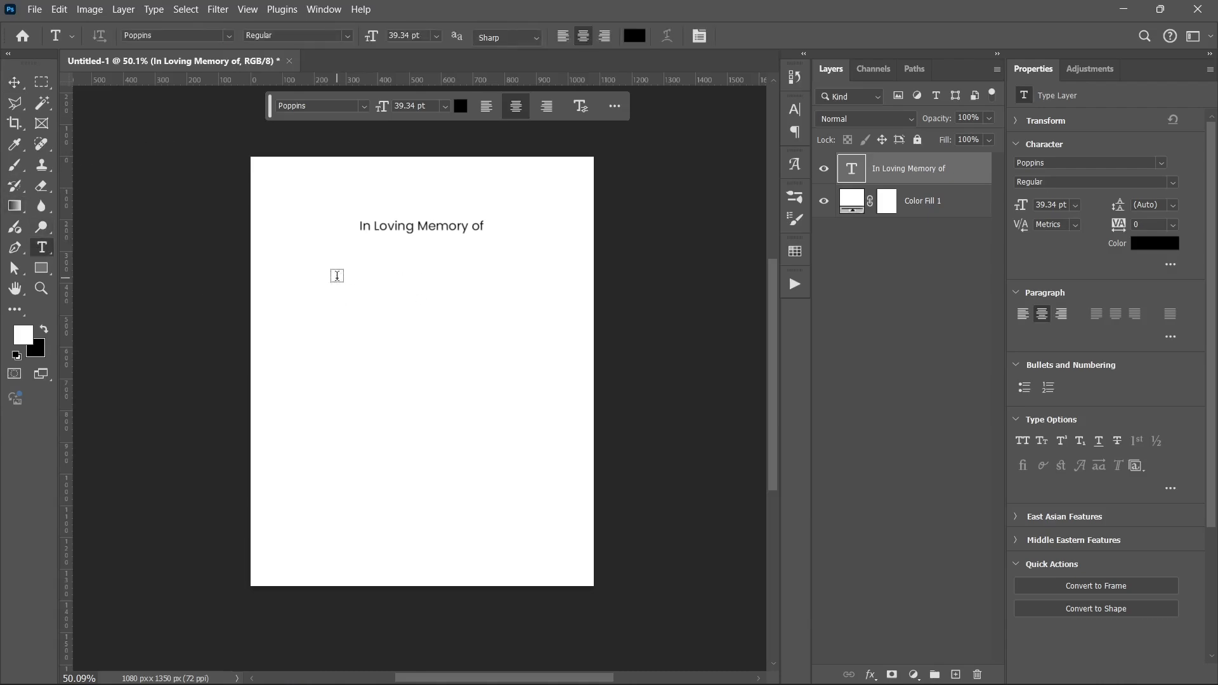
{"action": "left_click", "coordinate": [334, 277]}
{"action": "key", "text": "ctrl+v"}
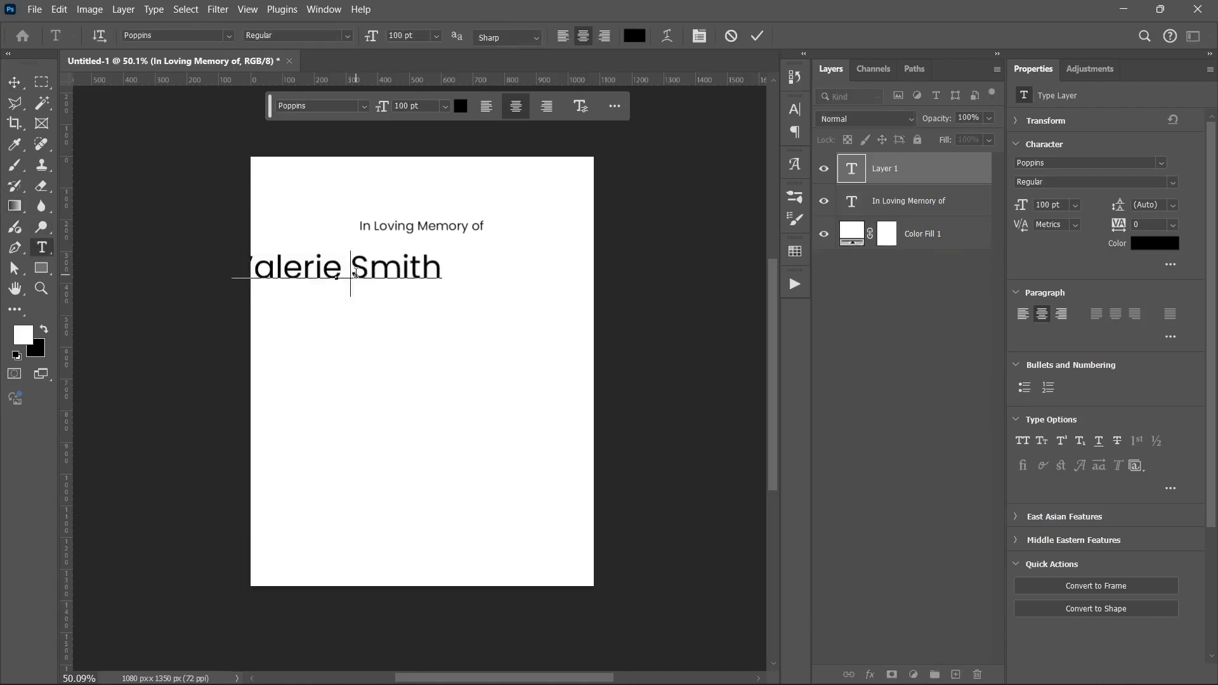
Break the deceased's name onto two lines, set the surname in All Caps and commit the text.
{"action": "key", "text": "Return"}
{"action": "key", "text": "Down"}
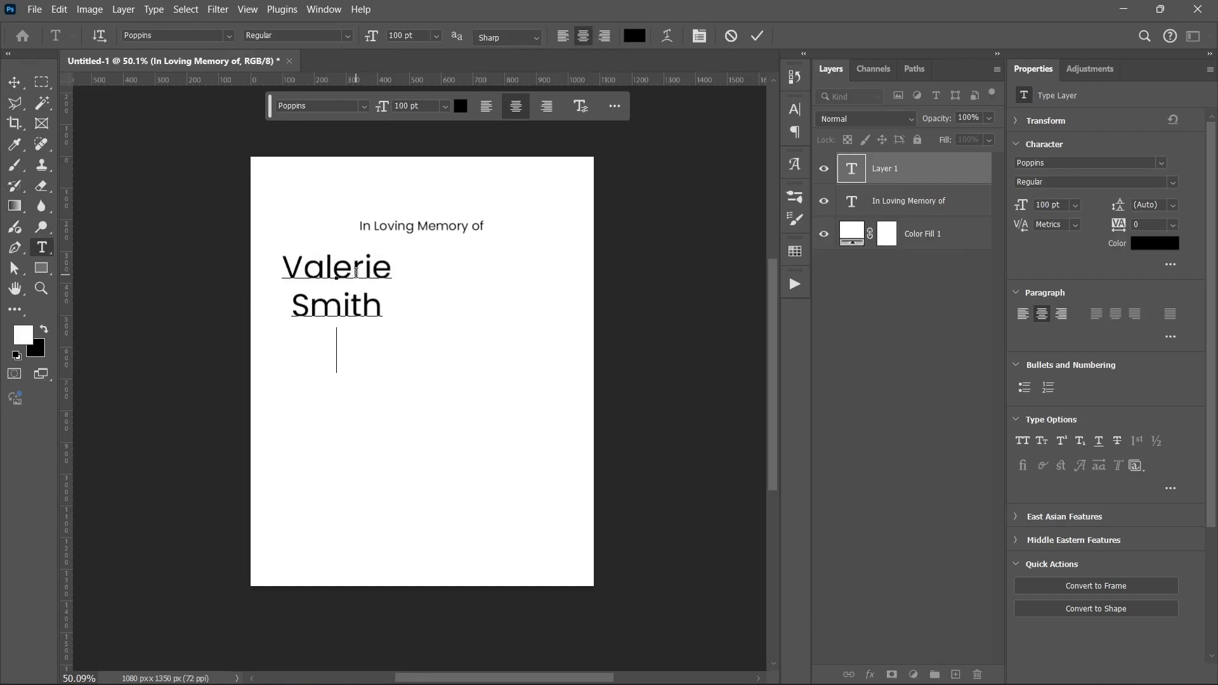
{"action": "key", "text": "shift+Home"}
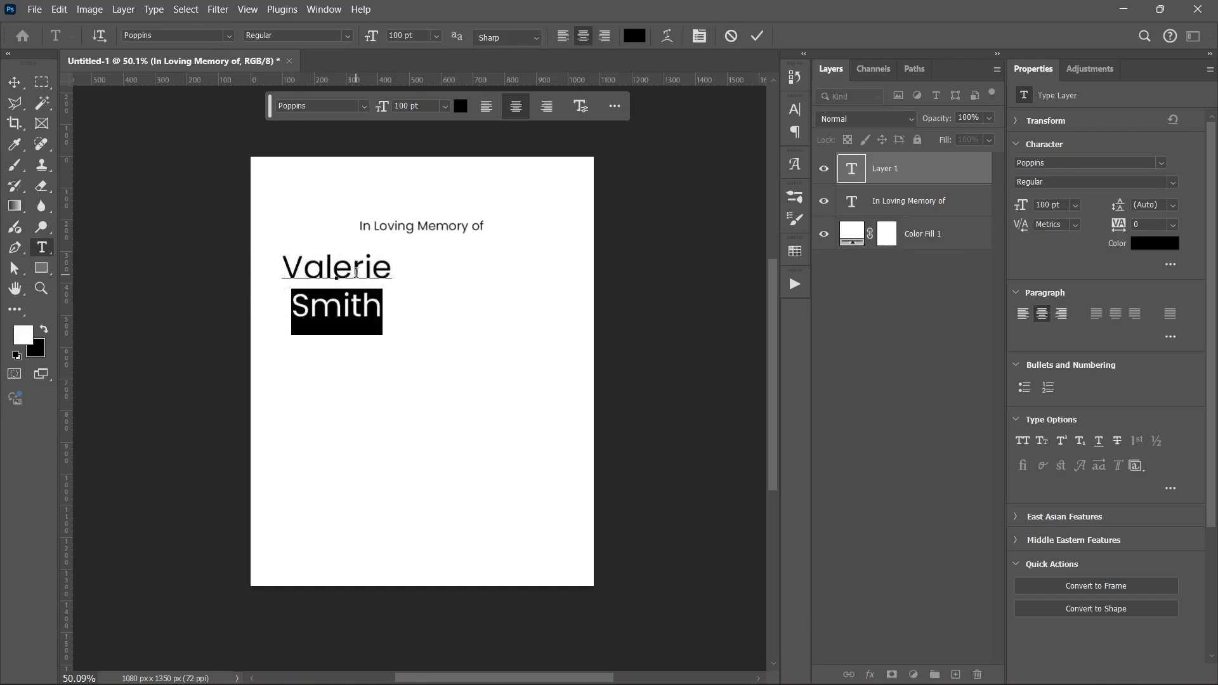
{"action": "left_click", "coordinate": [1023, 441]}
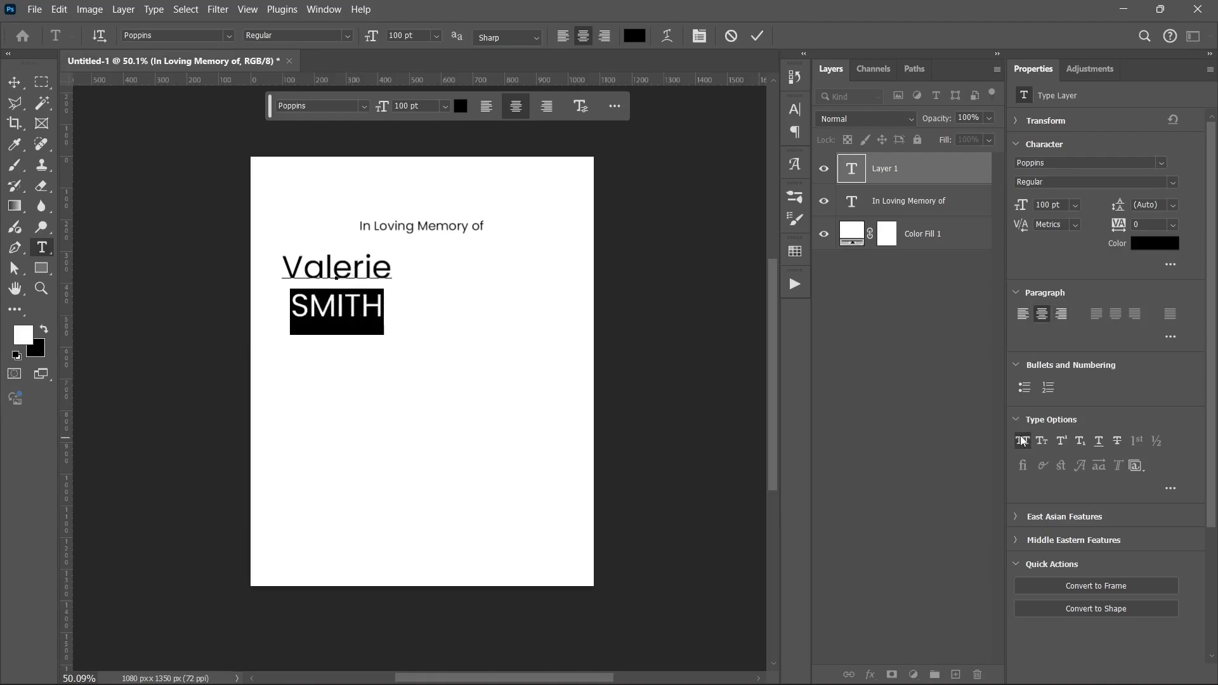
{"action": "left_click", "coordinate": [761, 32]}
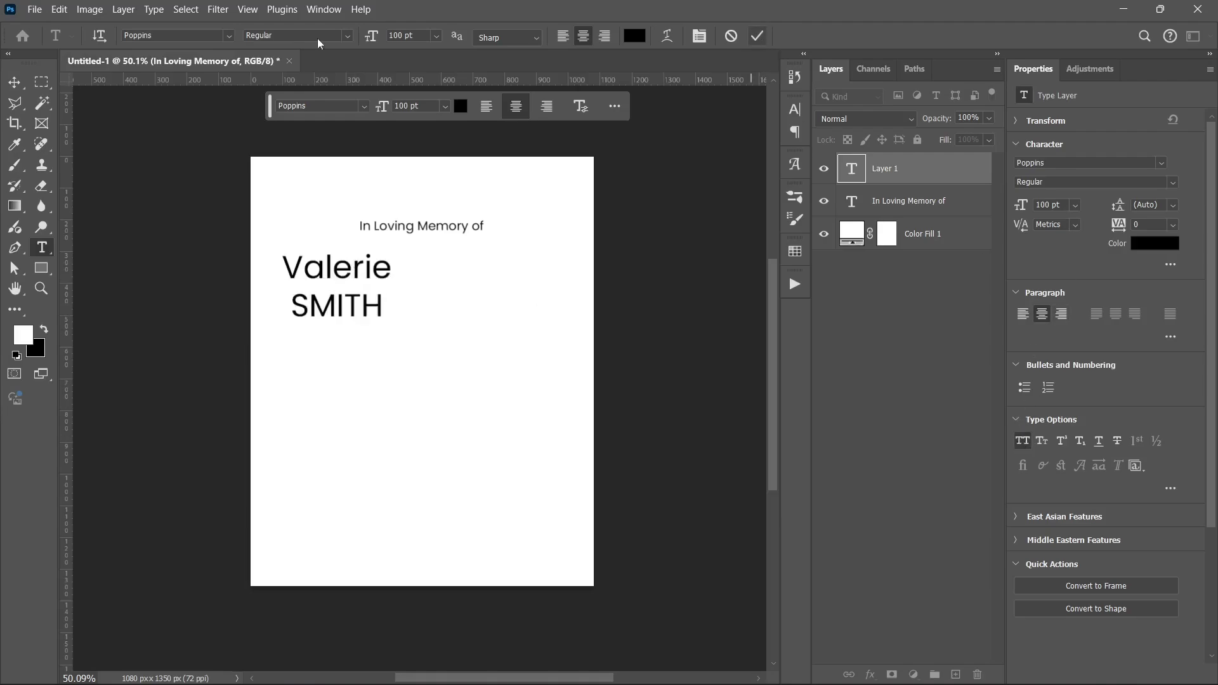
Set the name text's font to against Regular and center the layer horizontally below the heading.
{"action": "left_click", "coordinate": [1168, 163]}
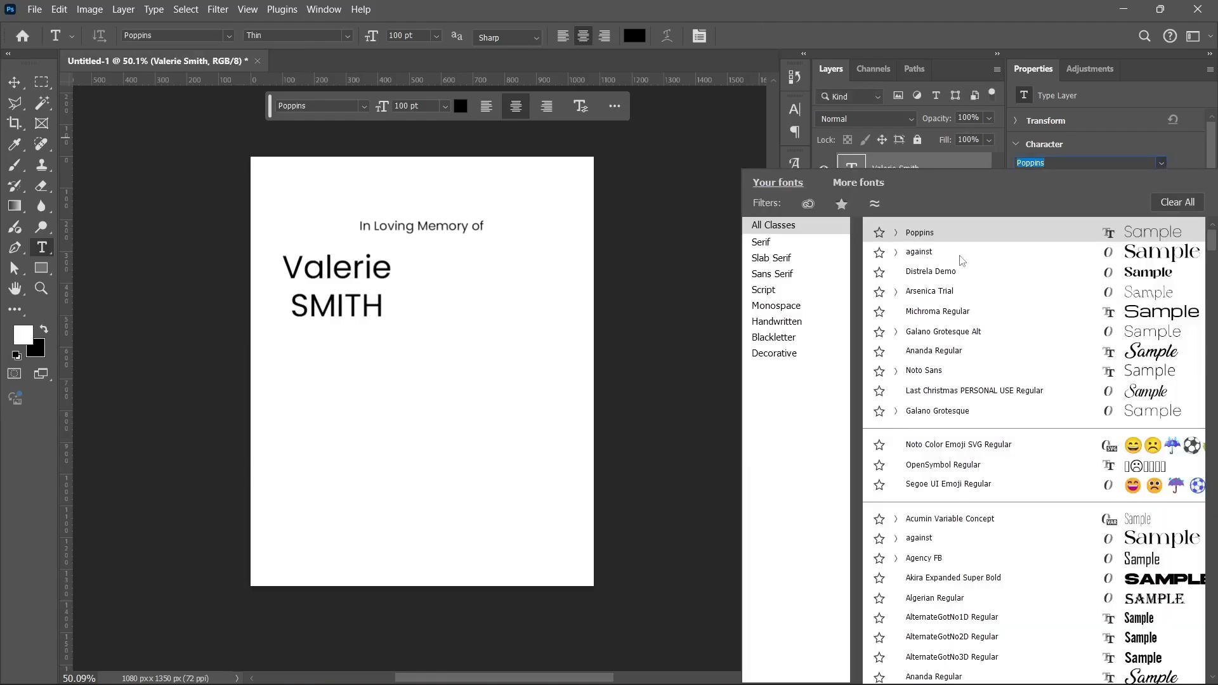
{"action": "left_click", "coordinate": [919, 251]}
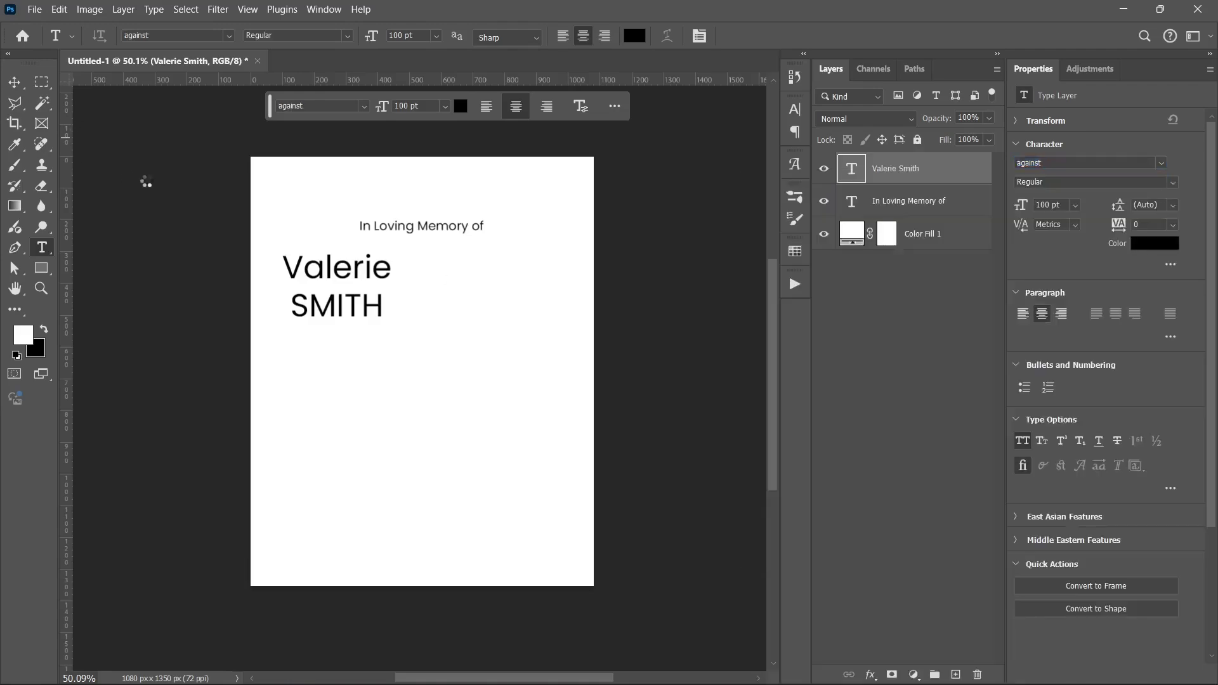
{"action": "left_click", "coordinate": [14, 82]}
{"action": "left_click_drag", "start_coordinate": [329, 277], "coordinate": [410, 275]}
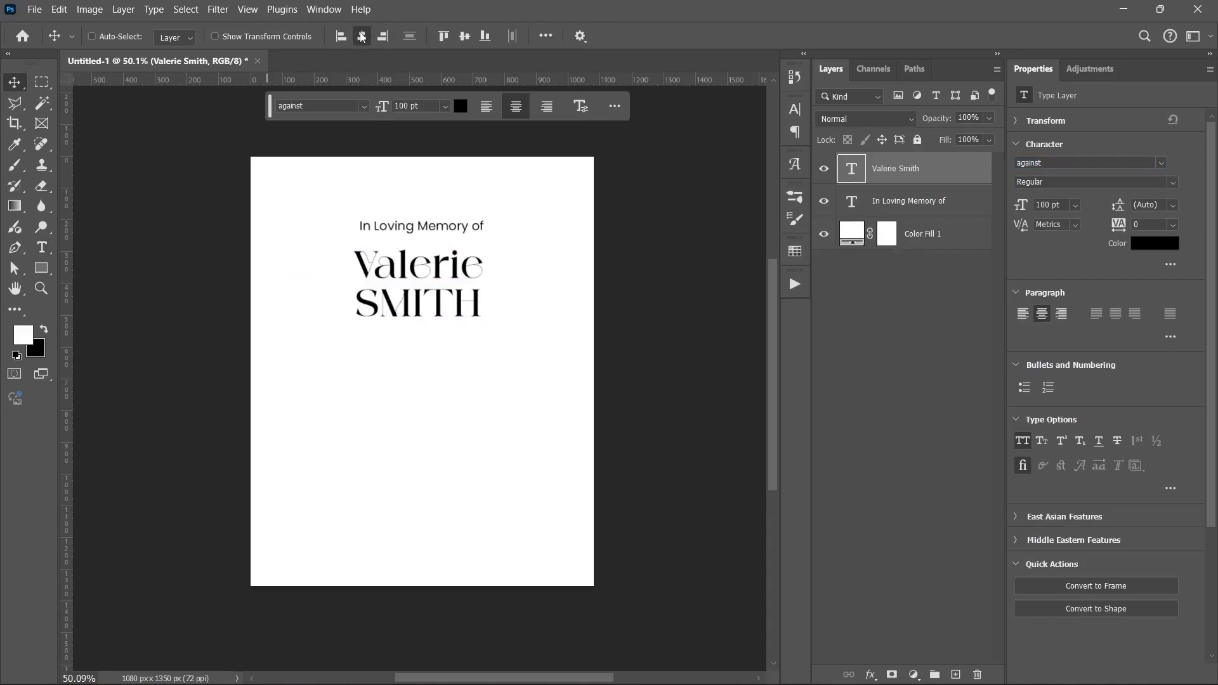
{"action": "left_click", "coordinate": [513, 253], "text": "ctrl"}
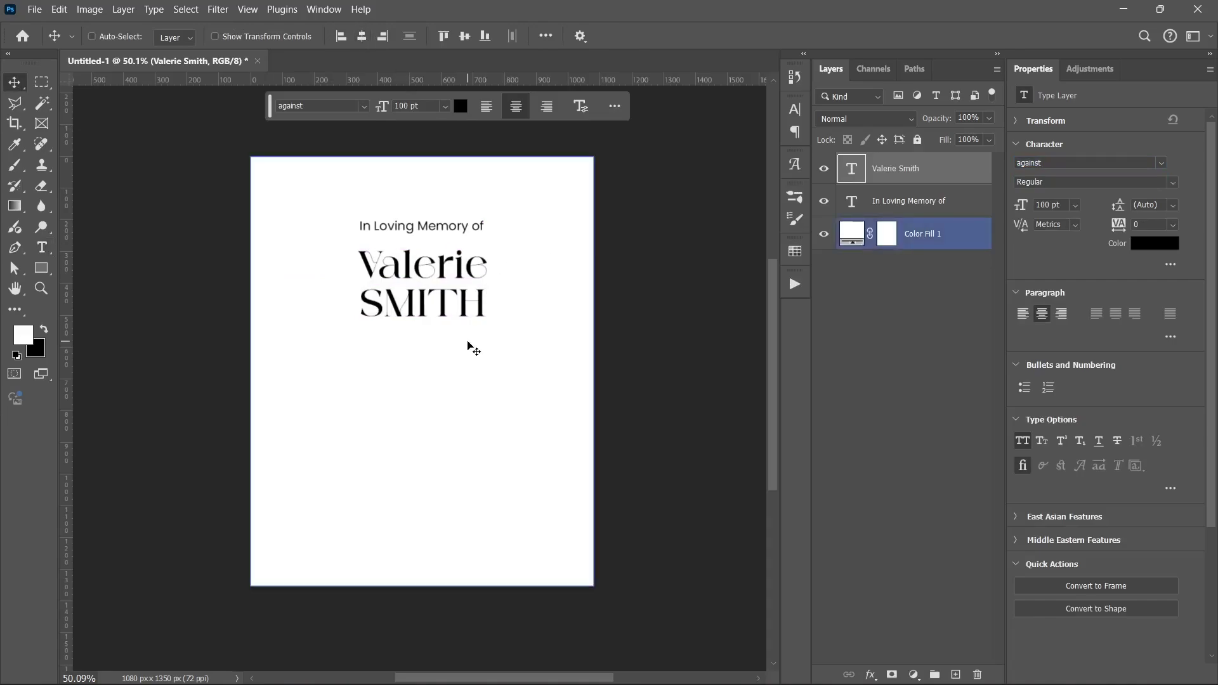
Nudge the name text upward to sit closer beneath the "In Loving Memory of" line.
{"action": "key", "text": "shift+Up"}
{"action": "key", "text": "shift+Up"}
{"action": "key", "text": "shift+Up"}
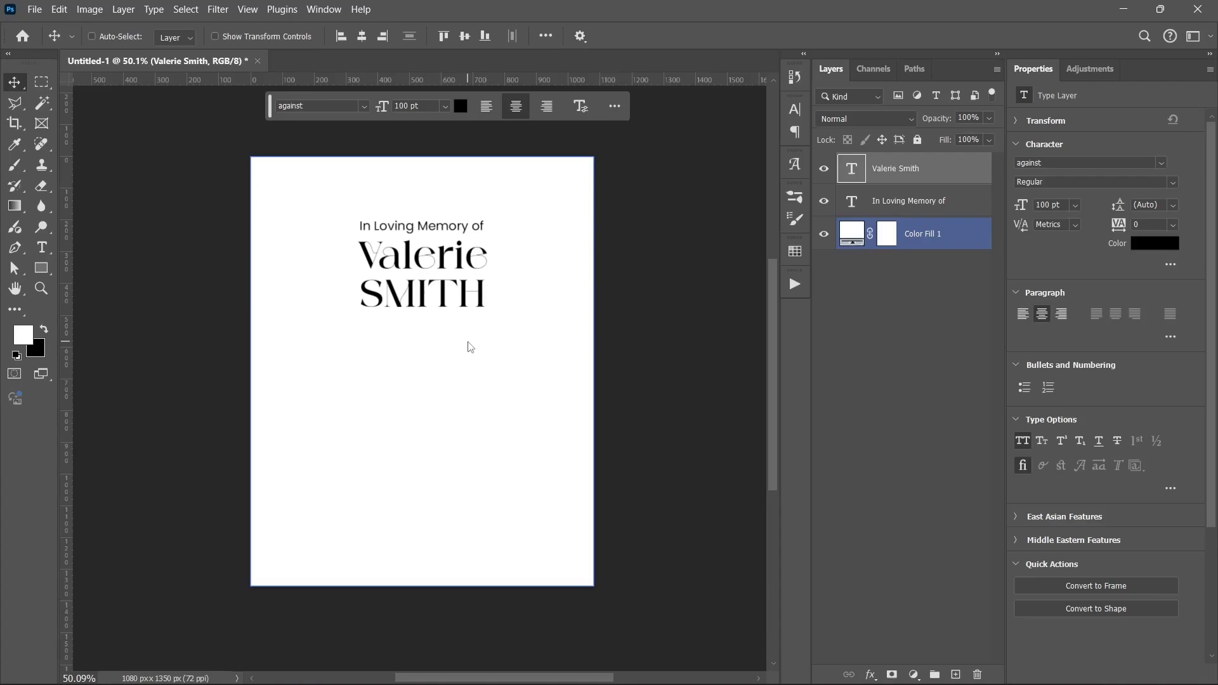
{"action": "left_click", "coordinate": [473, 350], "text": "ctrl+shift"}
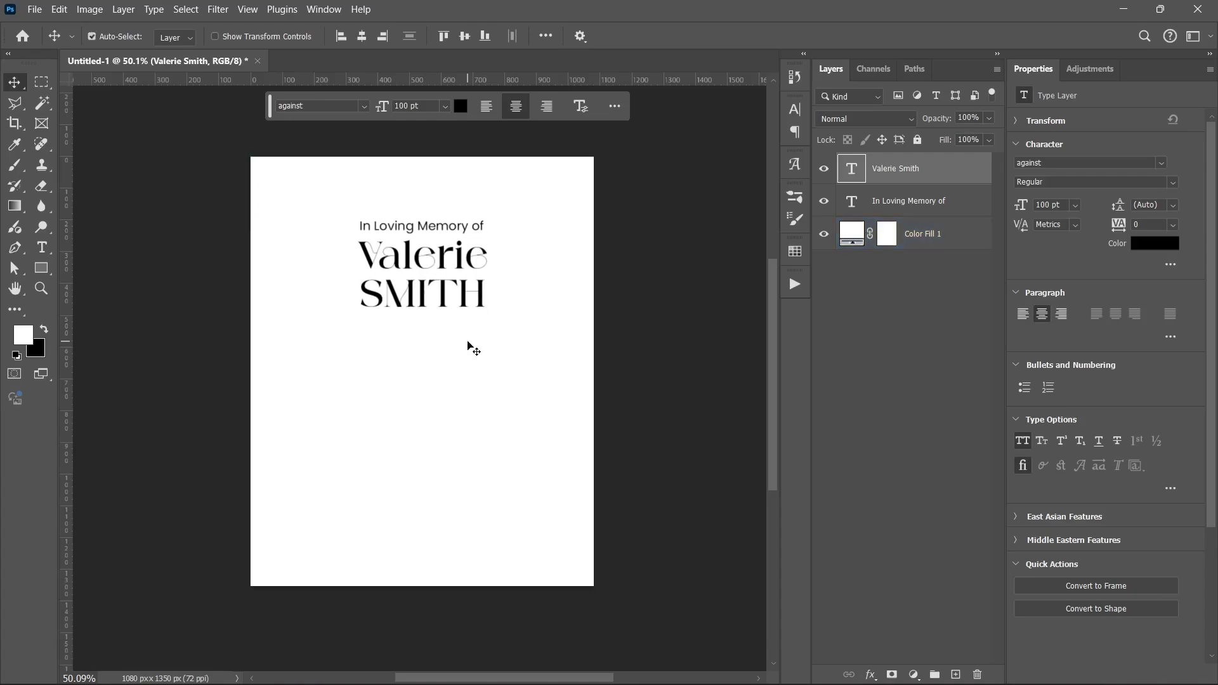
Scale the name text up to about 116.73 pt with Free Transform.
{"action": "key", "text": "ctrl+t"}
{"action": "left_click_drag", "start_coordinate": [424, 315], "coordinate": [425, 321]}
{"action": "key", "text": "Return"}
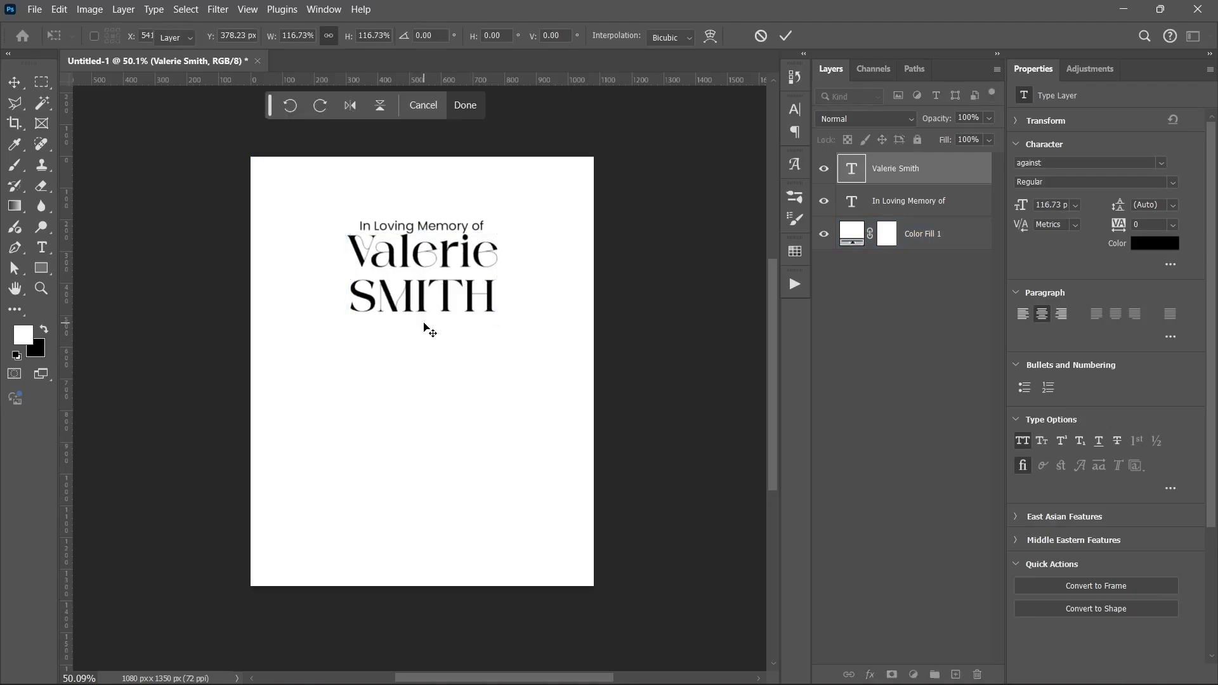
{"action": "left_click", "coordinate": [426, 328], "text": "ctrl+shift"}
{"action": "left_click", "coordinate": [426, 328], "text": "ctrl+shift"}
Set the name text's leading to 118 pt and move its layer beneath the "In Loving Memory of" layer.
{"action": "mouse_move", "coordinate": [1107, 203]}
{"action": "left_mouse_down"}
{"action": "mouse_move", "coordinate": [1119, 202]}
{"action": "mouse_move", "coordinate": [1107, 206]}
{"action": "left_mouse_up"}
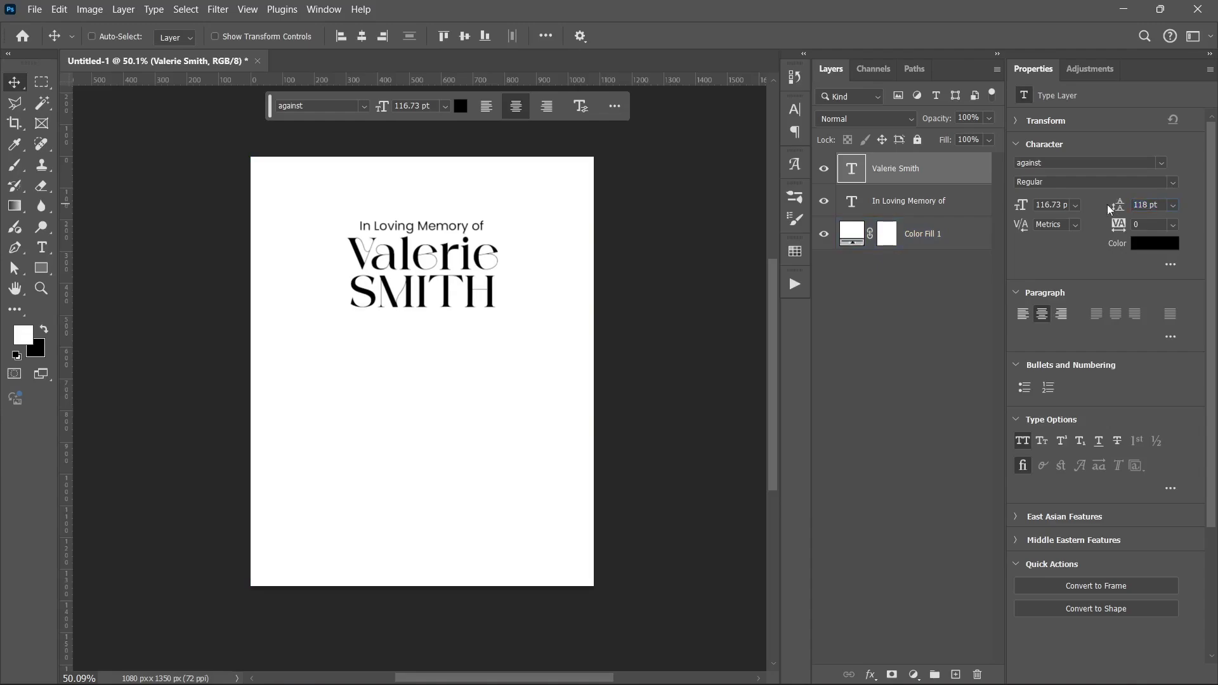
{"action": "left_click", "coordinate": [892, 309]}
{"action": "left_click_drag", "start_coordinate": [932, 171], "coordinate": [924, 219]}
Draw a black circle about 522 px wide with the Ellipse Tool directly above the Color Fill 1 layer.
{"action": "left_click", "coordinate": [948, 236]}
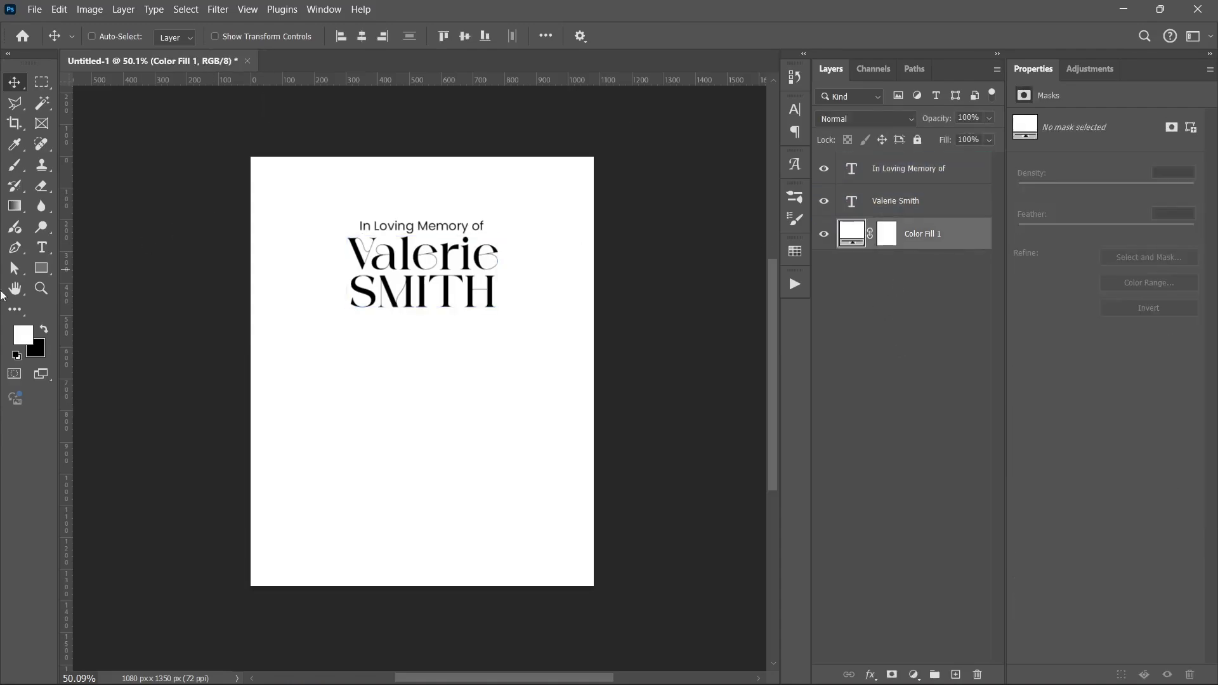
{"action": "left_click", "coordinate": [42, 269]}
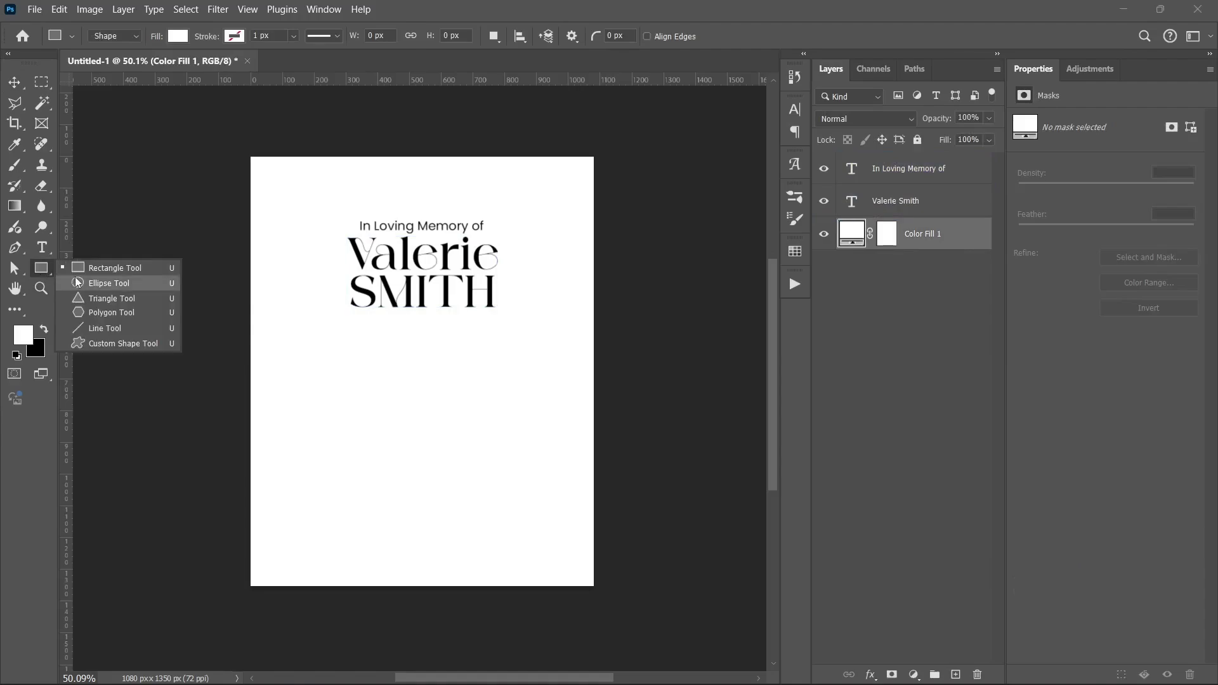
{"action": "left_click", "coordinate": [249, 307]}
{"action": "key", "text": "shift+u"}
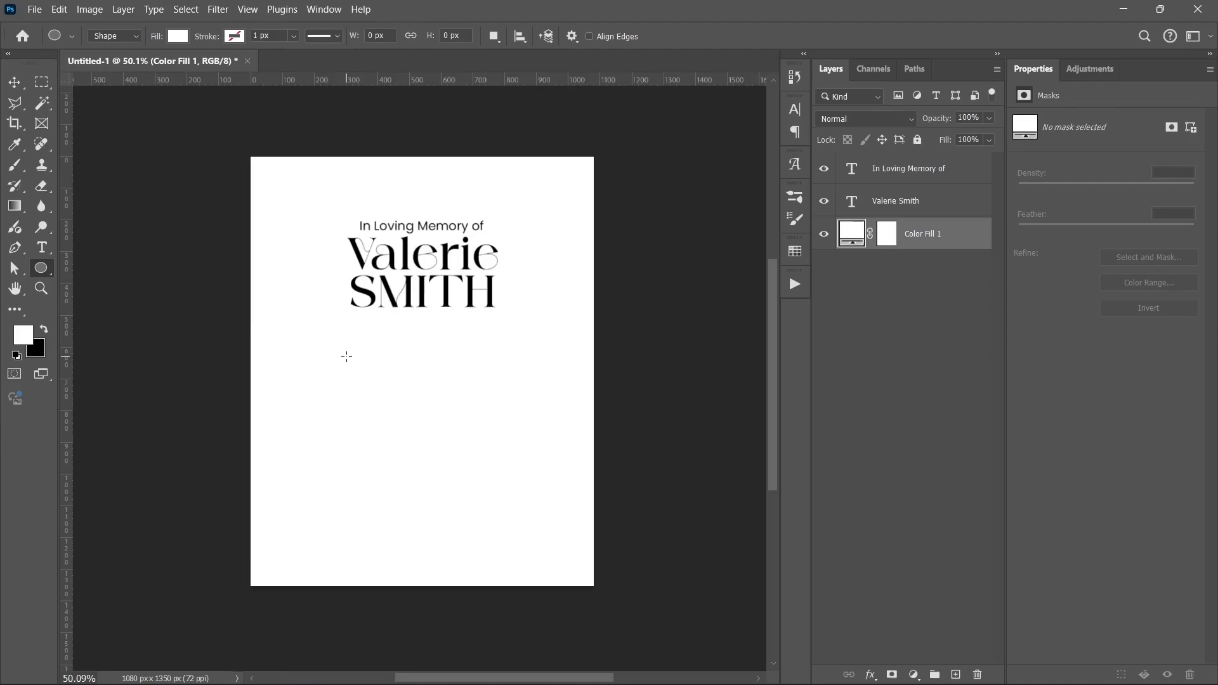
{"action": "key", "text": "x"}
{"action": "left_click_drag", "start_coordinate": [340, 354], "coordinate": [444, 436]}
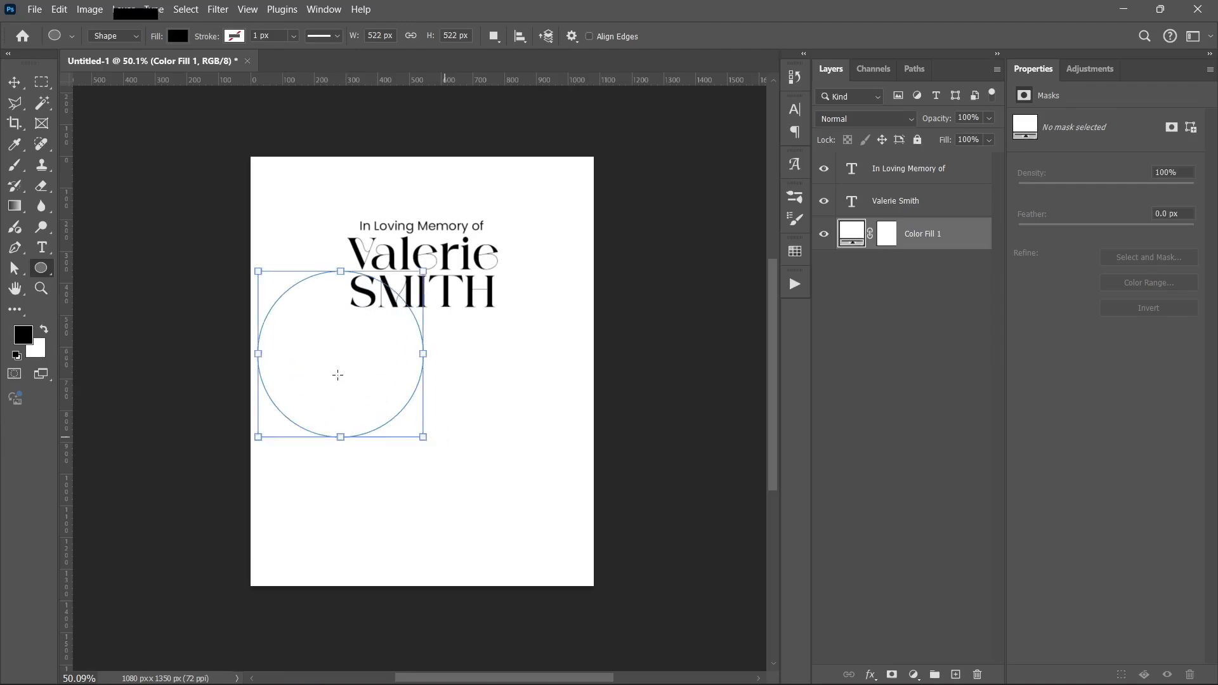
Center the circle horizontally below the name and scale it down to about 80.90%.
{"action": "key", "text": "v"}
{"action": "left_click_drag", "start_coordinate": [340, 361], "coordinate": [421, 411]}
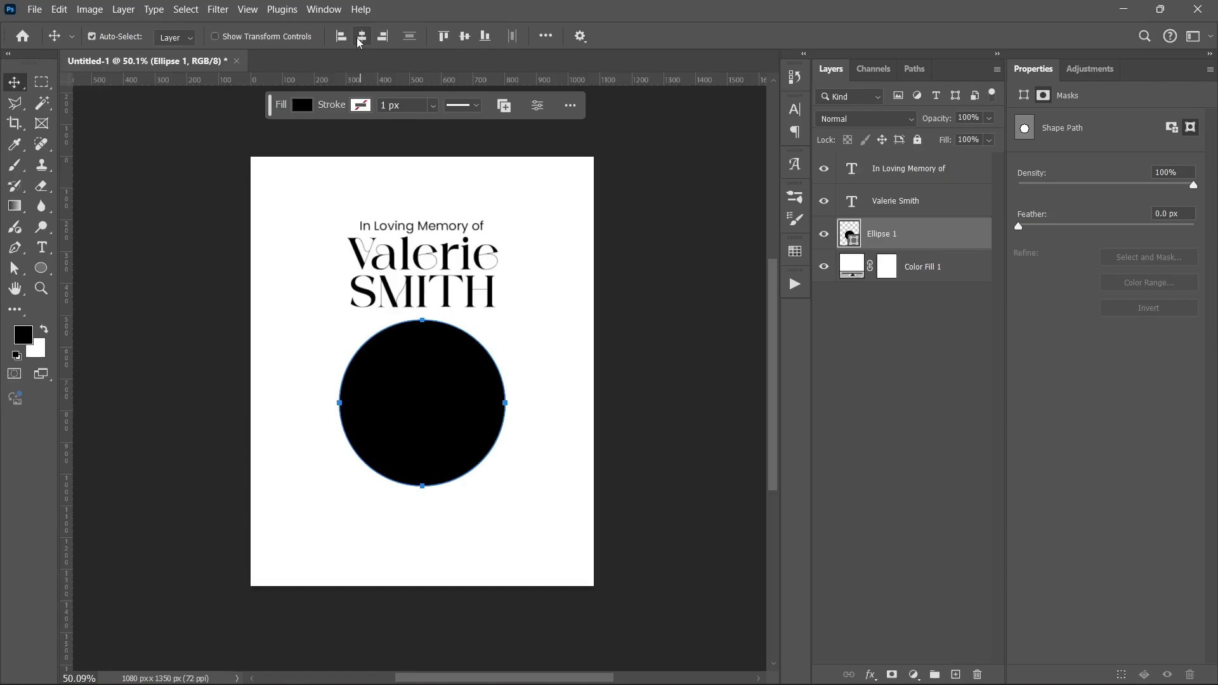
{"action": "key", "text": "ctrl+t"}
{"action": "left_click_drag", "start_coordinate": [424, 487], "coordinate": [415, 455]}
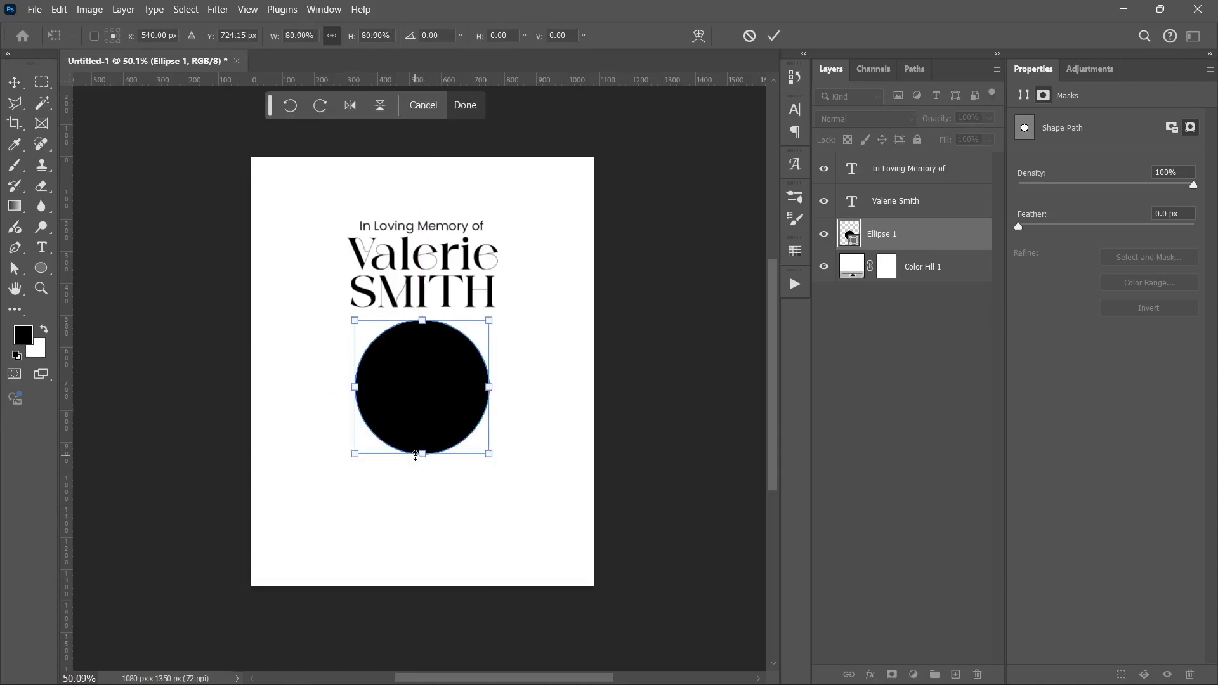
{"action": "left_click", "coordinate": [774, 36]}
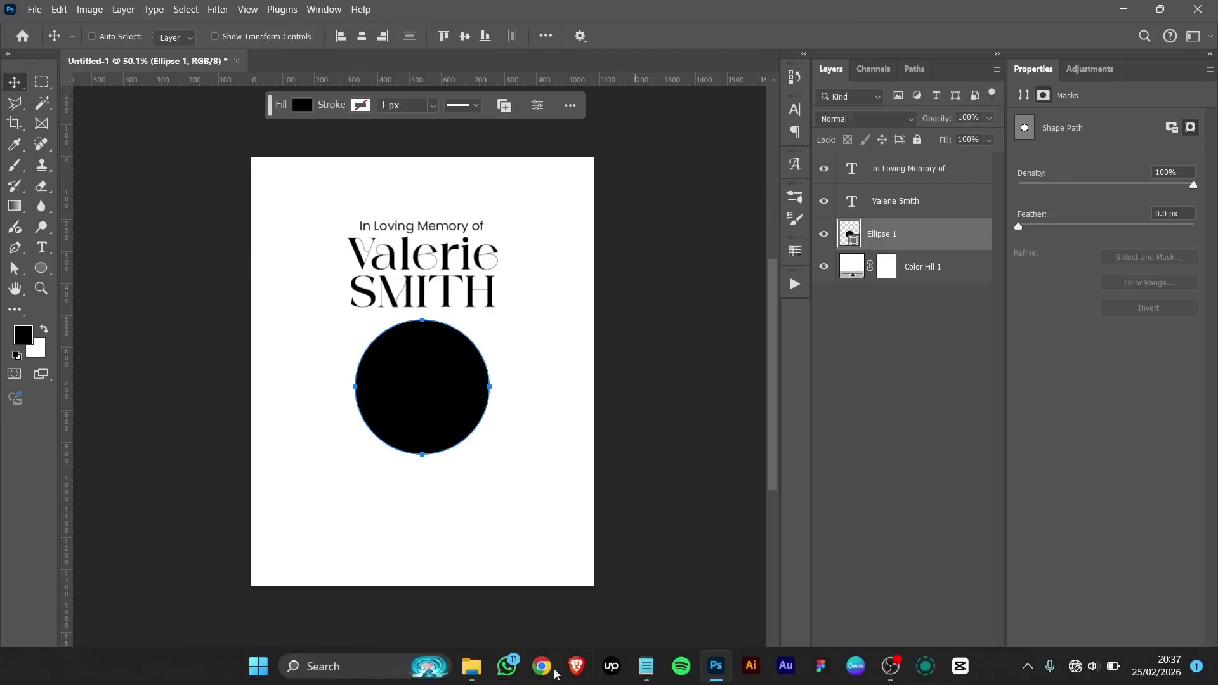
Place the woman's portrait from the Burial Poster folder above the circle and clip it to the circle.
{"action": "left_click", "coordinate": [472, 666]}
{"action": "double_click", "coordinate": [643, 207]}
{"action": "left_click_drag", "start_coordinate": [641, 220], "coordinate": [614, 313]}
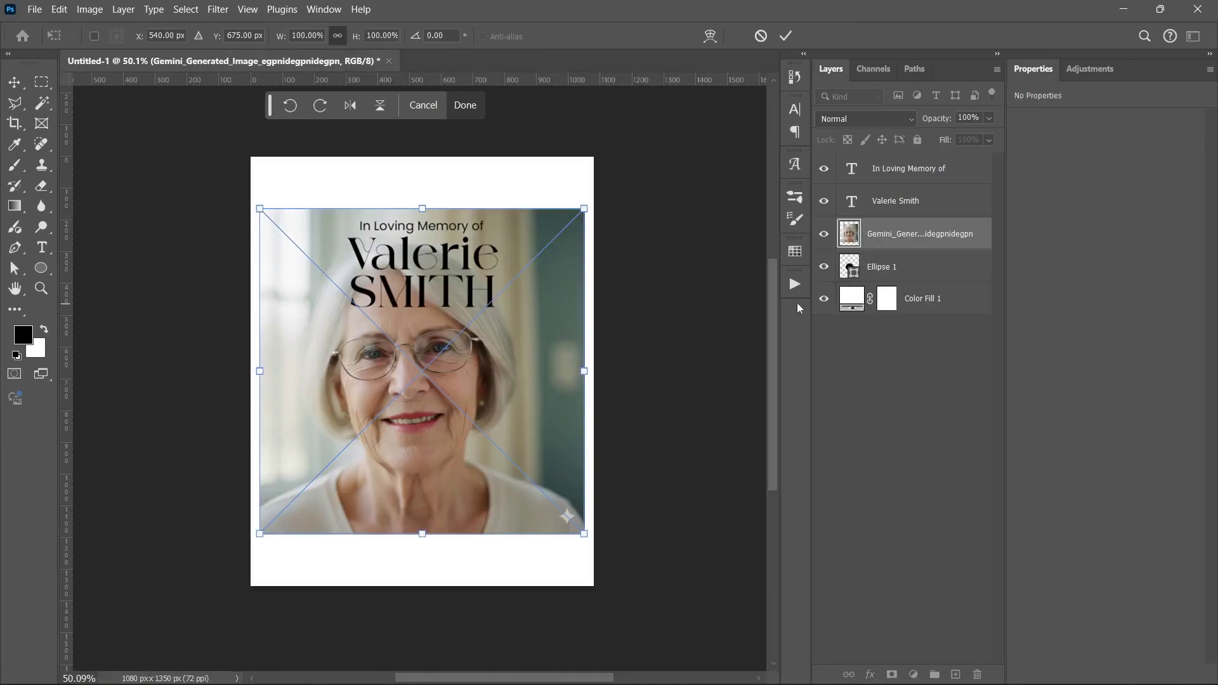
{"action": "key", "text": "Return"}
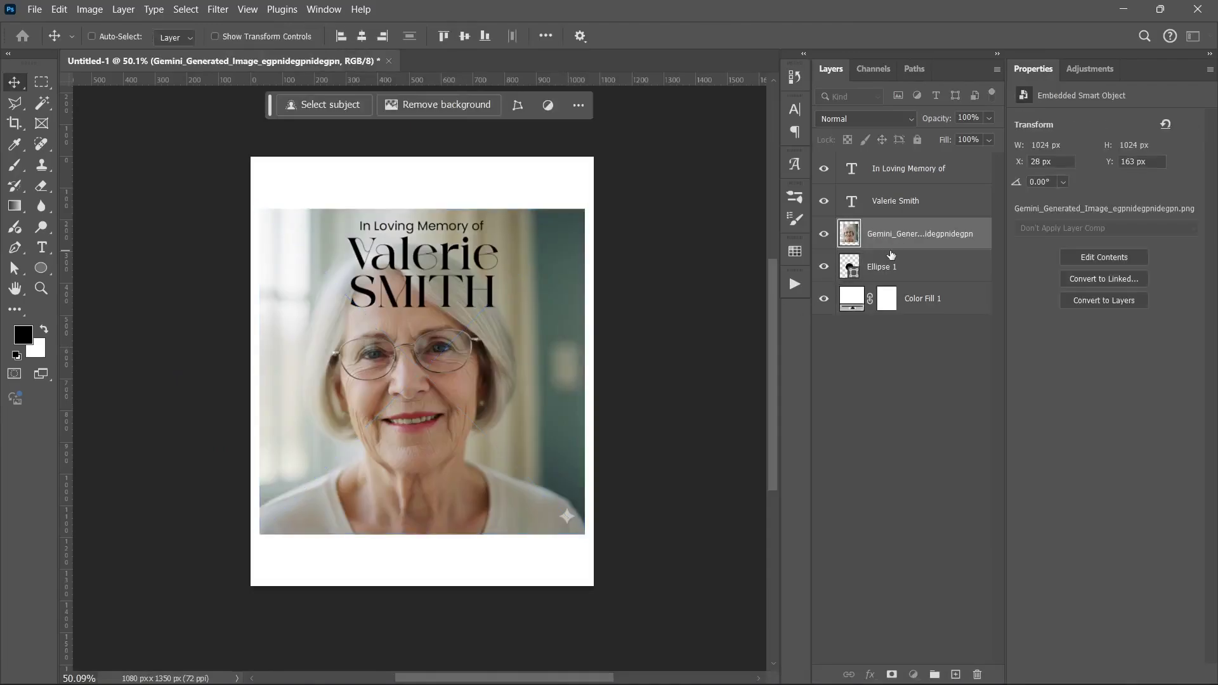
{"action": "left_click", "coordinate": [890, 249], "text": "alt"}
Scale the clipped portrait down to about 44.98% so the face fits inside the circle.
{"action": "key", "text": "ctrl+t"}
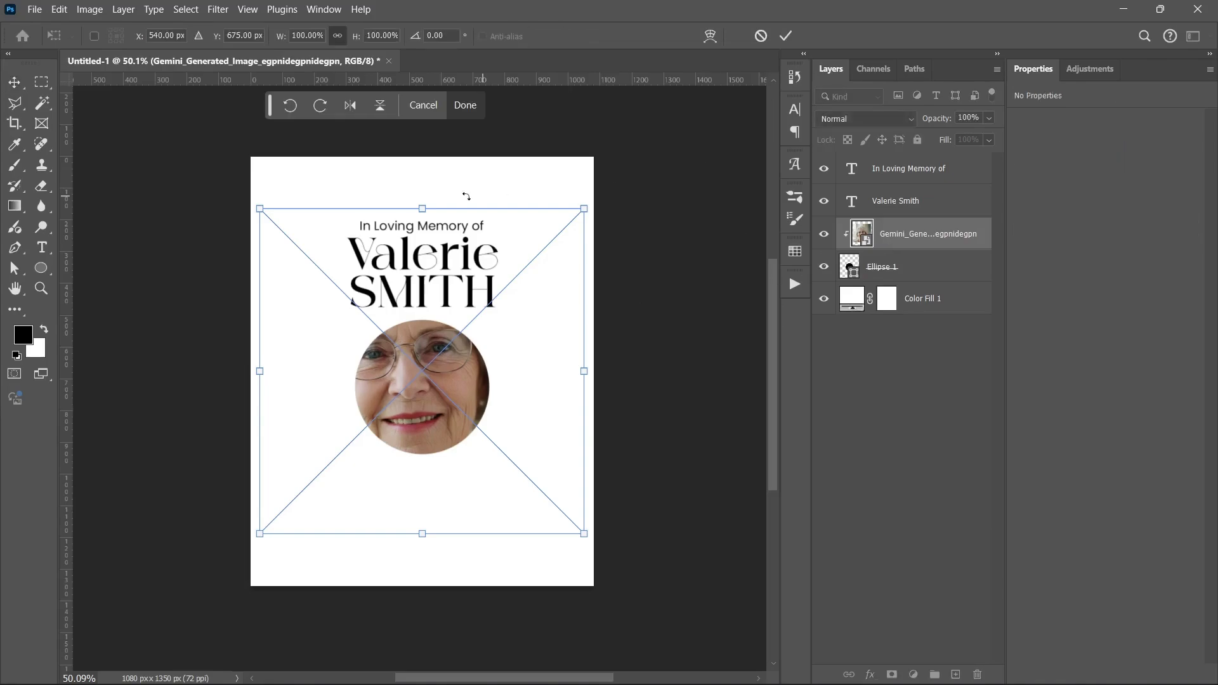
{"action": "left_click_drag", "start_coordinate": [426, 205], "coordinate": [425, 315]}
{"action": "left_click_drag", "start_coordinate": [422, 534], "coordinate": [422, 463]}
{"action": "key", "text": "Return"}
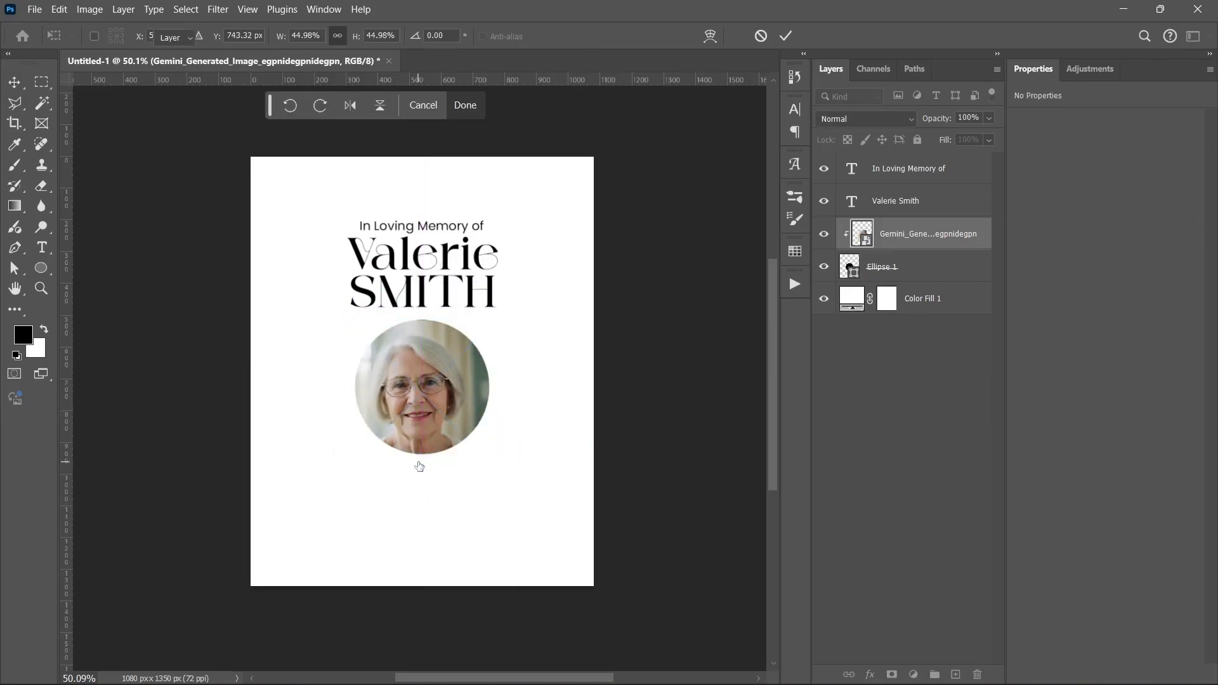
Nudge the portrait inside the circle to about X 330 px, Y 499 px.
{"action": "key", "text": "shift+Right"}
{"action": "key", "text": "Up"}
{"action": "key", "text": "Up"}
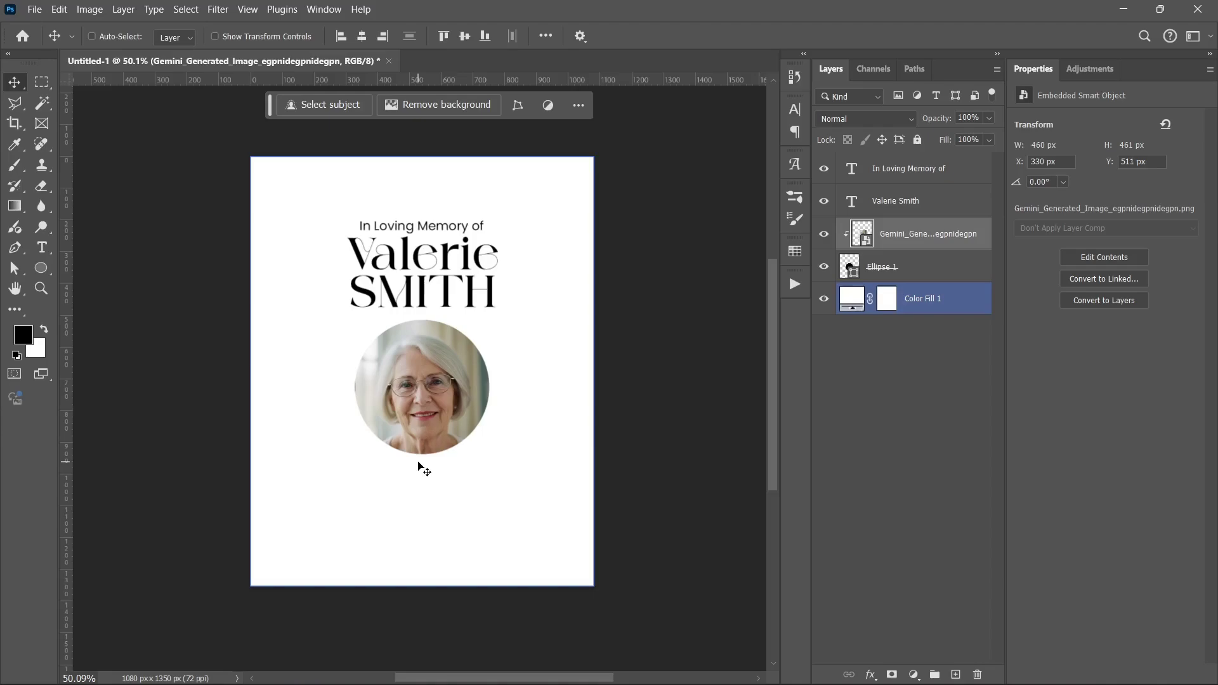
{"action": "key", "text": "Up"}
{"action": "key", "text": "Up"}
{"action": "key", "text": "Up"}
{"action": "key", "text": "Up"}
{"action": "key", "text": "Up"}
{"action": "key", "text": "Up"}
{"action": "key", "text": "Up"}
{"action": "key", "text": "Up"}
{"action": "key", "text": "Up"}
{"action": "key", "text": "Up"}
{"action": "key", "text": "Up"}
{"action": "key", "text": "Up"}
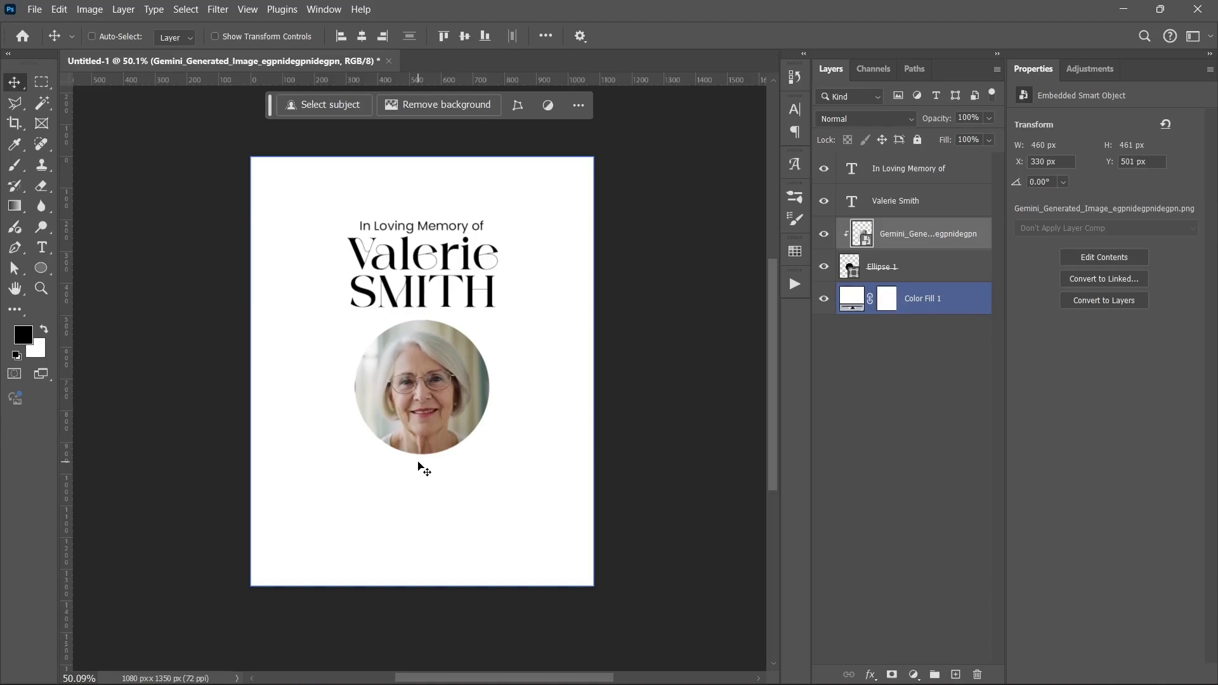
Apply a Black & White adjustment with the Default preset to the portrait and collapse its smart filter list.
{"action": "key", "text": "ctrl"}
{"action": "key", "text": "ctrl+alt+shift+b"}
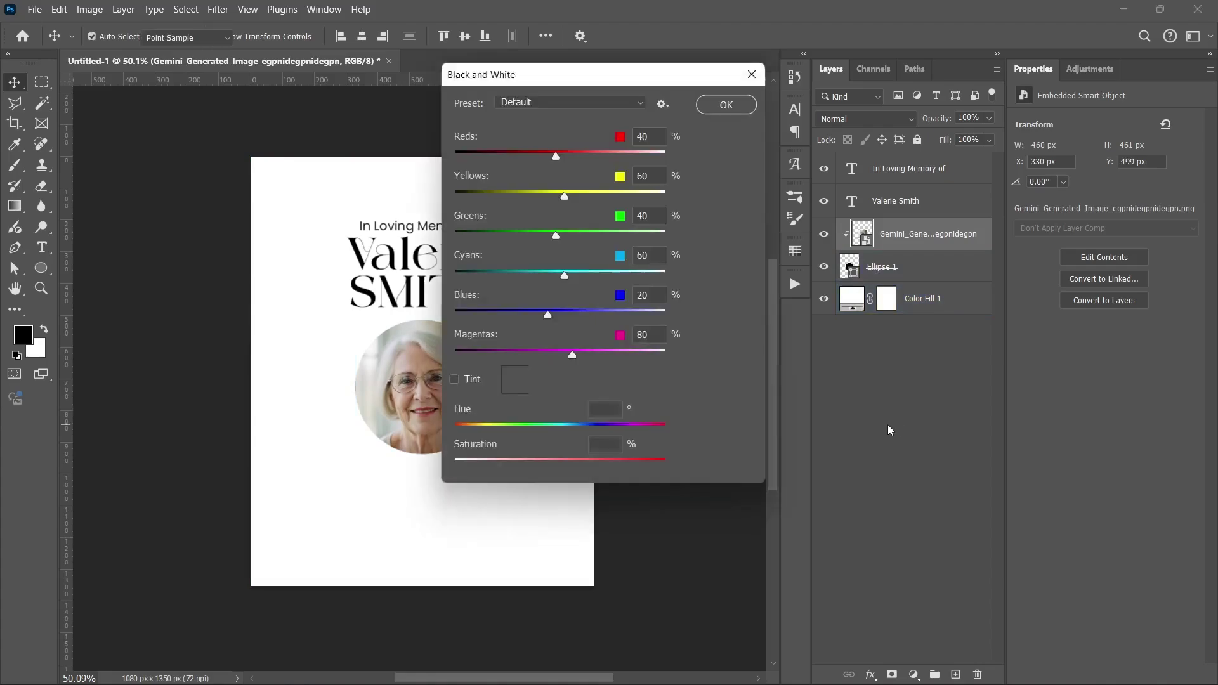
{"action": "left_click", "coordinate": [726, 106]}
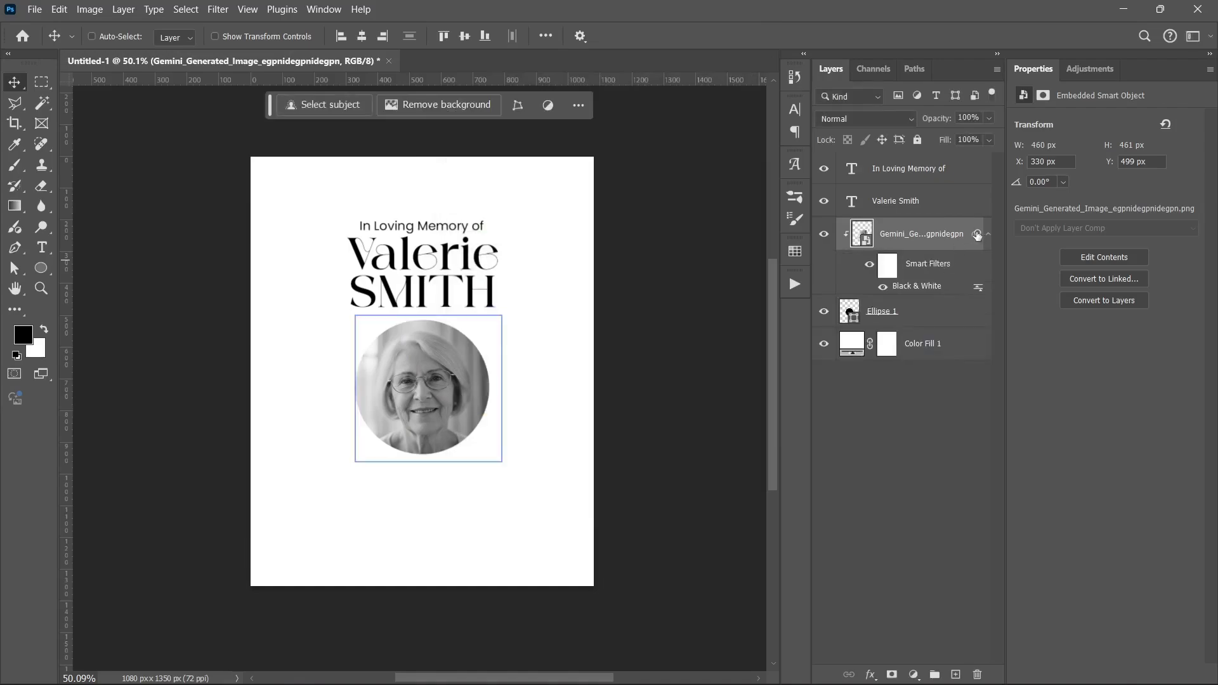
{"action": "left_click", "coordinate": [987, 236]}
Select the Color Fill 1 layer and open pngwing.com (1) from the Burial Poster folder as a separate document.
{"action": "left_click", "coordinate": [933, 298]}
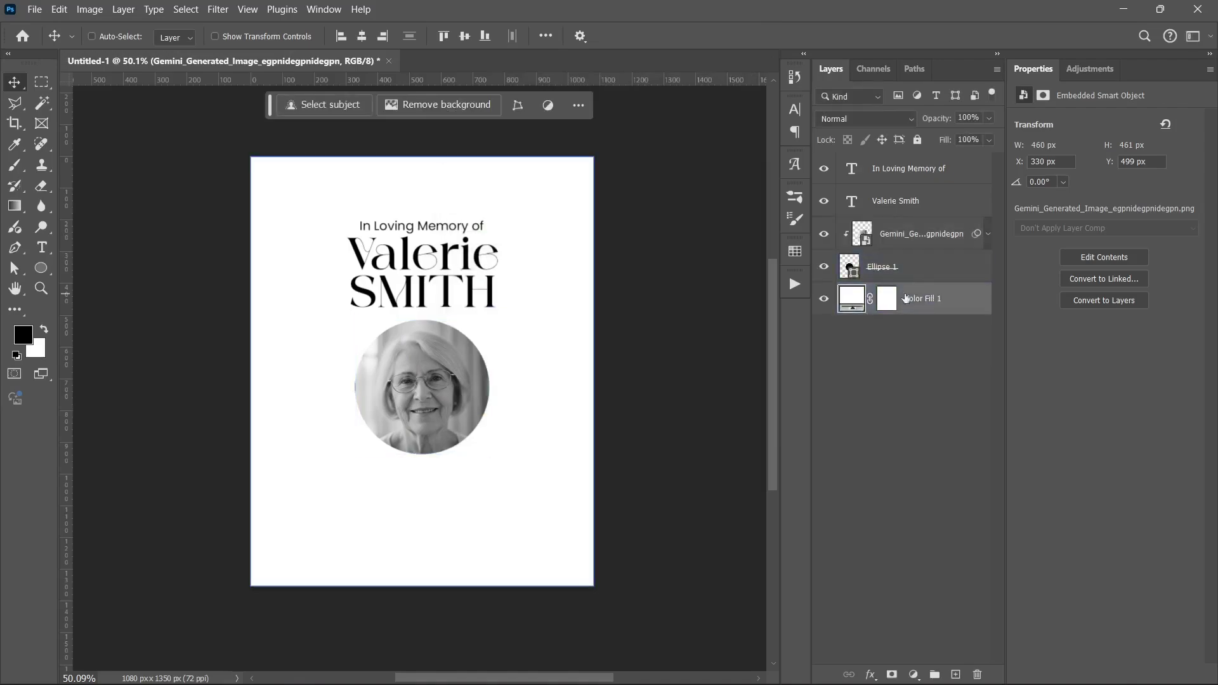
{"action": "left_click", "coordinate": [479, 669]}
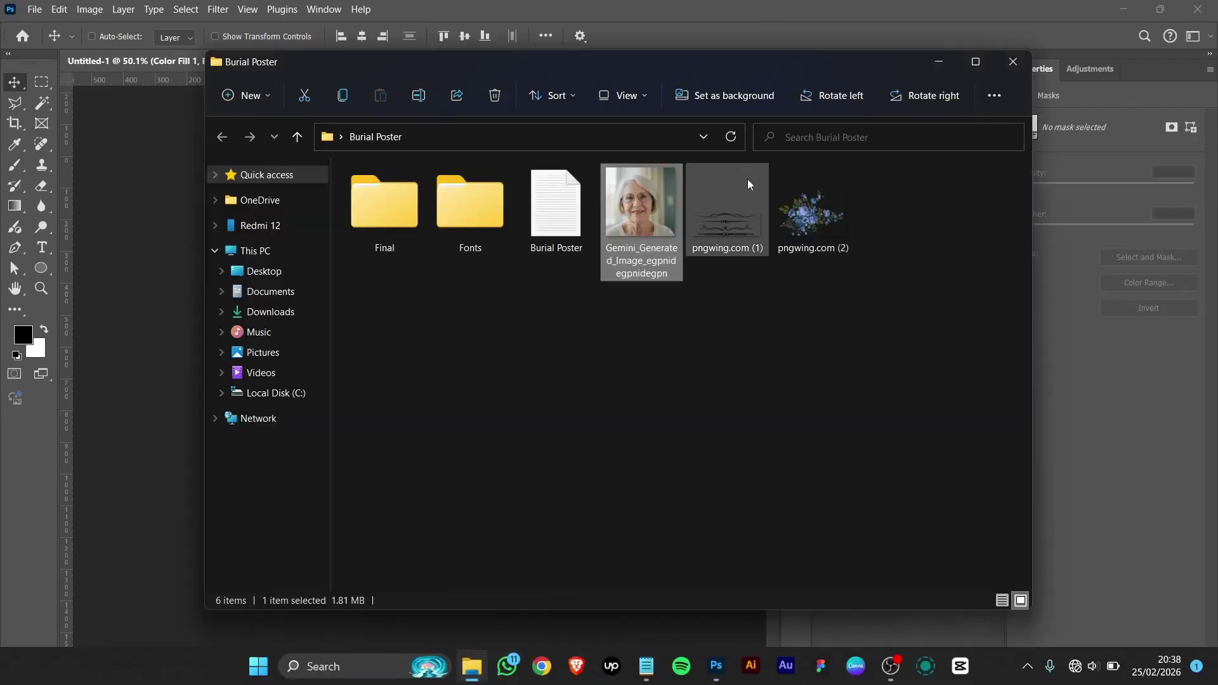
{"action": "left_click", "coordinate": [729, 236]}
{"action": "left_click_drag", "start_coordinate": [727, 231], "coordinate": [19, 466]}
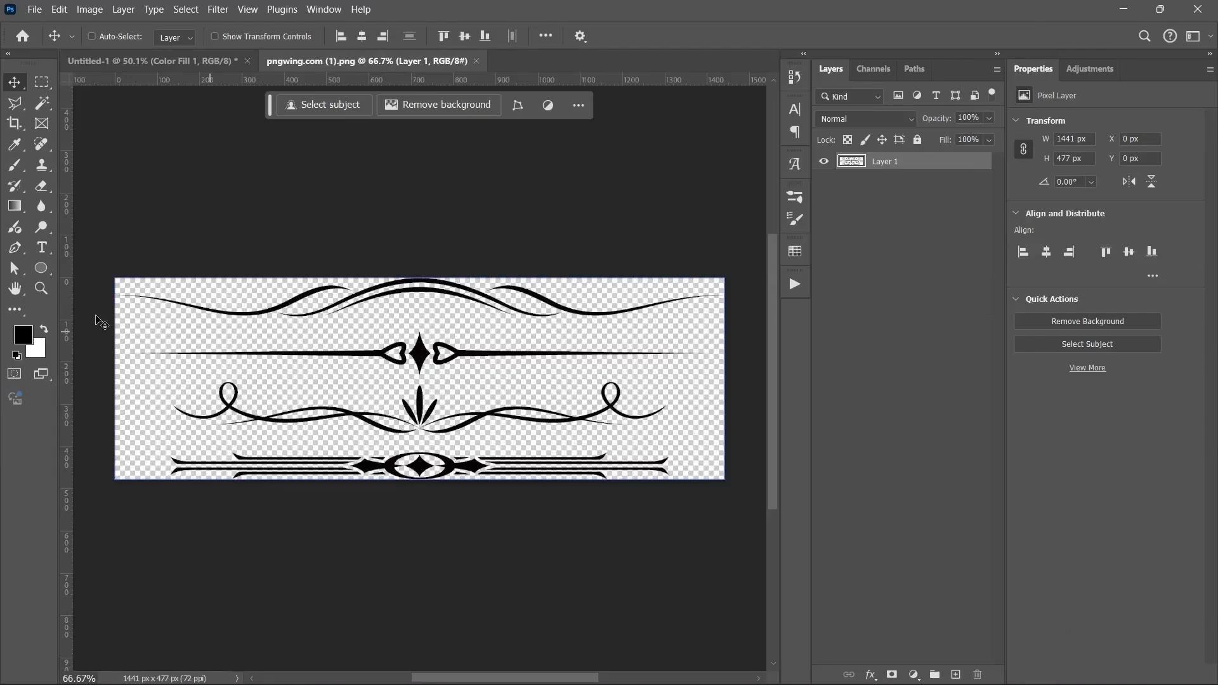
Marquee-select the third flourish, the one with curled loops and a leaf center, and copy it to a new layer.
{"action": "left_click", "coordinate": [41, 82]}
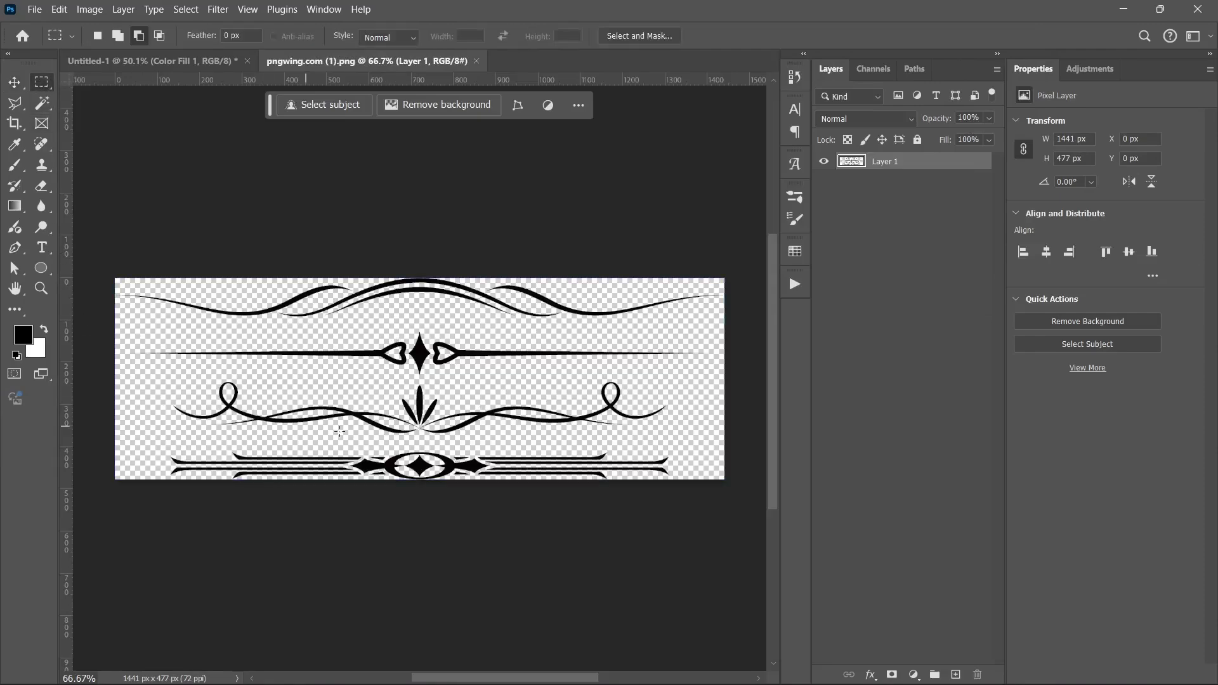
{"action": "scroll", "coordinate": [243, 378], "scroll_direction": "down", "scroll_amount": 1}
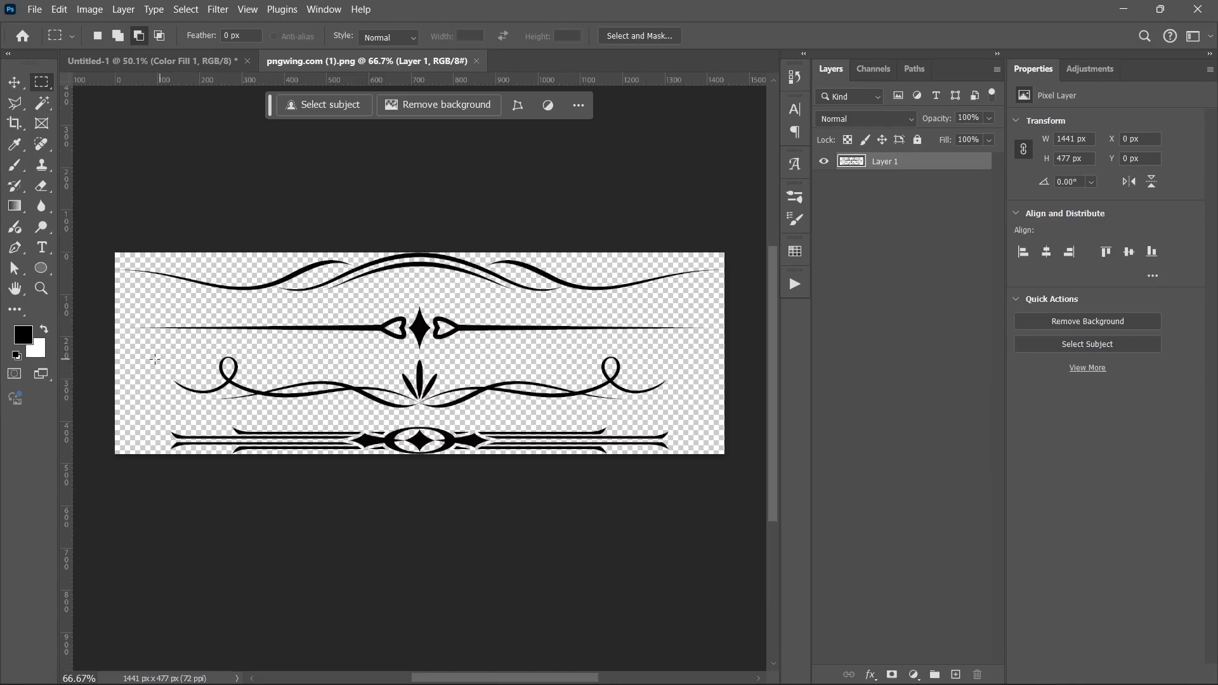
{"action": "left_click_drag", "start_coordinate": [136, 346], "coordinate": [690, 419]}
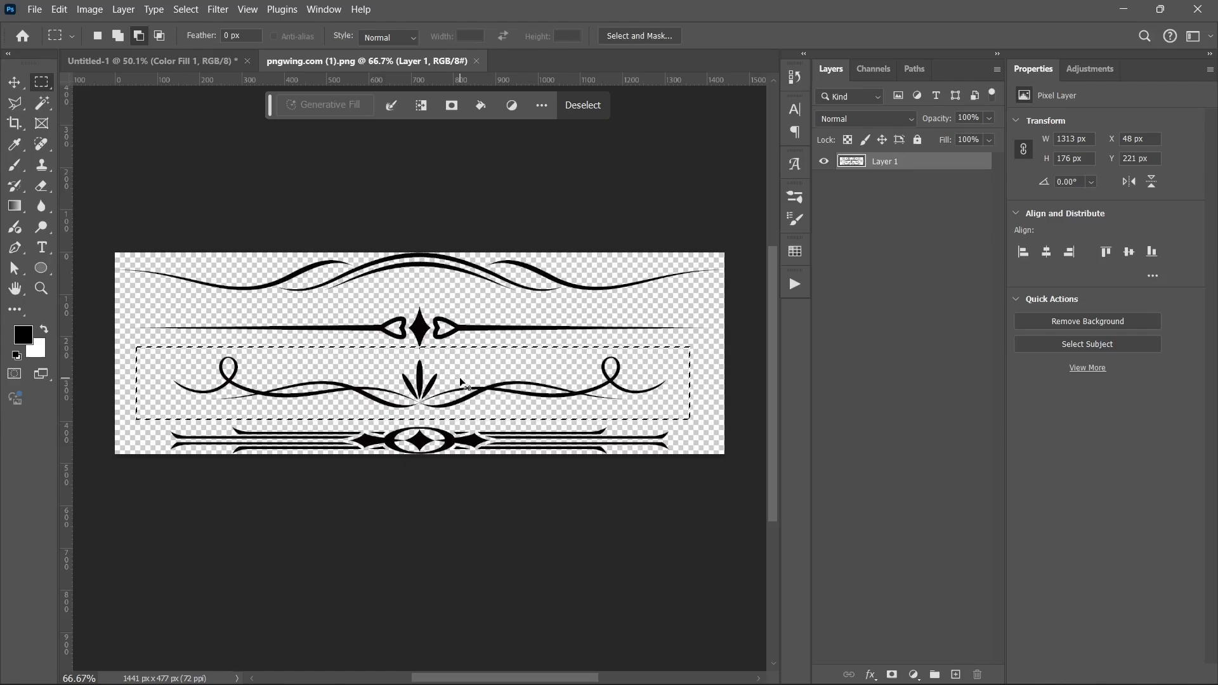
{"action": "key", "text": "ctrl+j"}
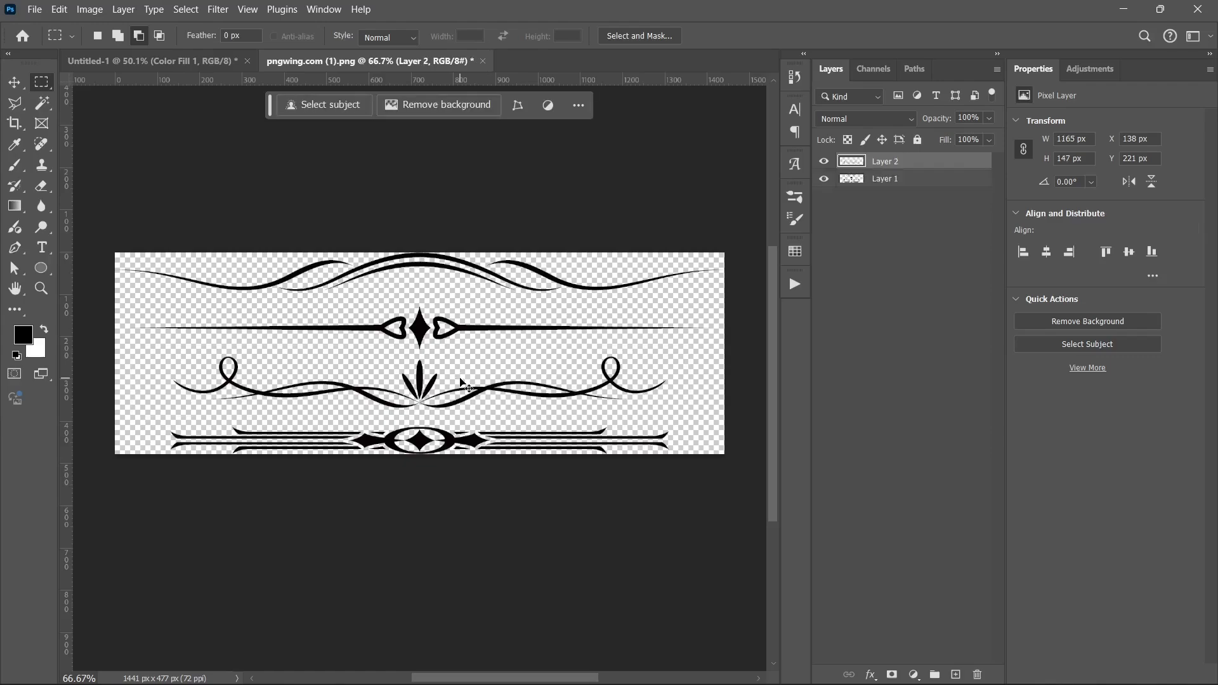
Convert the copied flourish to a smart object and bring it into the poster document behind the portrait circle.
{"action": "key", "text": "ctrl+slash"}
{"action": "left_click_drag", "start_coordinate": [904, 164], "coordinate": [444, 432]}
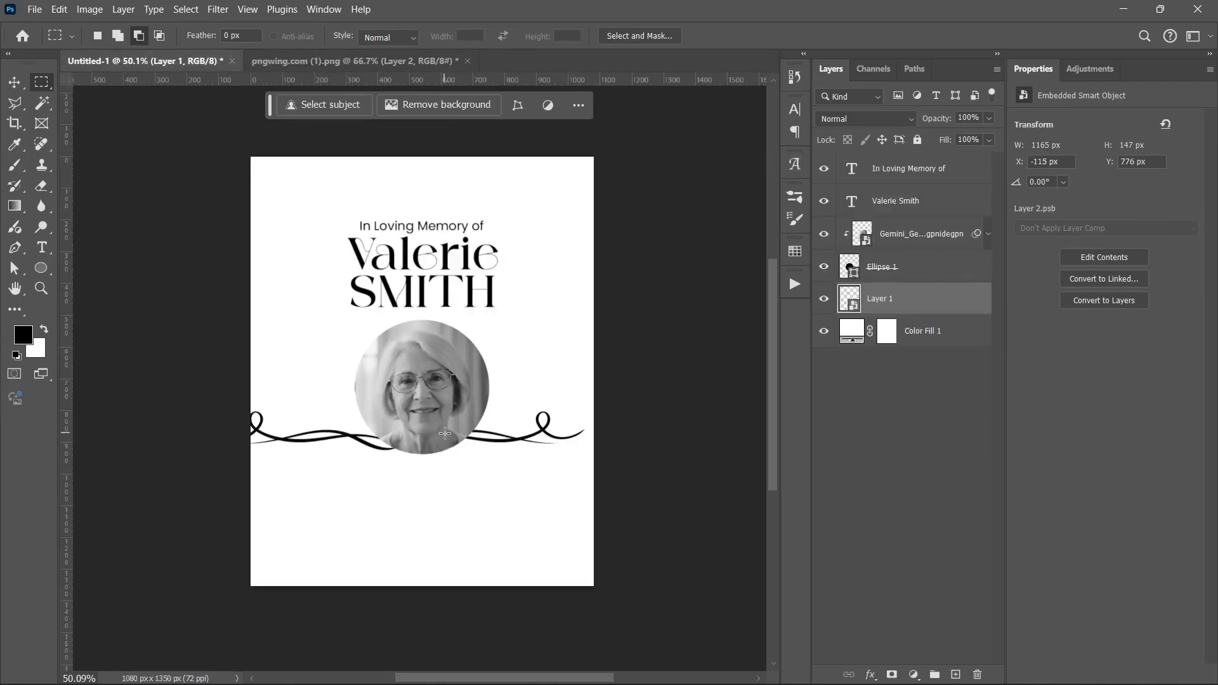
Center the flourish horizontally on the canvas and scale it down proportionally to about 901 px wide.
{"action": "key", "text": "v"}
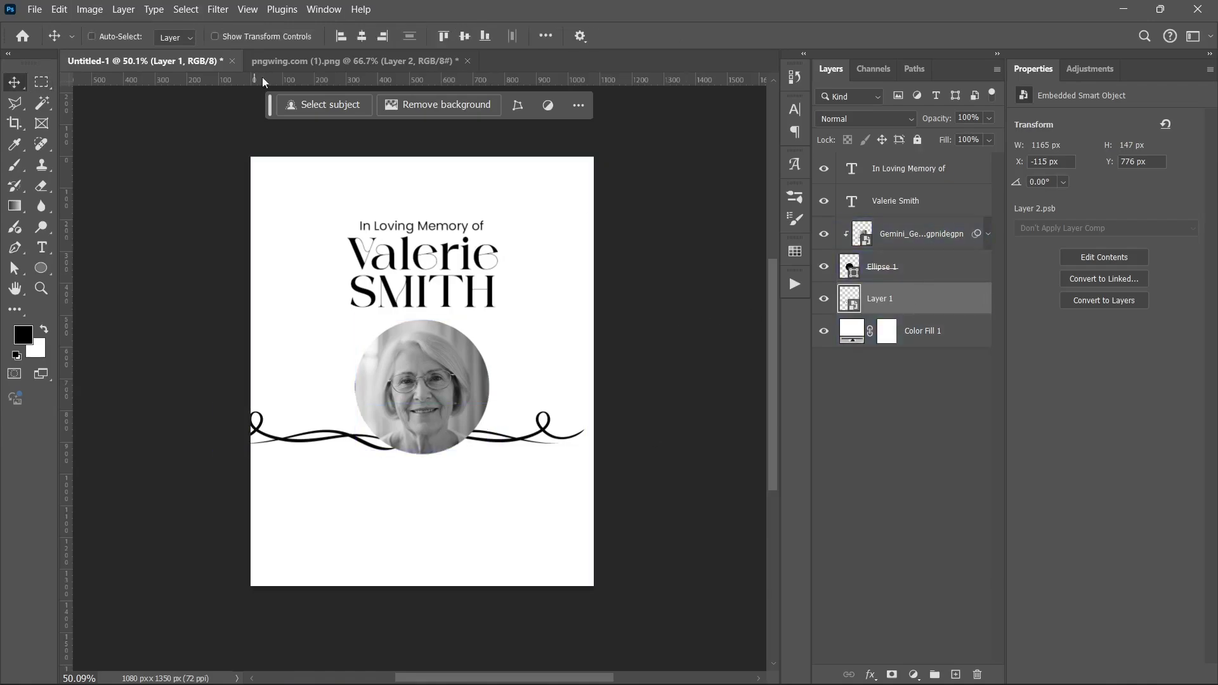
{"action": "left_click", "coordinate": [363, 36]}
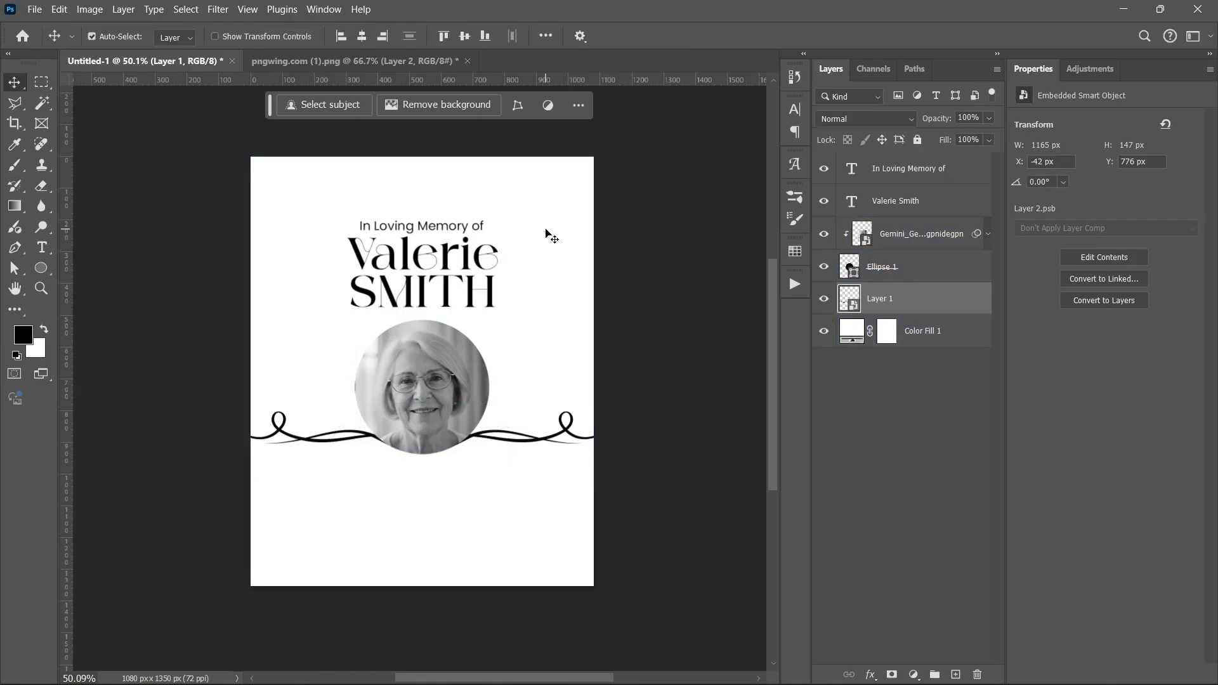
{"action": "key", "text": "ctrl+t"}
{"action": "left_click_drag", "start_coordinate": [604, 444], "coordinate": [568, 430]}
{"action": "key", "text": "Return"}
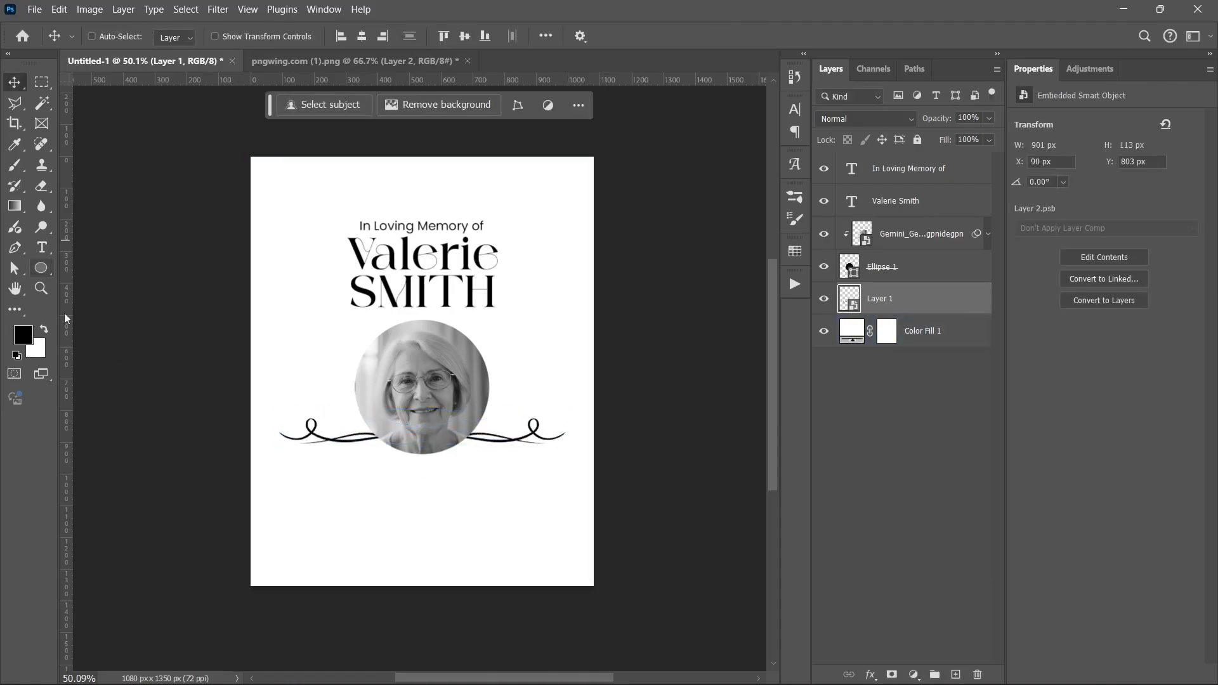
Copy the "With gratitude for a life well lived" sentence from Burial Poster.txt in Notepad into a new text layer below the portrait, above Color Fill 1.
{"action": "scroll", "coordinate": [310, 353], "scroll_direction": "down", "scroll_amount": 1}
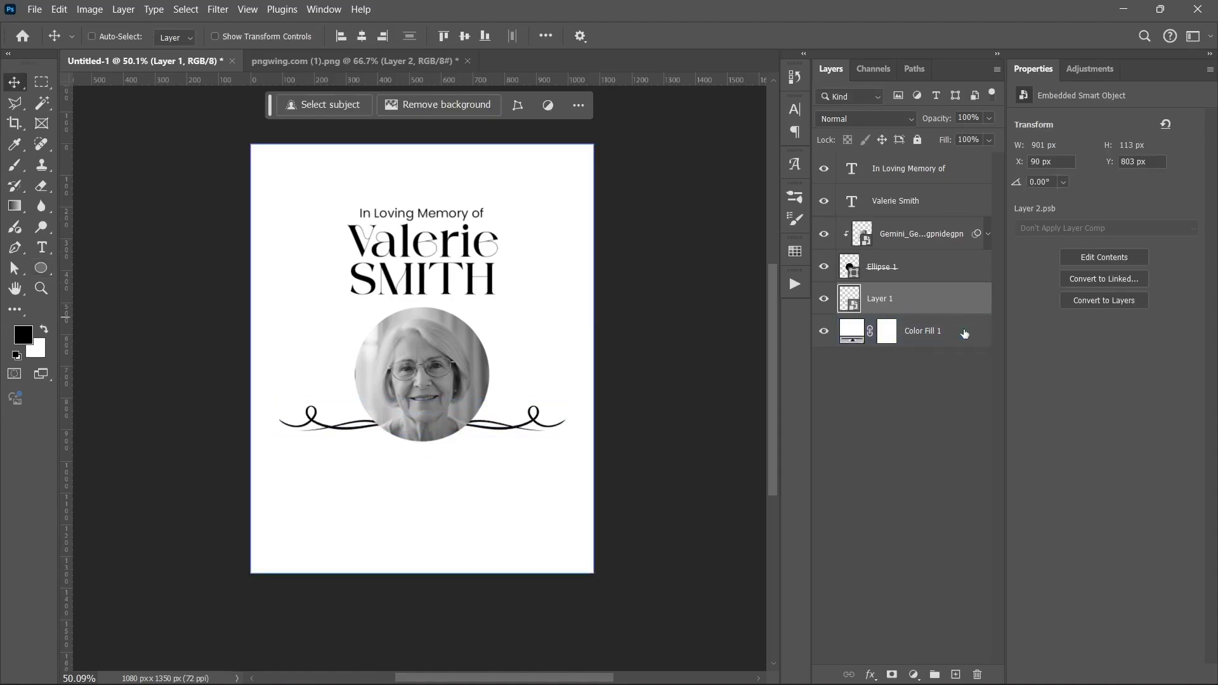
{"action": "left_click", "coordinate": [539, 443], "text": "ctrl"}
{"action": "left_click", "coordinate": [646, 665]}
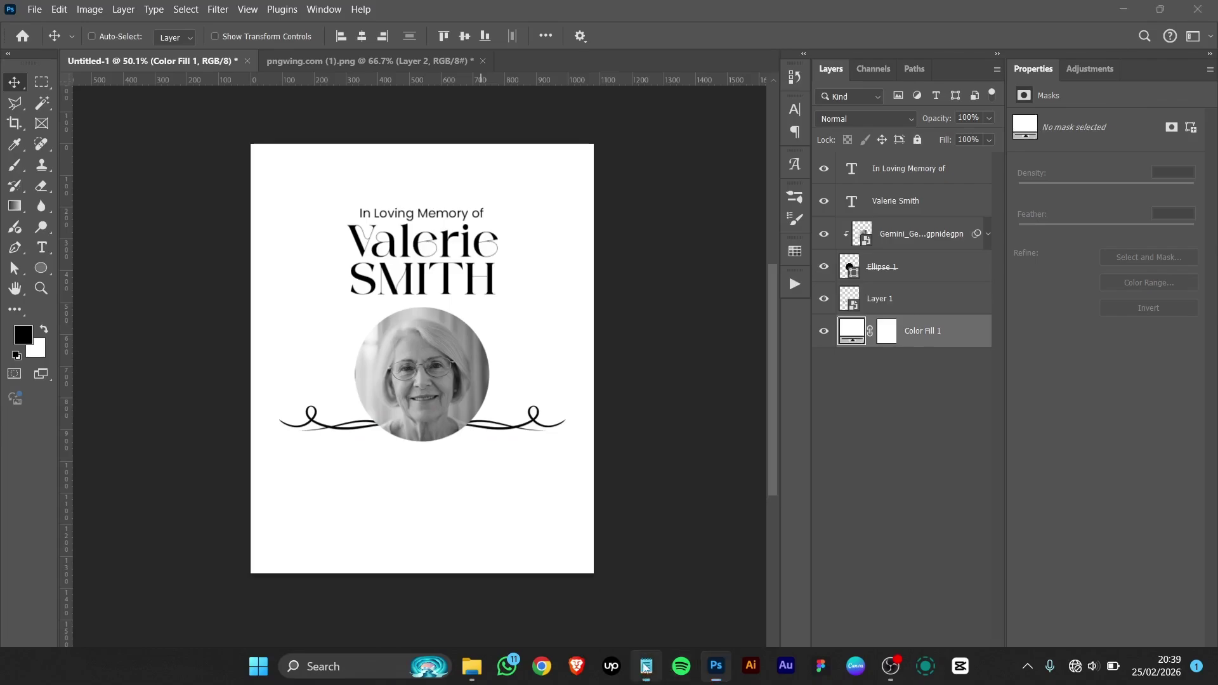
{"action": "triple_click", "coordinate": [304, 273]}
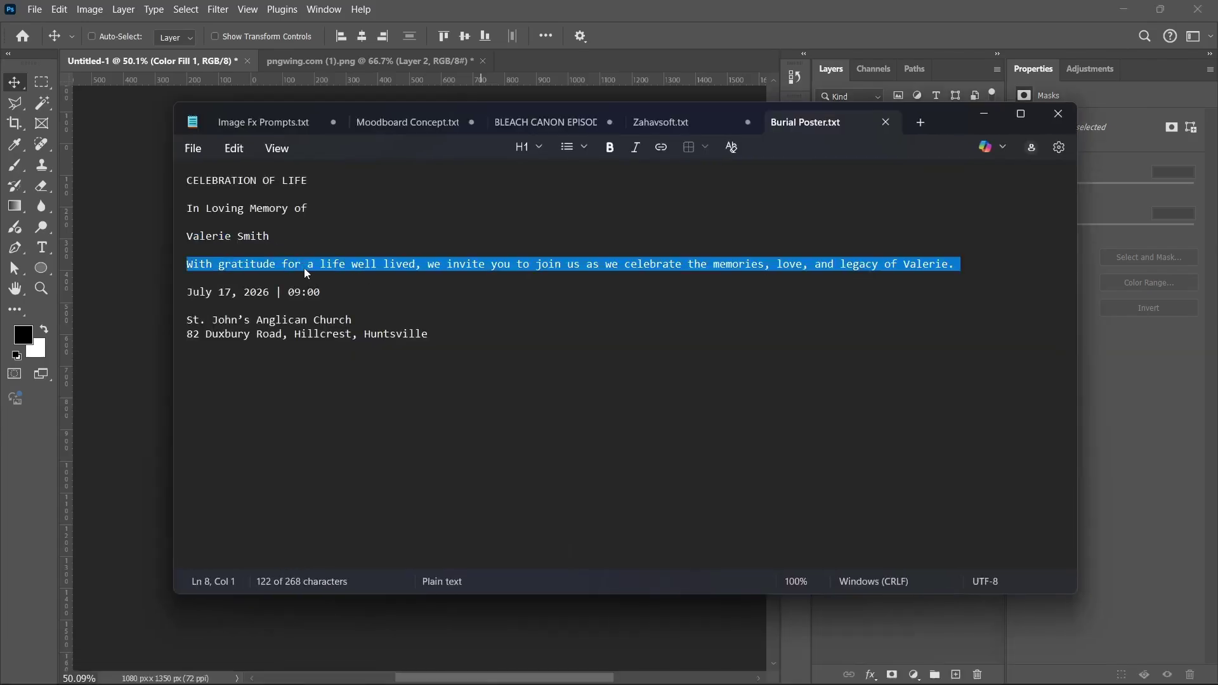
{"action": "left_click", "coordinate": [983, 115]}
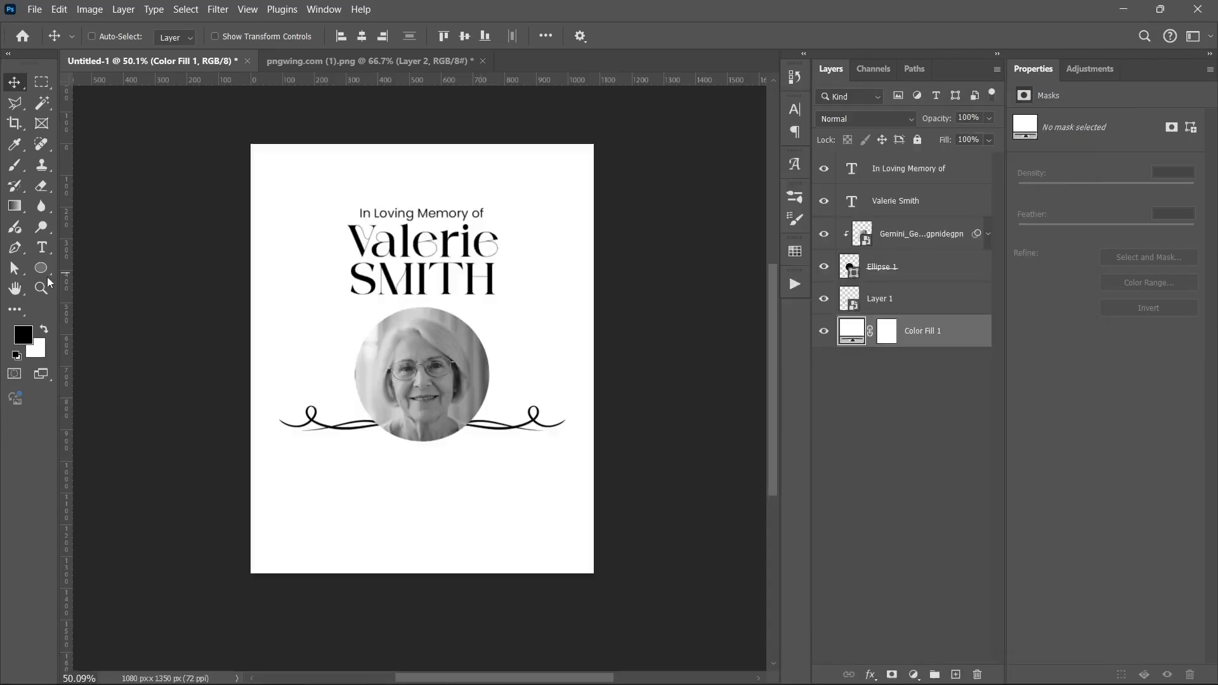
{"action": "left_click", "coordinate": [42, 248]}
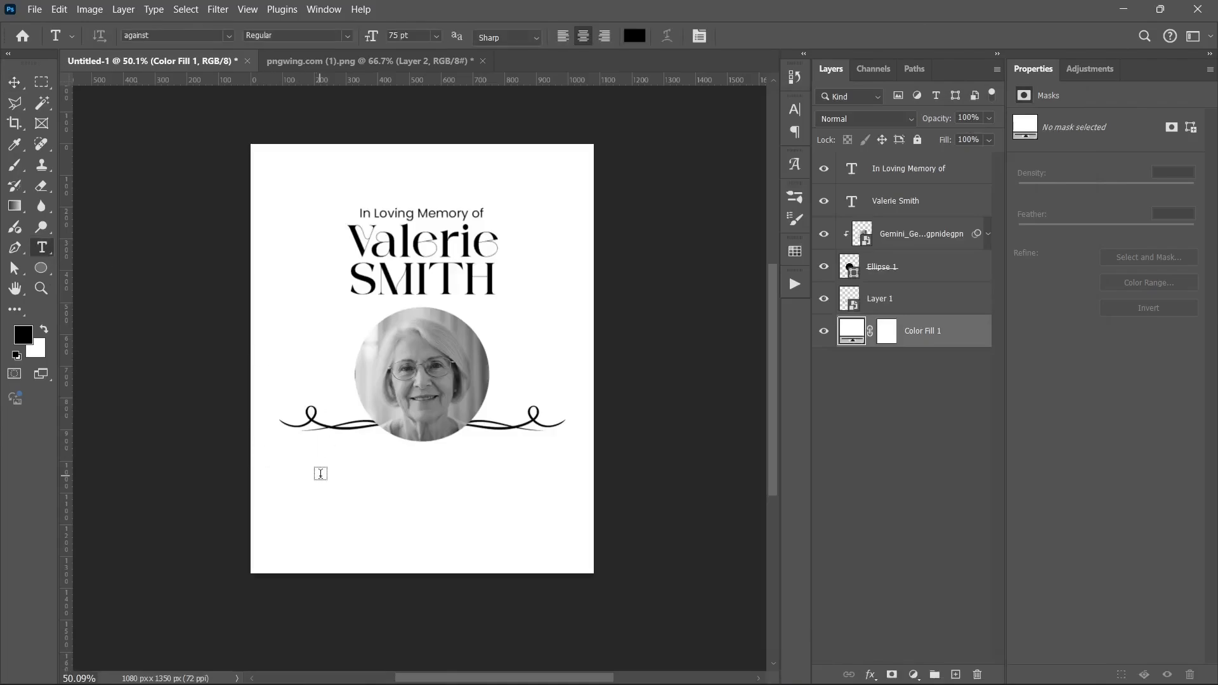
{"action": "left_click", "coordinate": [320, 473]}
{"action": "key", "text": "ctrl+v"}
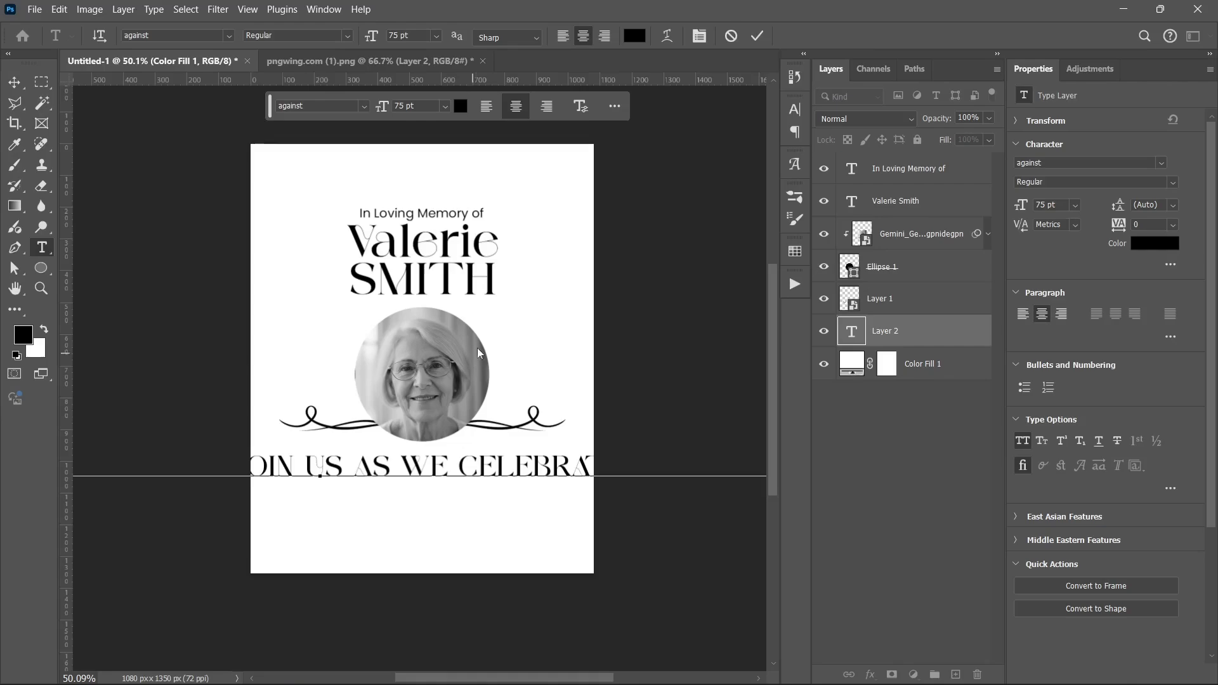
{"action": "left_click", "coordinate": [757, 35]}
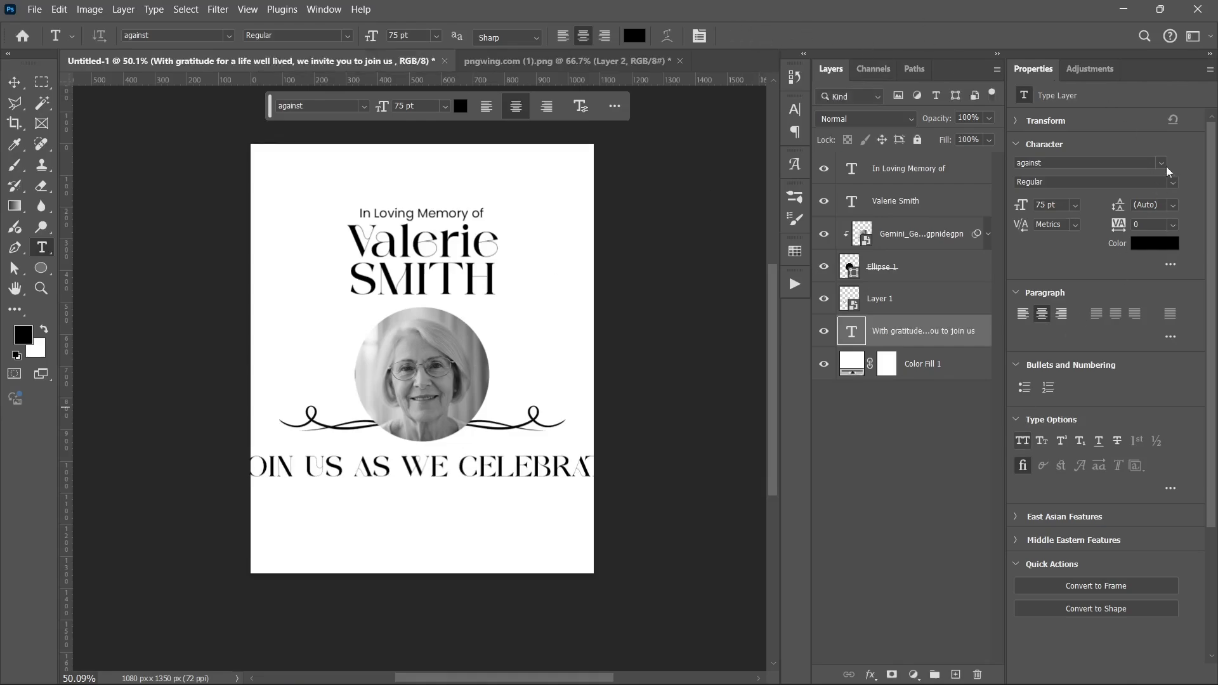
Set the invitation text to Poppins Regular at 10 pt.
{"action": "left_click", "coordinate": [1161, 163]}
{"action": "left_click", "coordinate": [947, 256]}
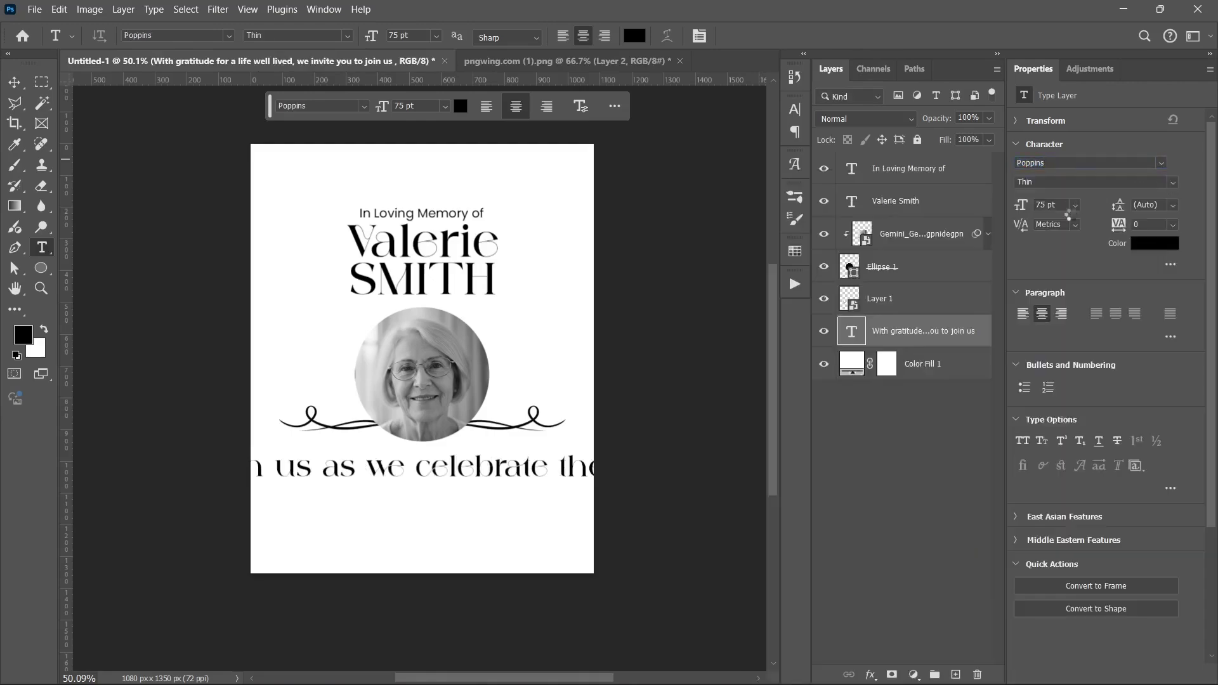
{"action": "left_click", "coordinate": [1172, 183]}
{"action": "left_click", "coordinate": [1171, 193]}
{"action": "left_click", "coordinate": [1167, 182]}
{"action": "left_click", "coordinate": [1070, 317]}
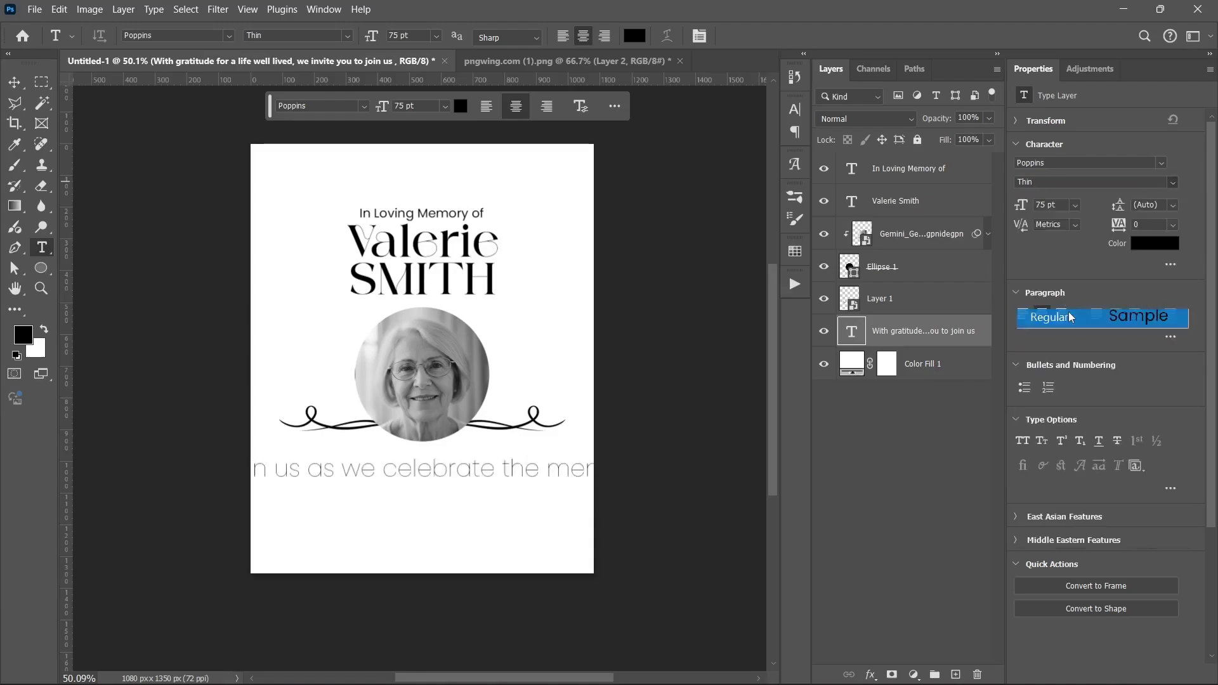
{"action": "left_click", "coordinate": [1075, 207]}
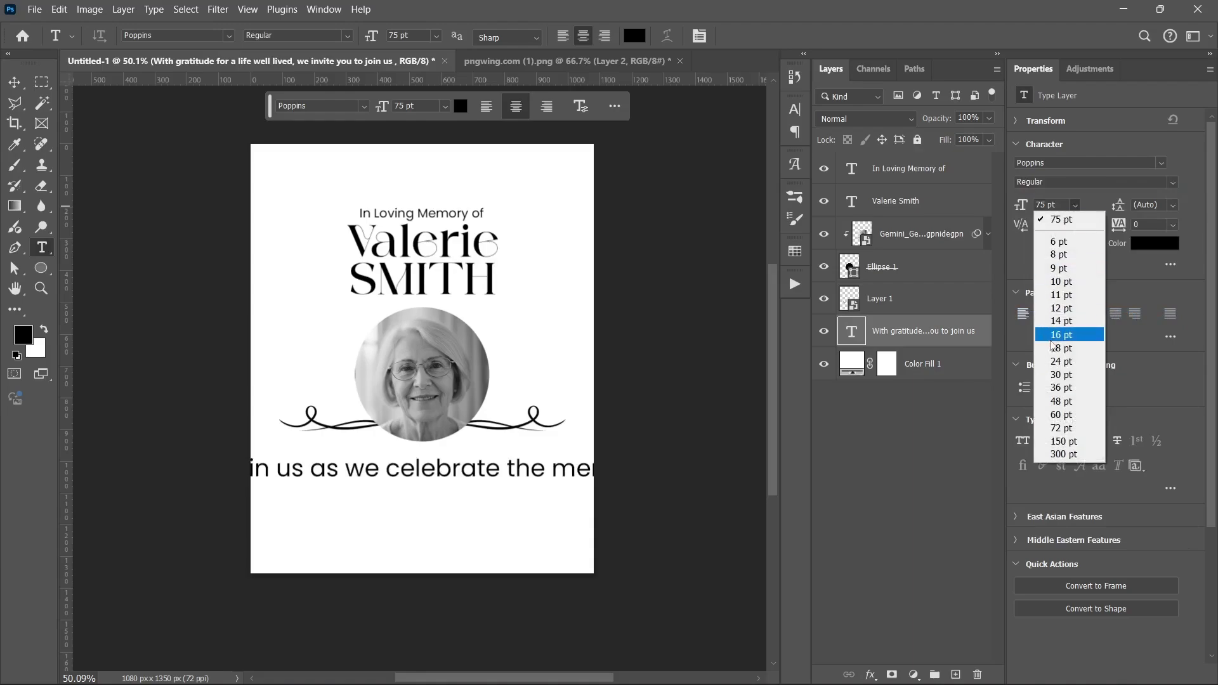
{"action": "left_click", "coordinate": [1059, 282]}
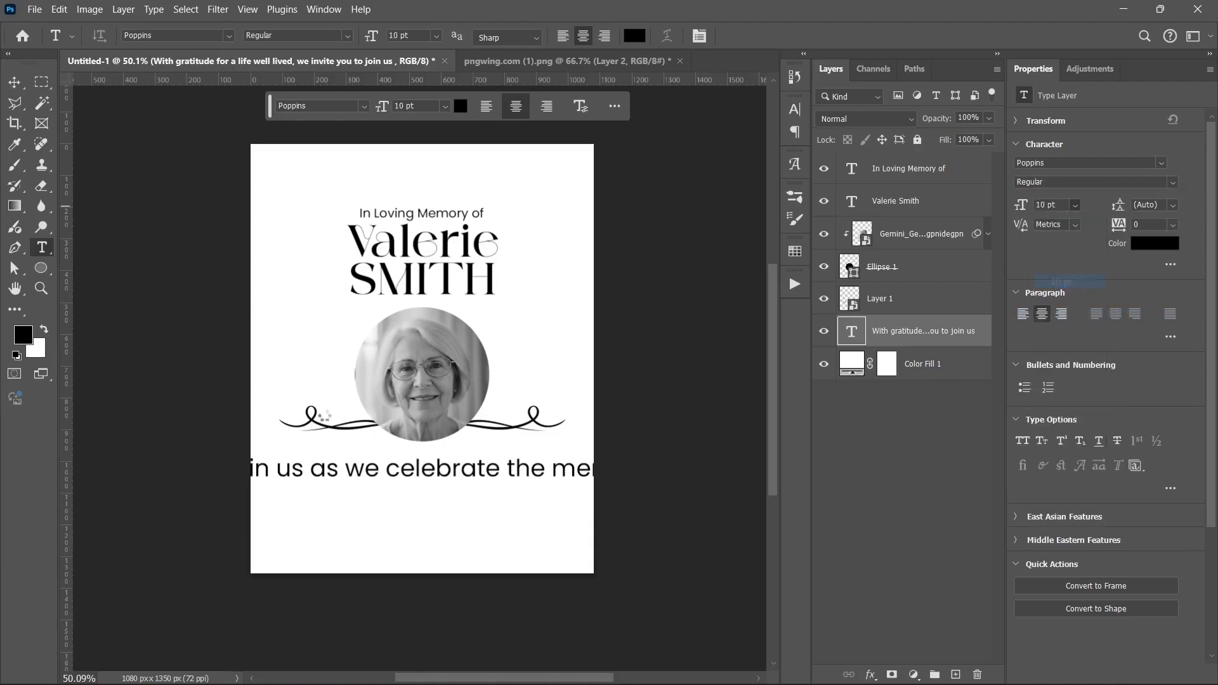
Center the invitation text horizontally on the canvas and set its size to 14 pt.
{"action": "left_click", "coordinate": [19, 84]}
{"action": "left_click", "coordinate": [362, 36]}
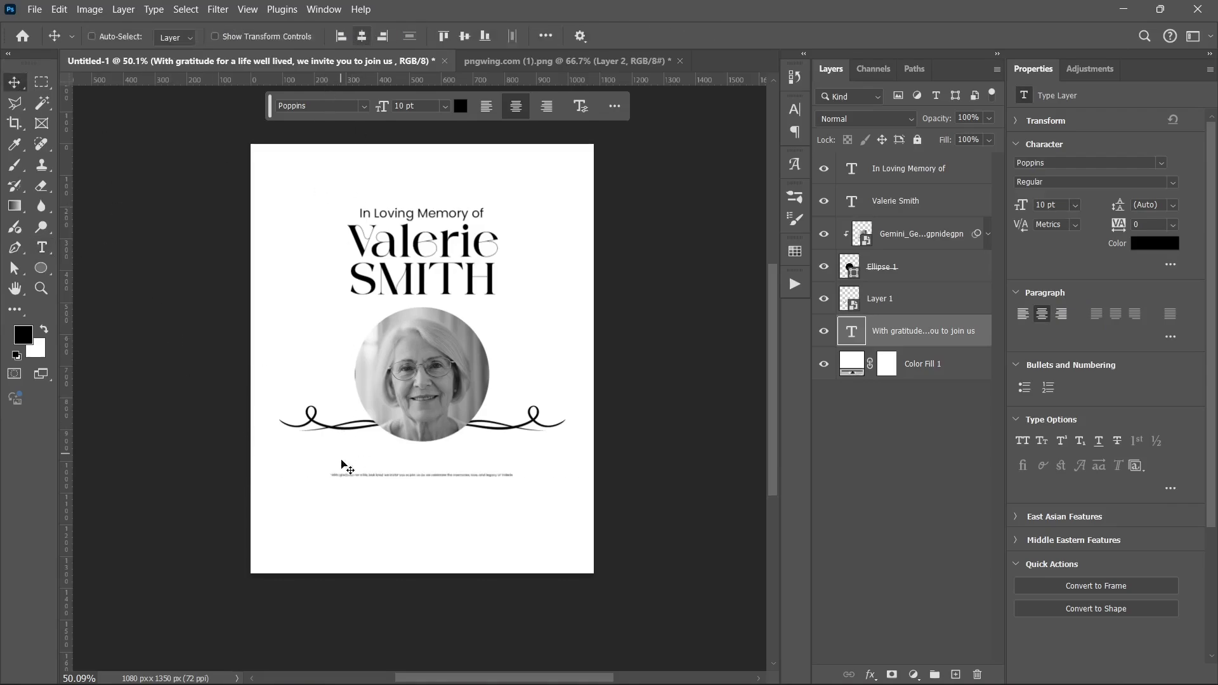
{"action": "left_click", "coordinate": [394, 516], "text": "ctrl"}
{"action": "scroll", "coordinate": [394, 515], "scroll_direction": "up", "scroll_amount": 3}
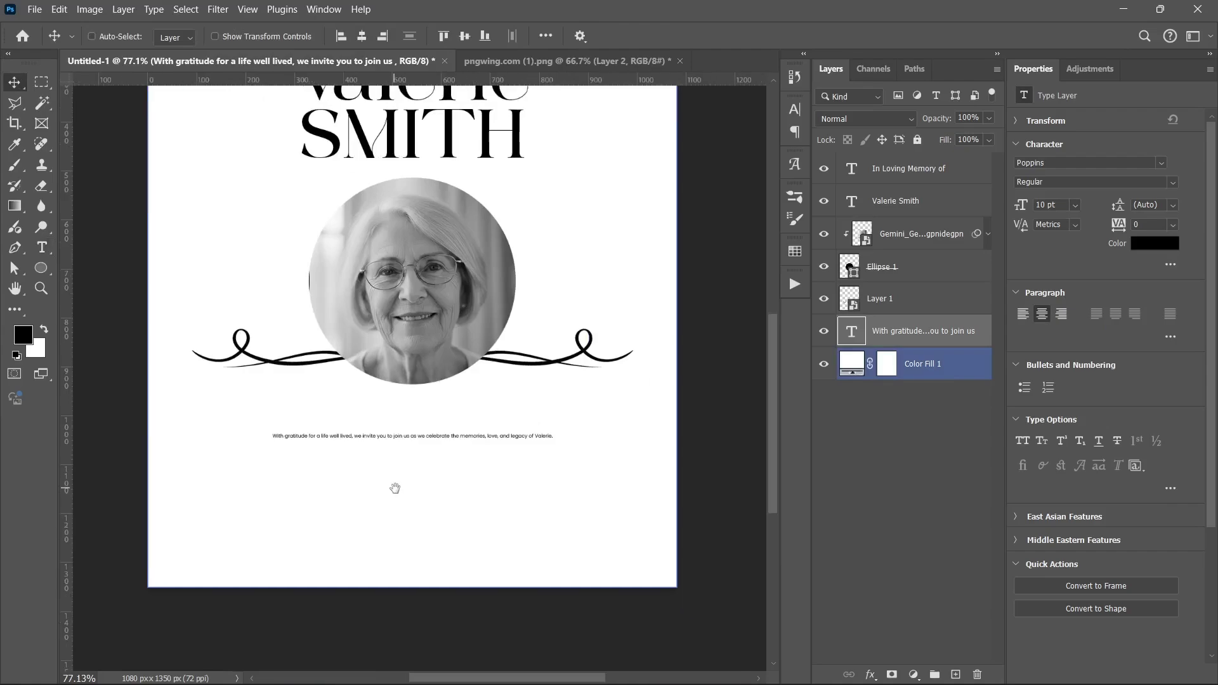
{"action": "left_click", "coordinate": [1075, 204]}
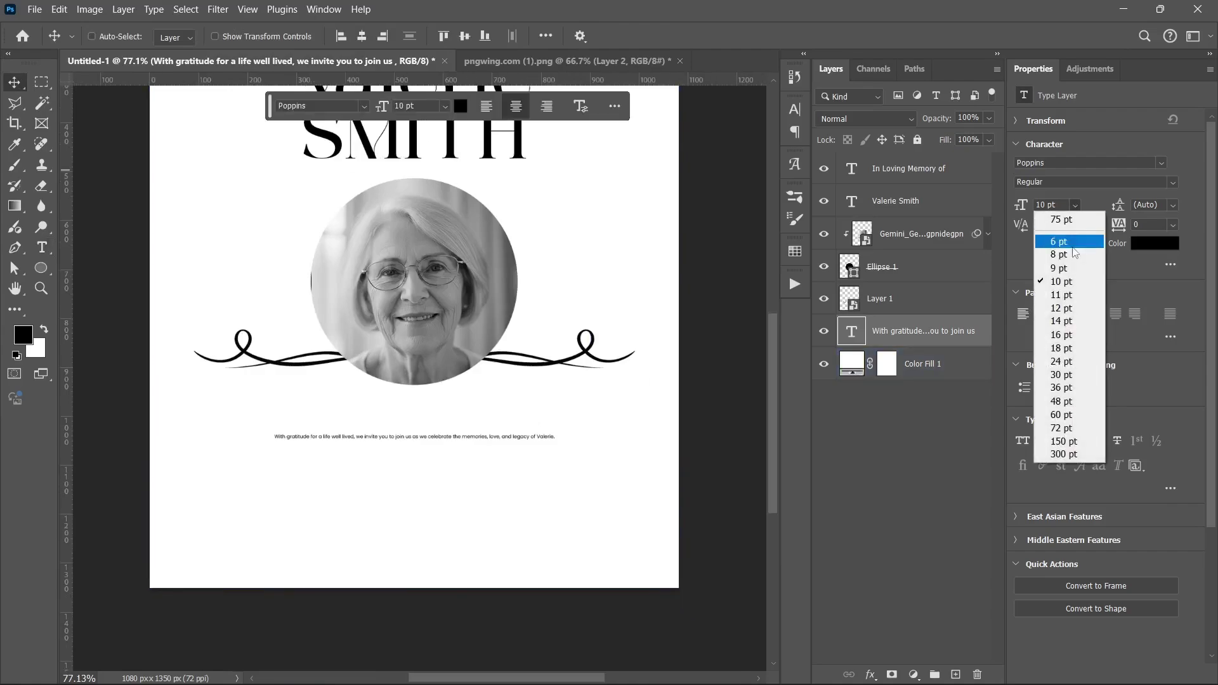
{"action": "left_click", "coordinate": [1066, 321]}
Break the invitation text into three lines, after "we invite" and after "the memories,".
{"action": "left_click", "coordinate": [43, 249]}
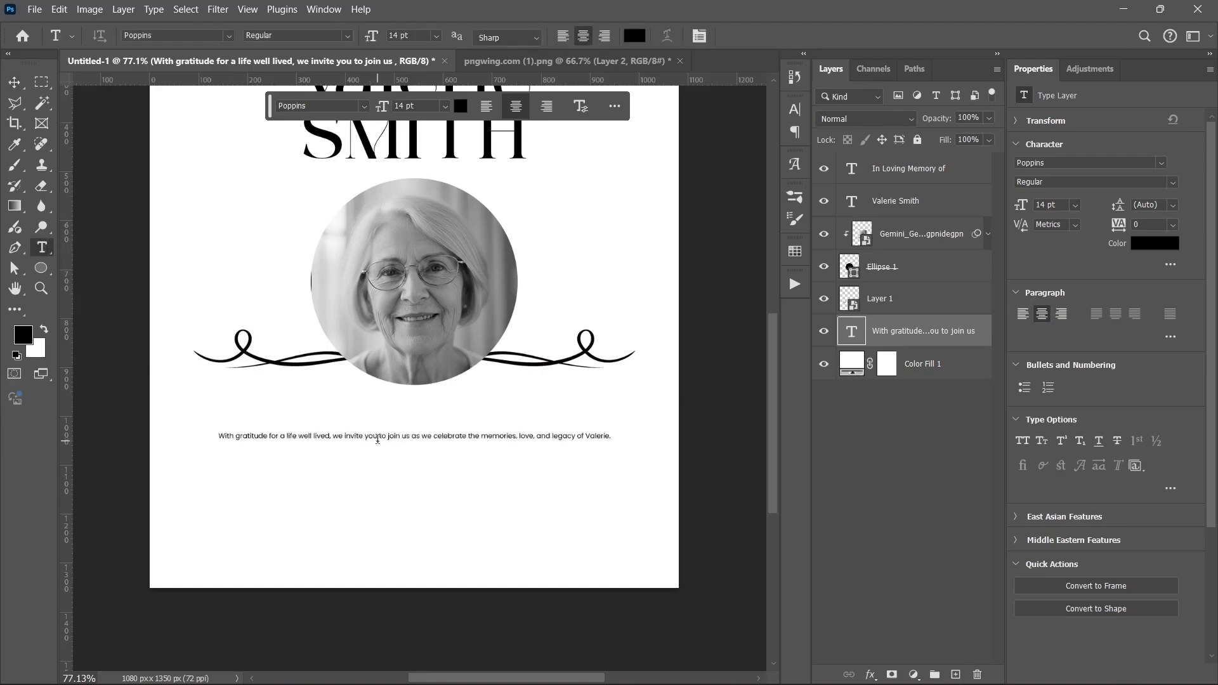
{"action": "left_click", "coordinate": [368, 435]}
{"action": "key", "text": "Return"}
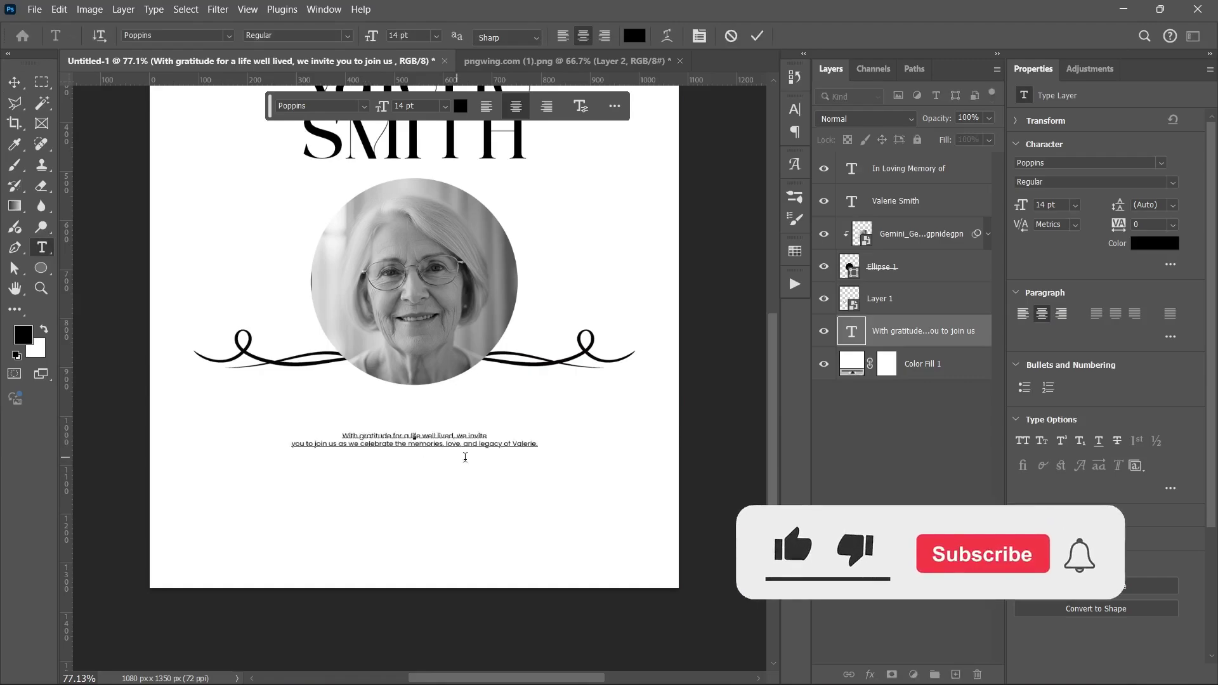
{"action": "left_click", "coordinate": [446, 444]}
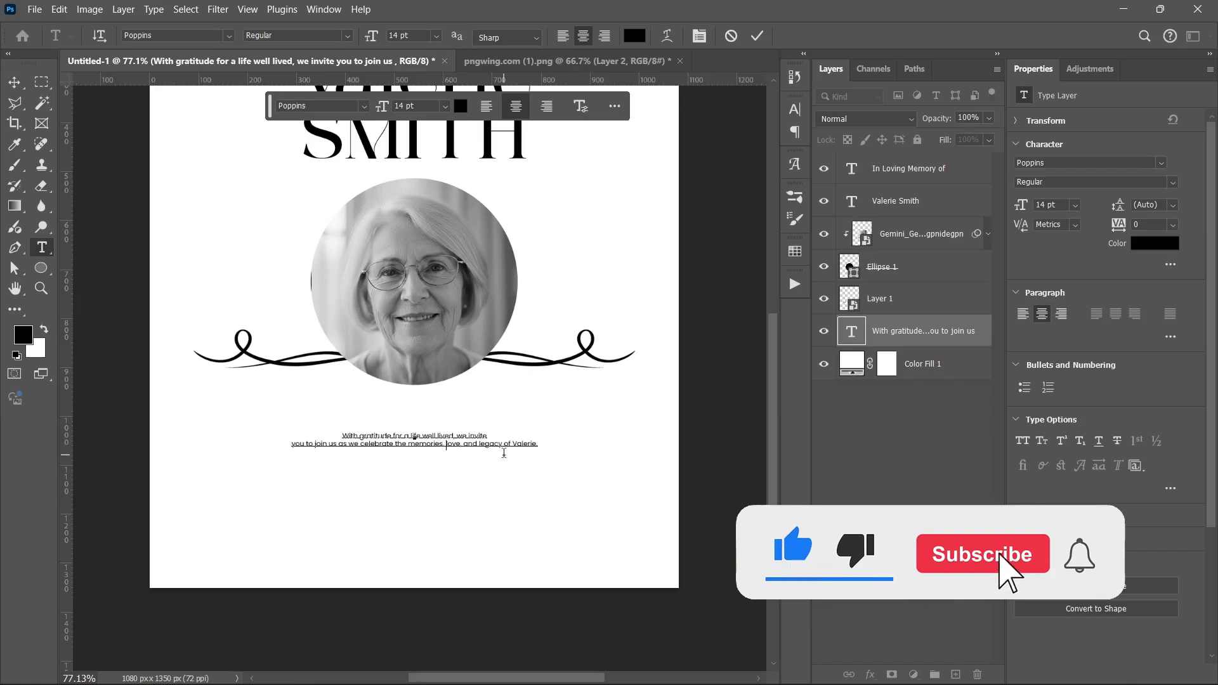
{"action": "key", "text": "Return"}
{"action": "key", "text": "ctrl+Return"}
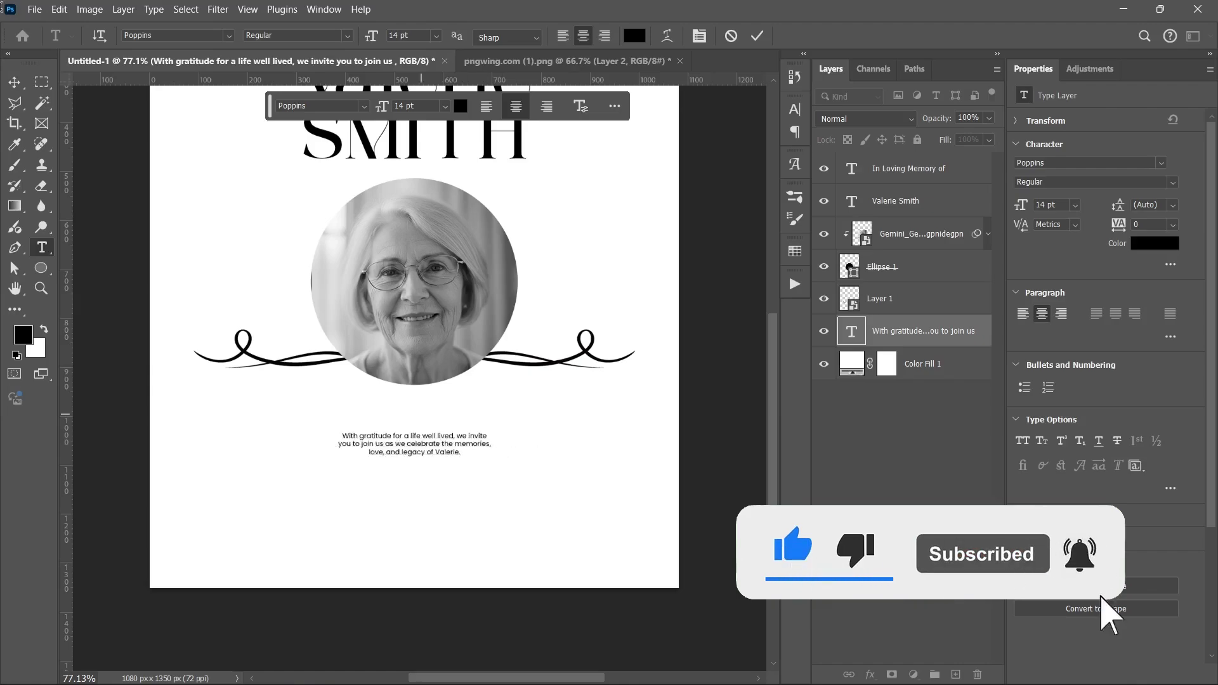
Scale the three-line invitation text up proportionally to about 22.52 pt.
{"action": "key", "text": "v"}
{"action": "key", "text": "ctrl+y"}
{"action": "key", "text": "ctrl+t"}
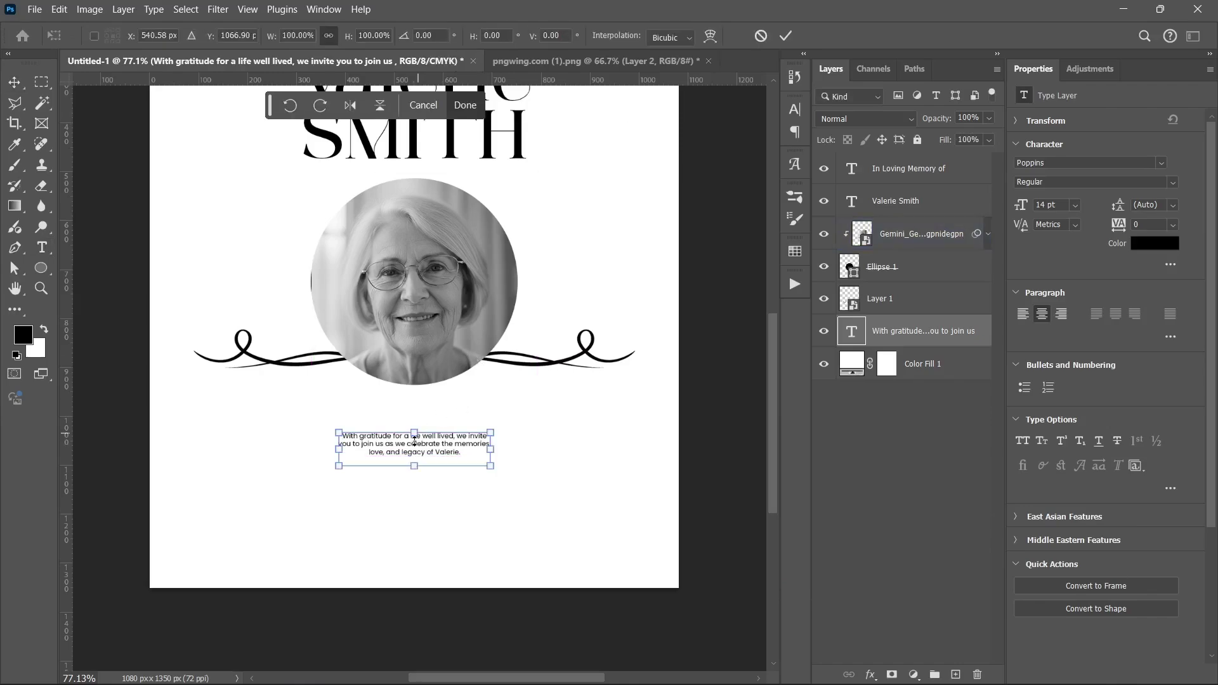
{"action": "mouse_move", "coordinate": [414, 465]}
{"action": "left_mouse_down"}
{"action": "mouse_move", "coordinate": [416, 506]}
{"action": "mouse_move", "coordinate": [413, 480]}
{"action": "left_mouse_up"}
{"action": "key", "text": "Return"}
{"action": "double_click", "coordinate": [417, 463]}
{"action": "key", "text": "ctrl+Return"}
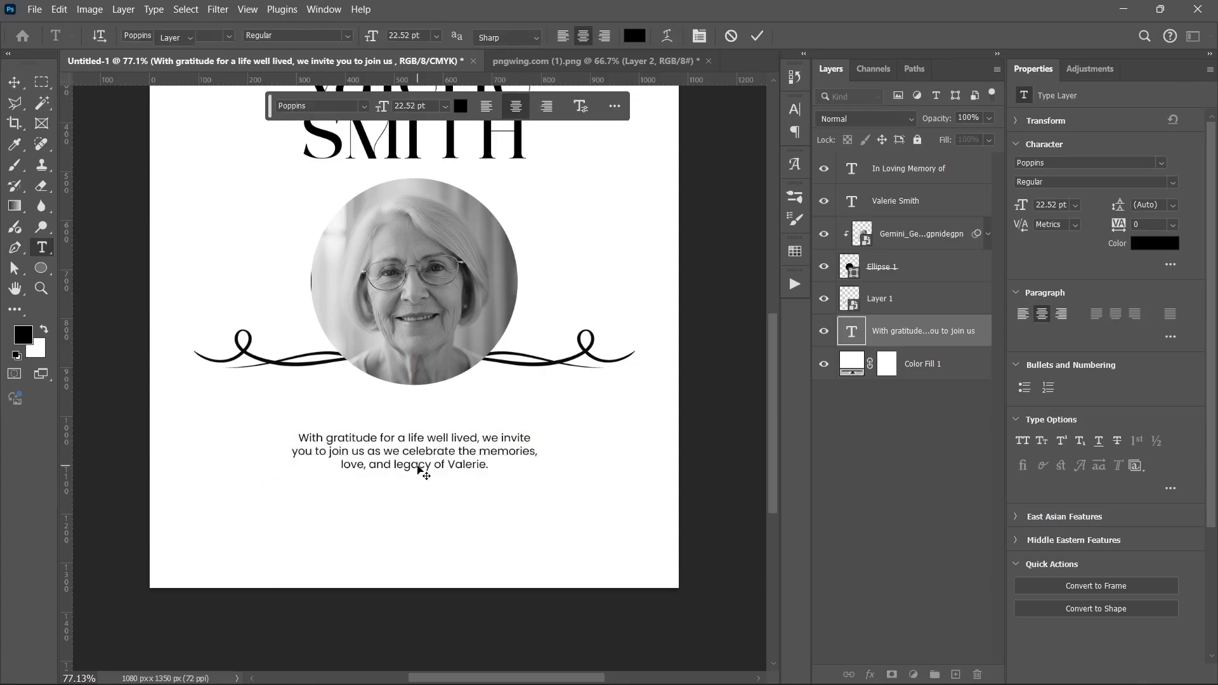
Enlarge the invitation text to about 24.89 pt and move it up to sit just beneath the portrait.
{"action": "key", "text": "ctrl+t"}
{"action": "left_click_drag", "start_coordinate": [416, 429], "coordinate": [415, 427]}
{"action": "key", "text": "Escape"}
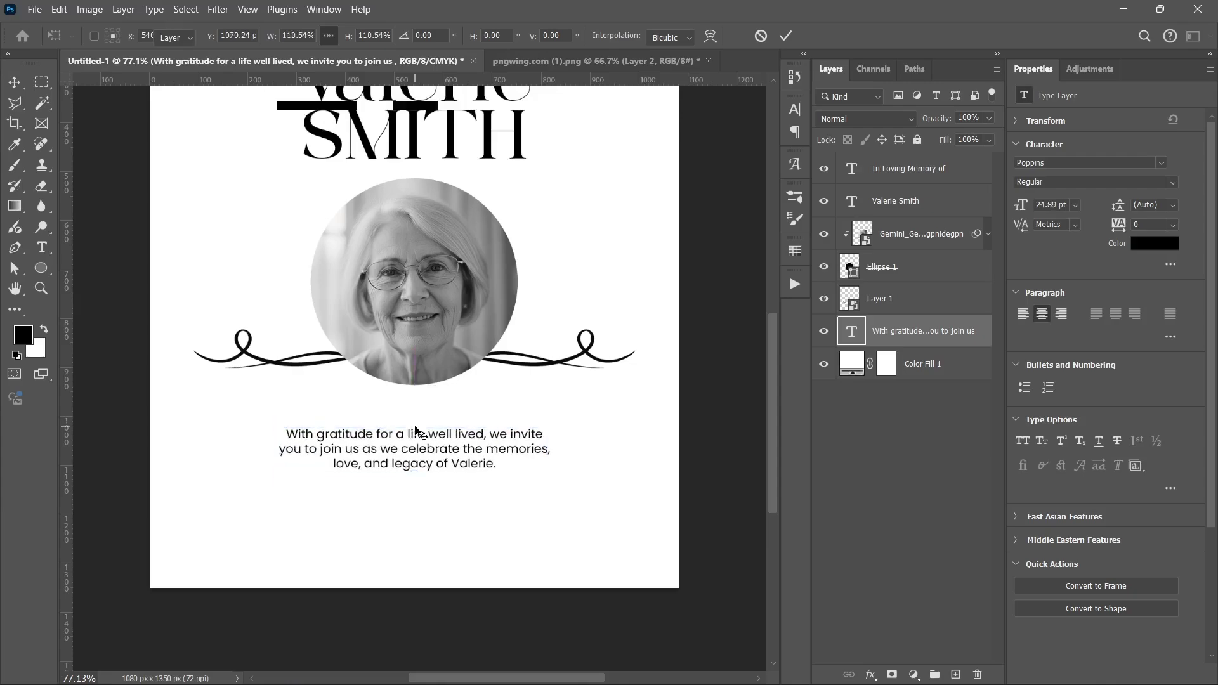
{"action": "key", "text": "Return"}
{"action": "key", "text": "v"}
{"action": "left_click_drag", "start_coordinate": [394, 450], "coordinate": [393, 424]}
{"action": "left_click", "coordinate": [437, 496], "text": "ctrl"}
{"action": "scroll", "coordinate": [470, 467], "scroll_direction": "down", "scroll_amount": 2}
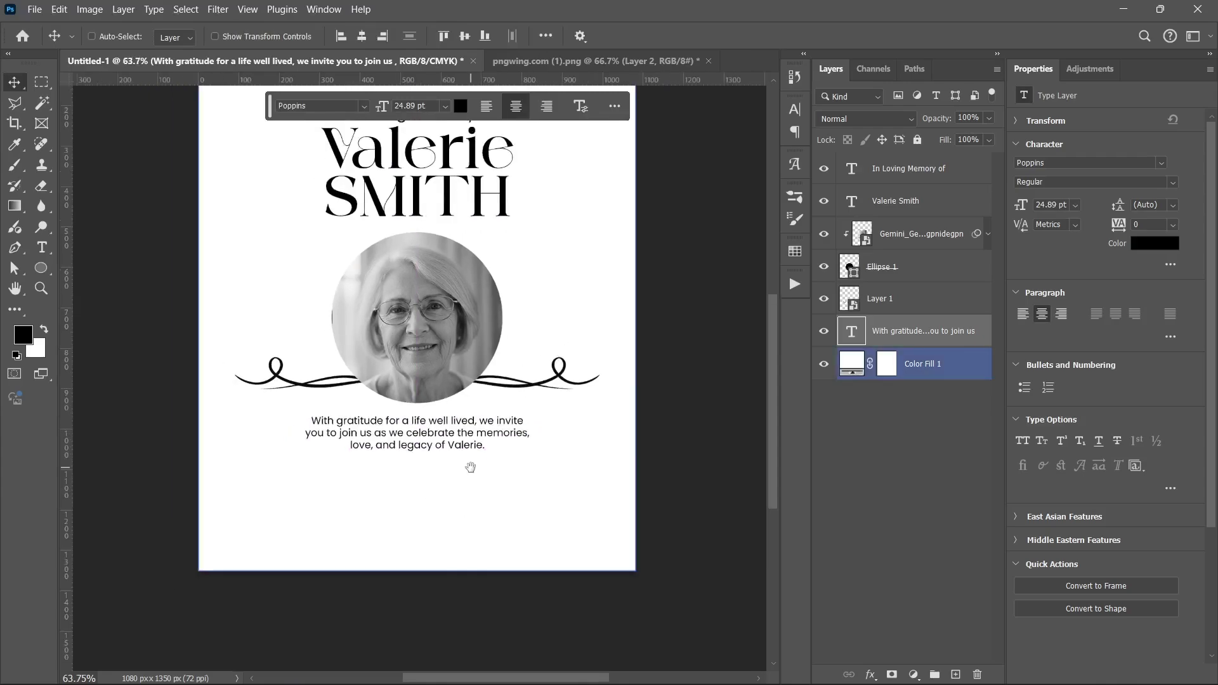
{"action": "left_click_drag", "start_coordinate": [470, 468], "coordinate": [448, 494]}
{"action": "scroll", "coordinate": [444, 504], "scroll_direction": "down", "scroll_amount": 1}
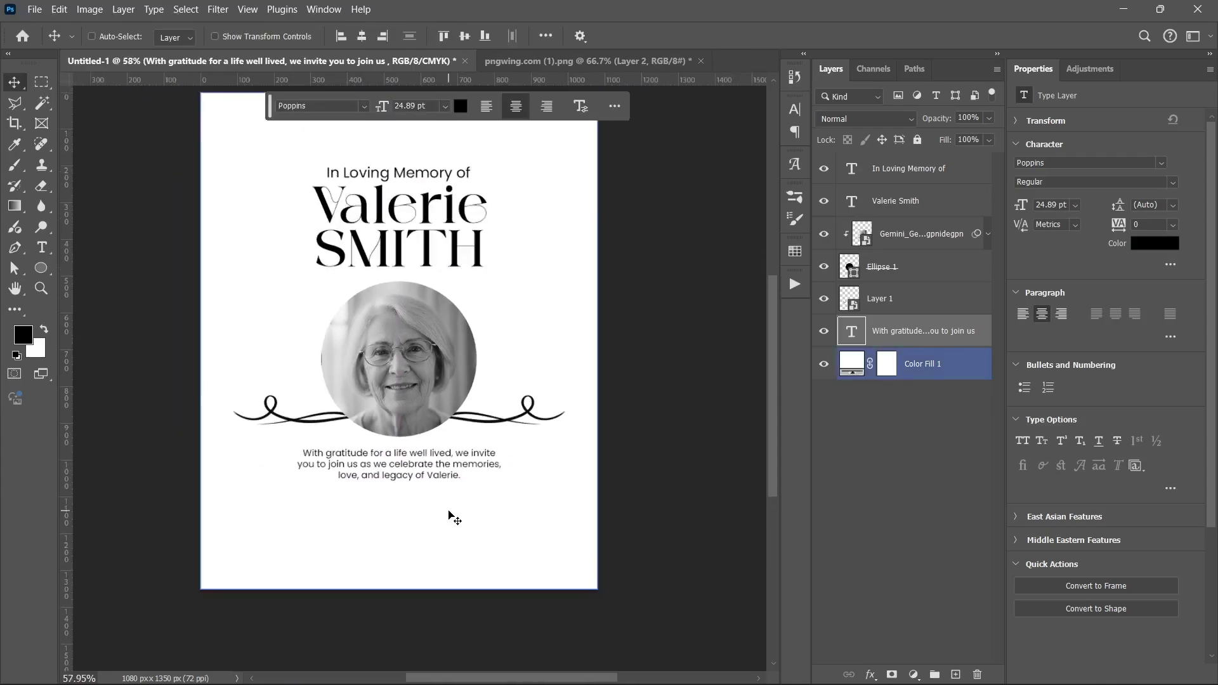
Copy "July 17, 2026 | 09:00" from Burial Poster.txt in Notepad into a new text layer below the invitation text, above Color Fill 1.
{"action": "left_click", "coordinate": [645, 666]}
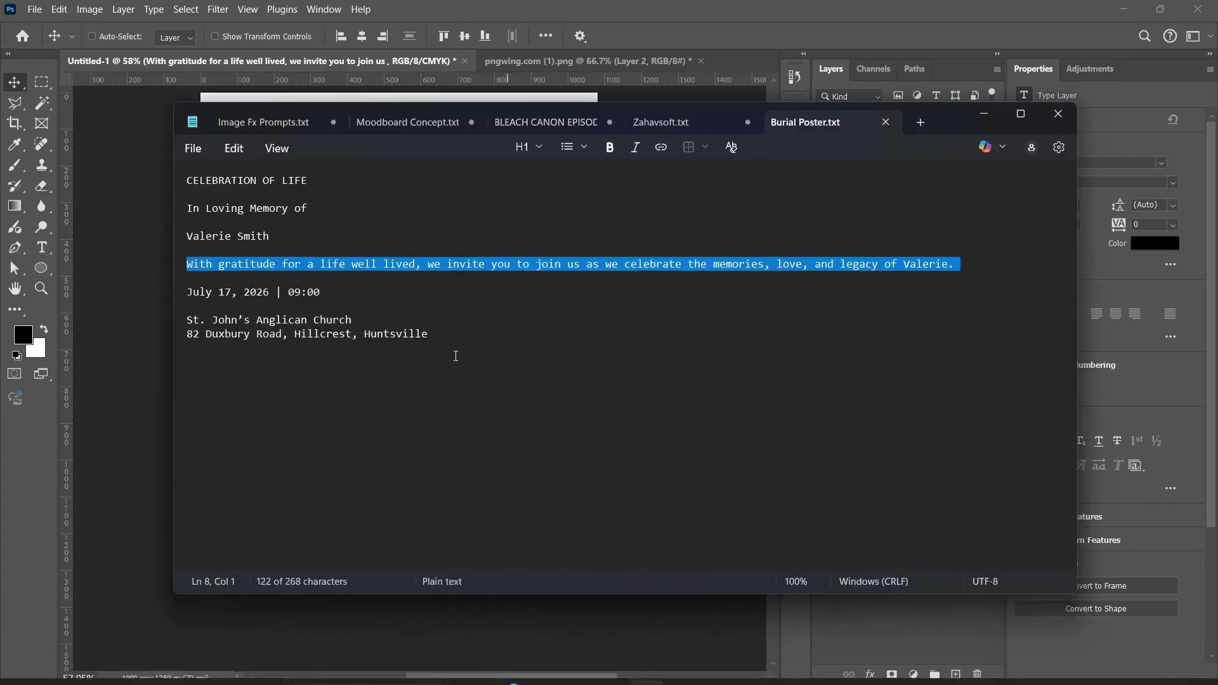
{"action": "triple_click", "coordinate": [307, 293]}
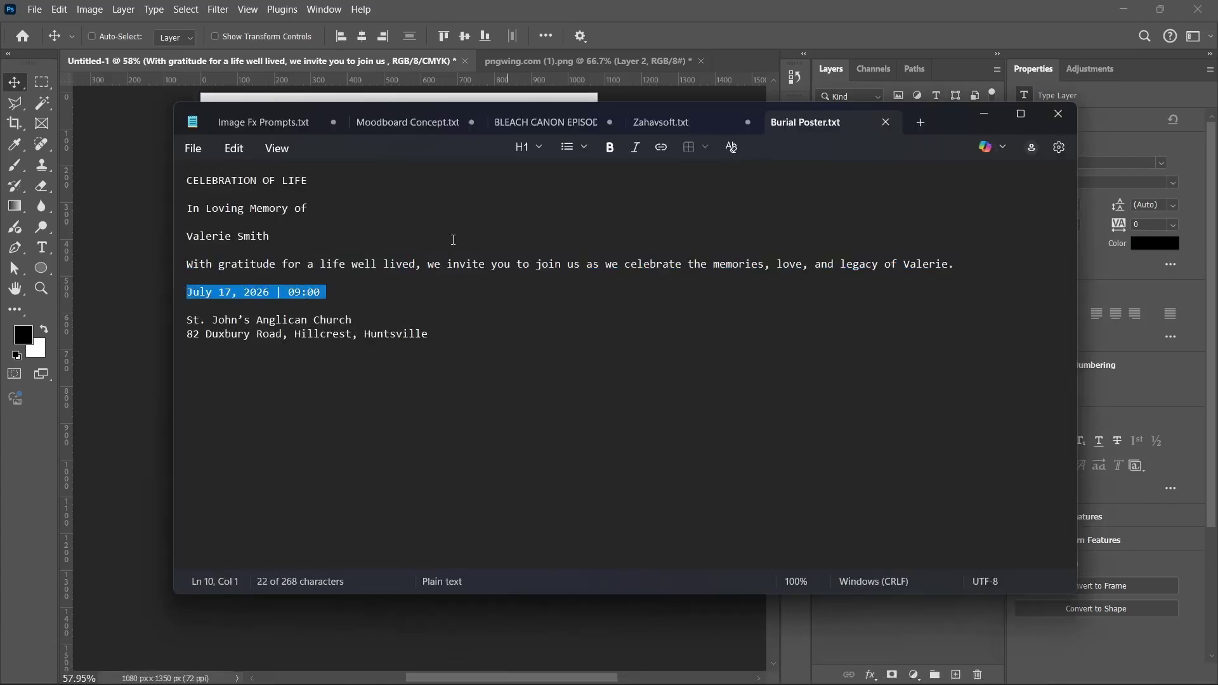
{"action": "left_click", "coordinate": [985, 115]}
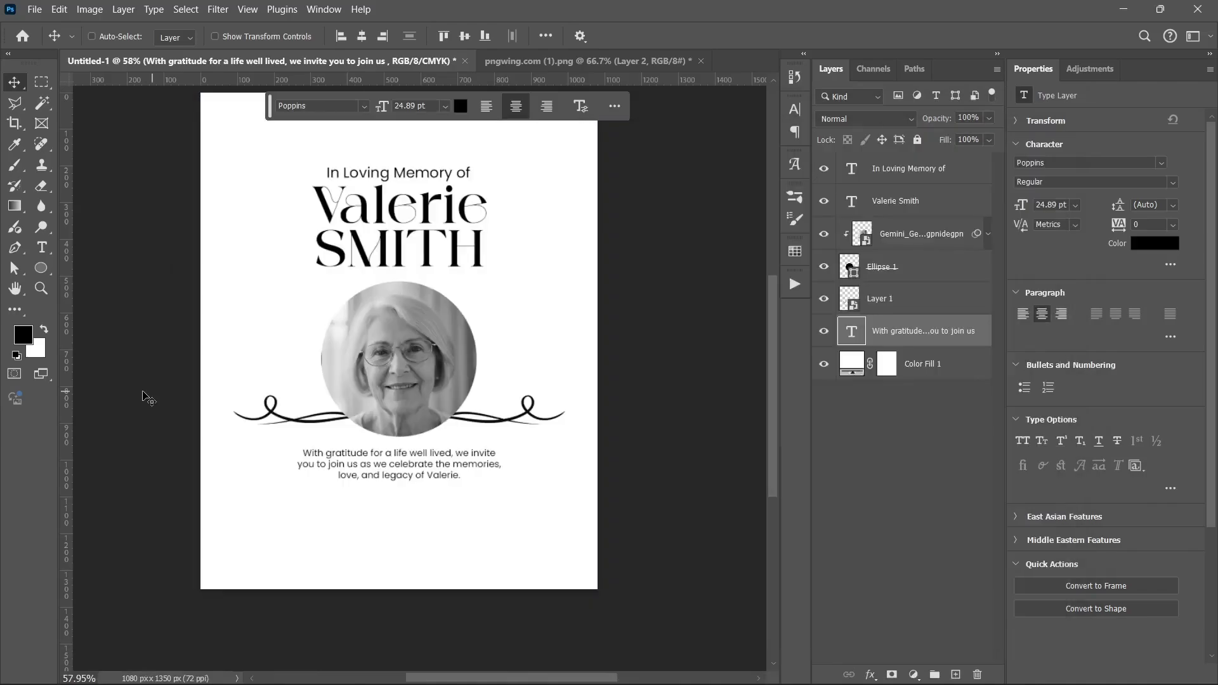
{"action": "left_click", "coordinate": [41, 248]}
{"action": "left_click", "coordinate": [968, 368]}
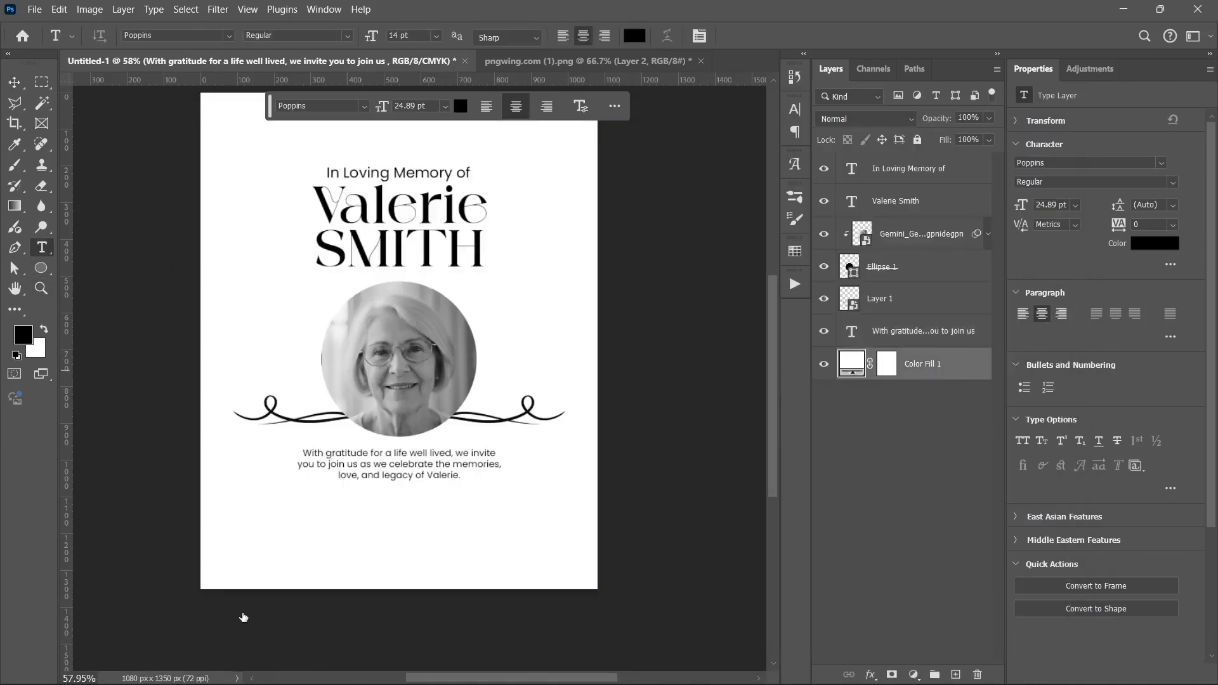
{"action": "left_click", "coordinate": [281, 532]}
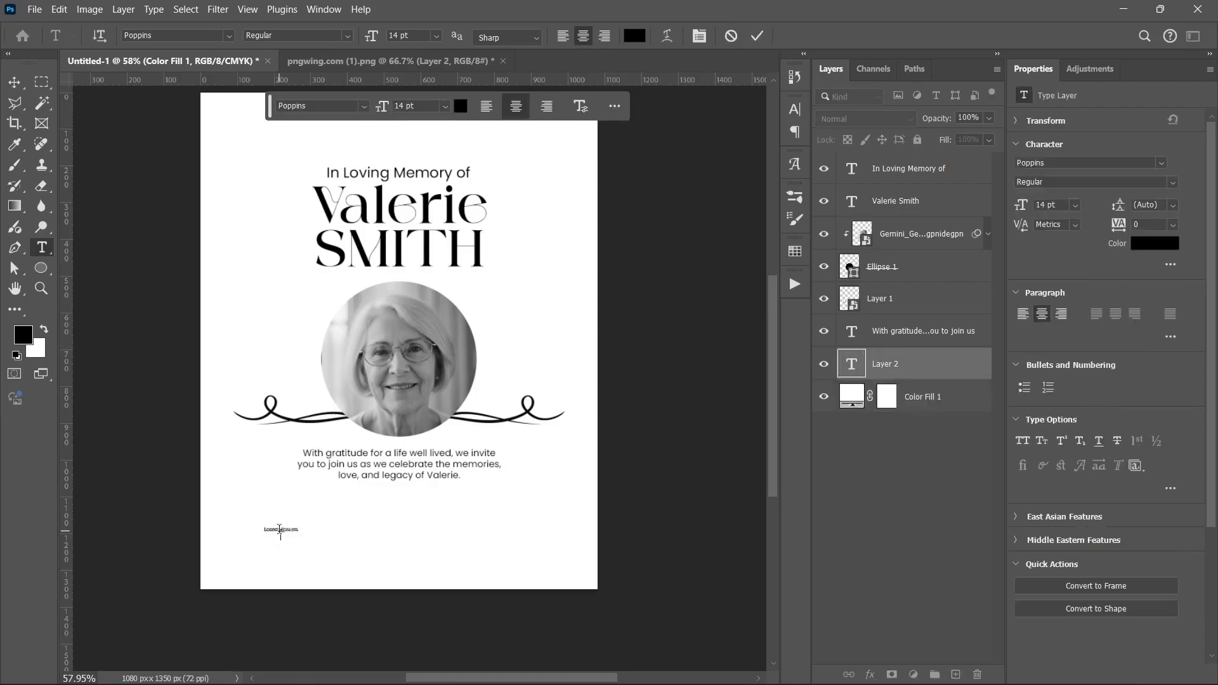
{"action": "key", "text": "ctrl+Return"}
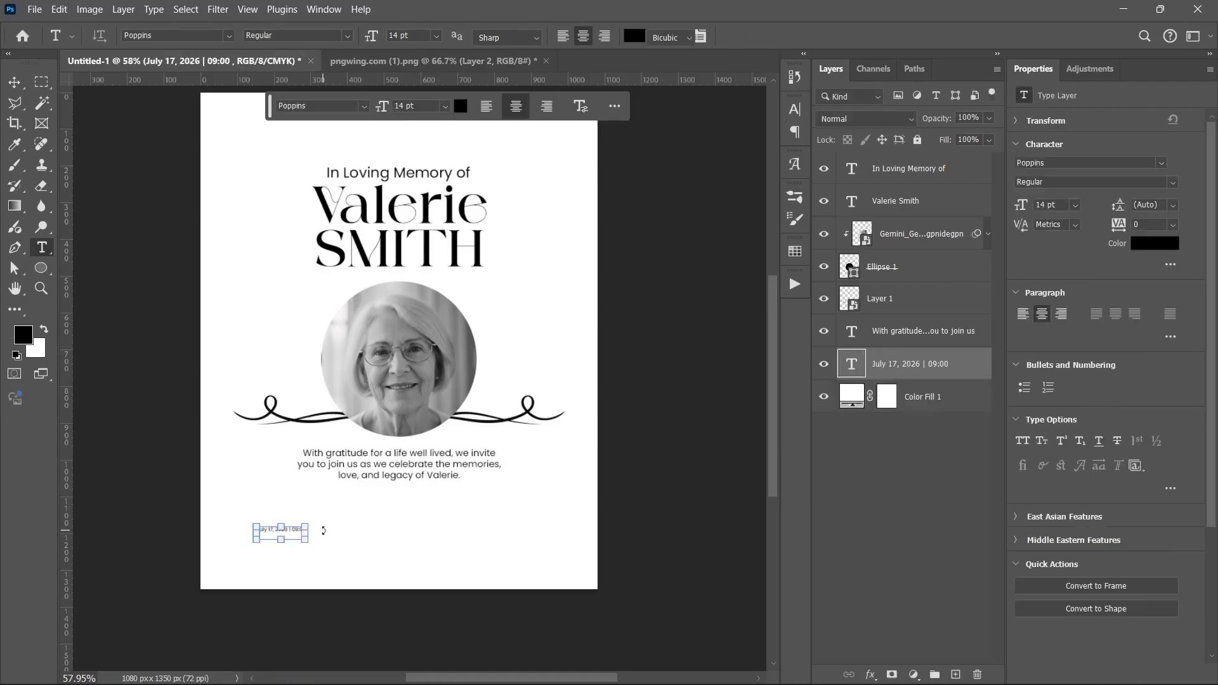
Scale the date and time text up to about 49.81 pt and center it horizontally on the canvas.
{"action": "key", "text": "ctrl+t"}
{"action": "left_click_drag", "start_coordinate": [307, 546], "coordinate": [442, 541]}
{"action": "key", "text": "Return"}
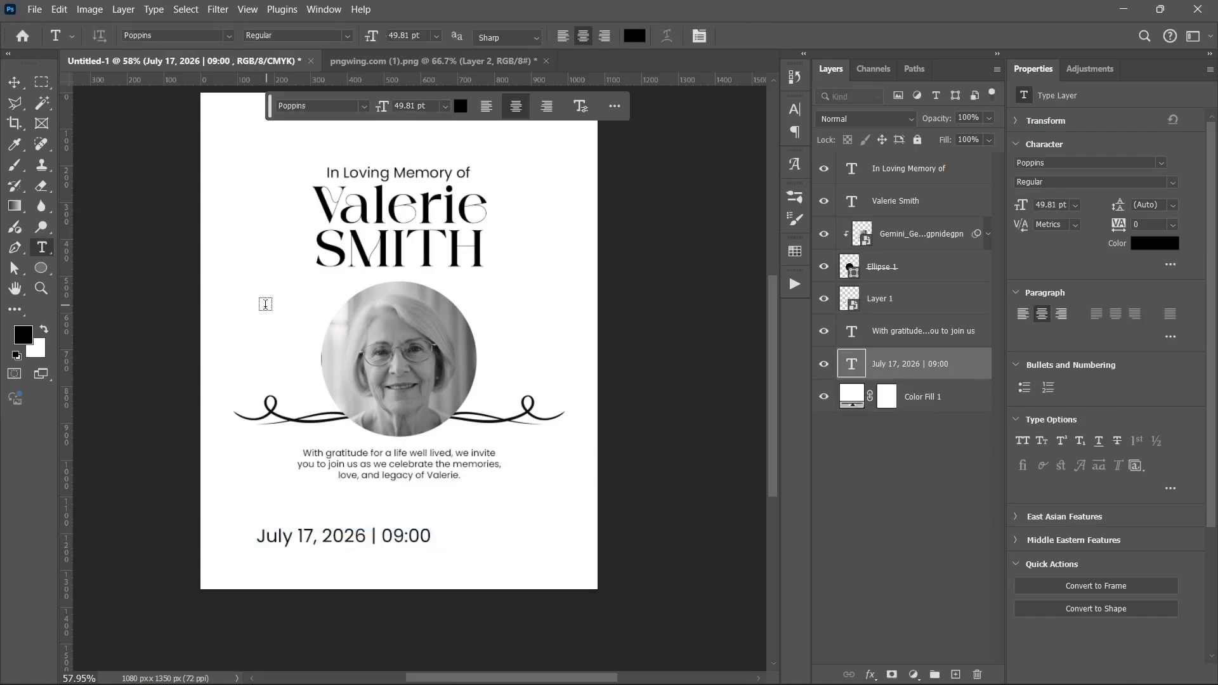
{"action": "key", "text": "v"}
{"action": "left_click", "coordinate": [362, 37]}
Remove the trailing blank at the end of the date and time text and nudge it up toward the invitation text.
{"action": "double_click", "coordinate": [421, 535]}
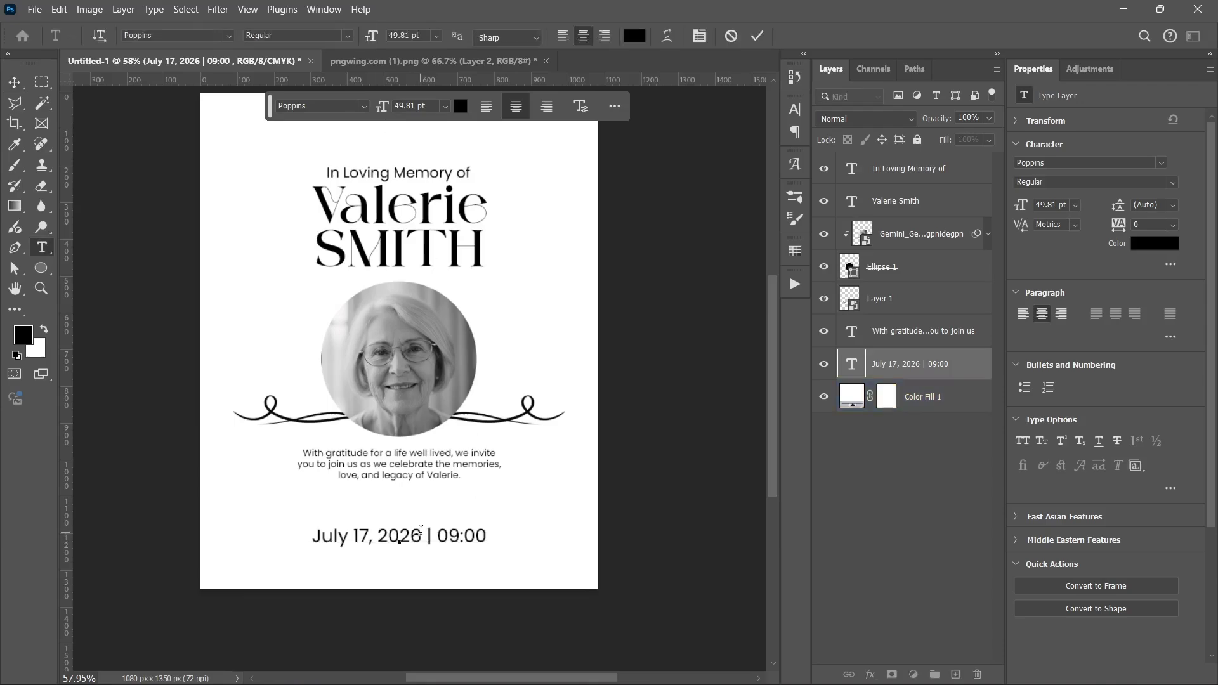
{"action": "key", "text": "ctrl+Return"}
{"action": "key", "text": "v"}
{"action": "key", "text": "shift+Up"}
{"action": "key", "text": "shift+Up"}
{"action": "key", "text": "shift+Up"}
{"action": "key", "text": "shift+Up"}
{"action": "key", "text": "shift+Up"}
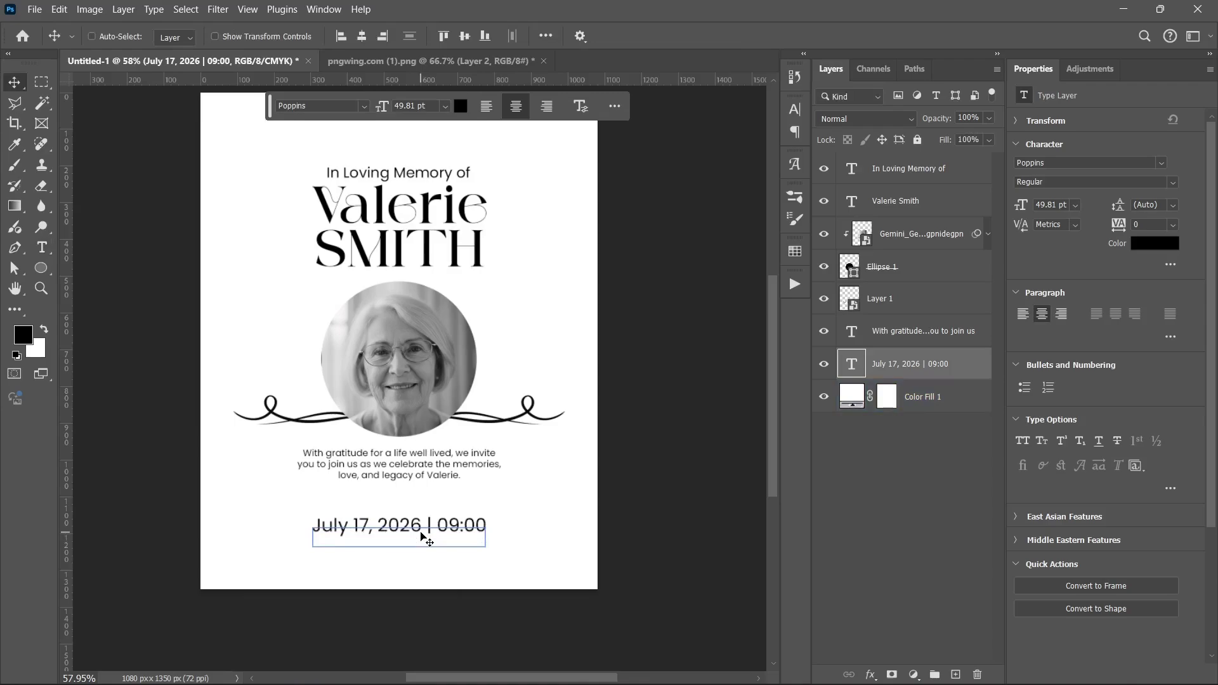
Raise the date and time text closer to the invitation text and place a duplicate of it directly below.
{"action": "key", "text": "shift+Up"}
{"action": "key", "text": "shift+Up"}
{"action": "left_click_drag", "start_coordinate": [424, 521], "coordinate": [424, 558]}
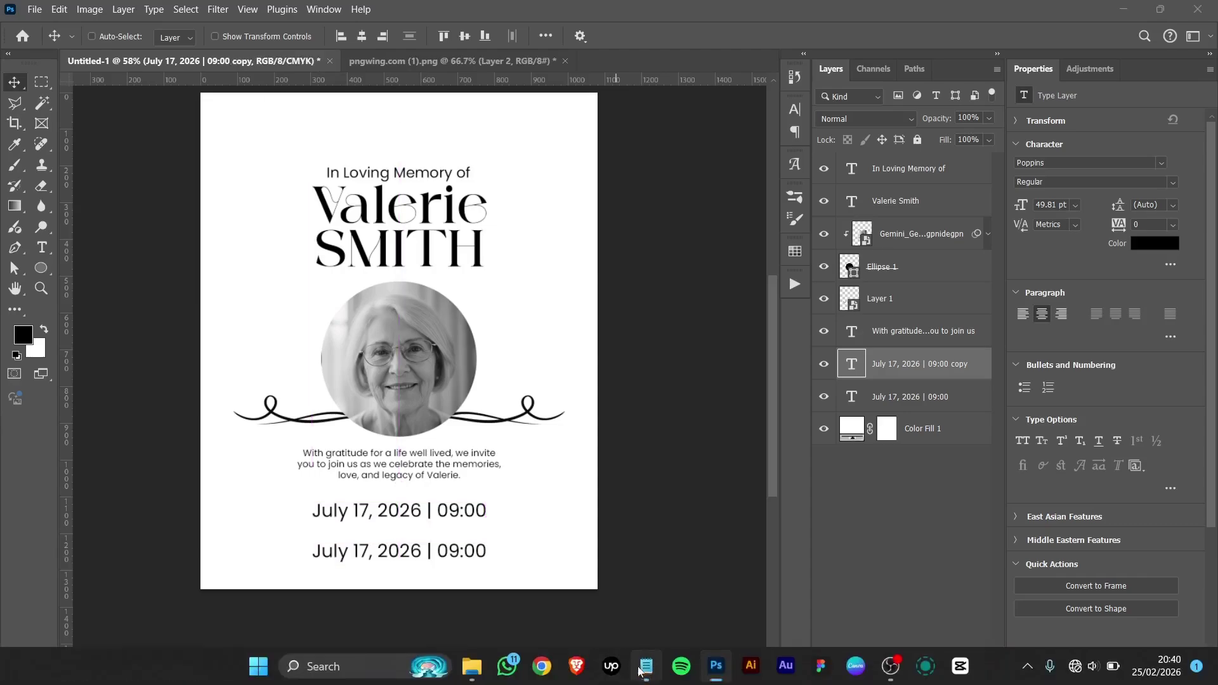
Copy the church name and address lines from Burial Poster.txt in Notepad and replace the duplicated date text with them in Photoshop.
{"action": "left_click", "coordinate": [641, 671]}
{"action": "left_click_drag", "start_coordinate": [428, 334], "coordinate": [132, 322]}
{"action": "key", "text": "ctrl+c"}
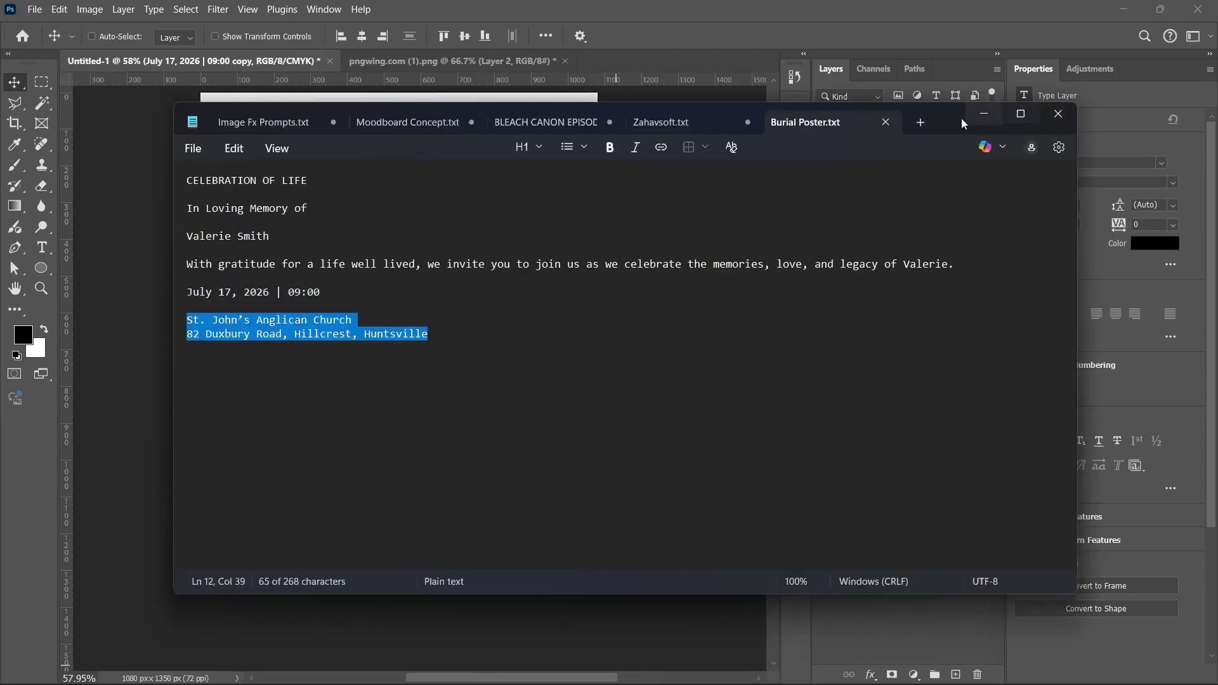
{"action": "left_click", "coordinate": [885, 122]}
{"action": "left_click", "coordinate": [1058, 113]}
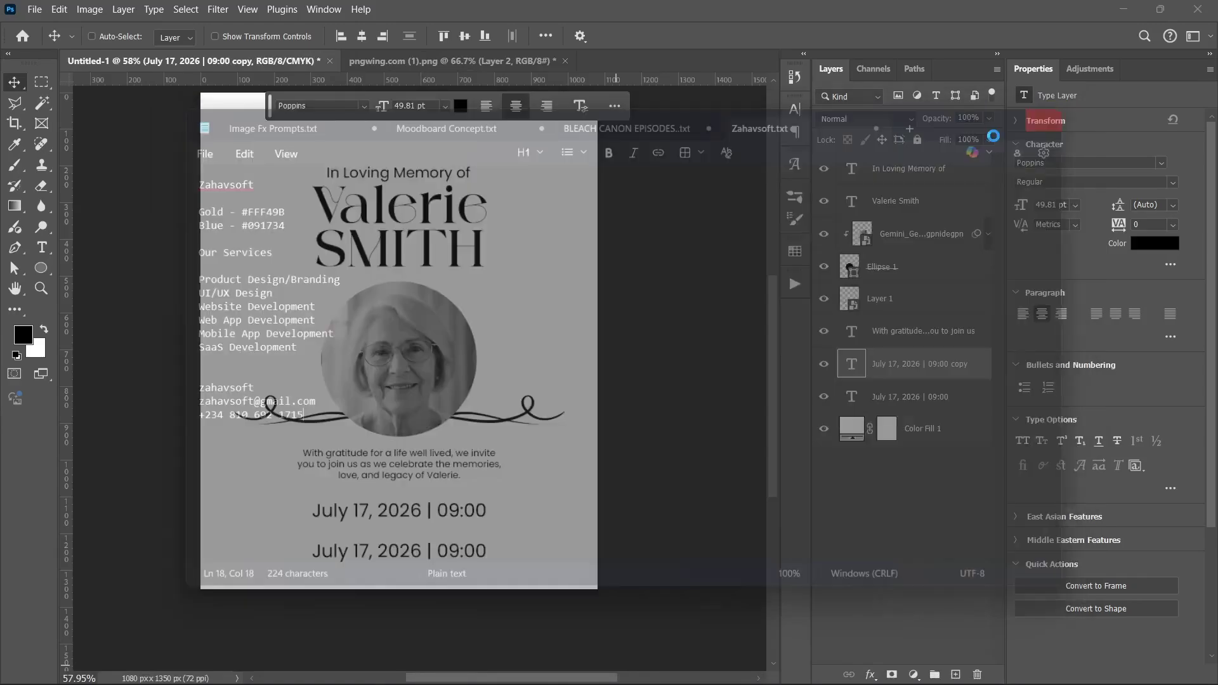
{"action": "double_click", "coordinate": [379, 553]}
{"action": "key", "text": "ctrl+a"}
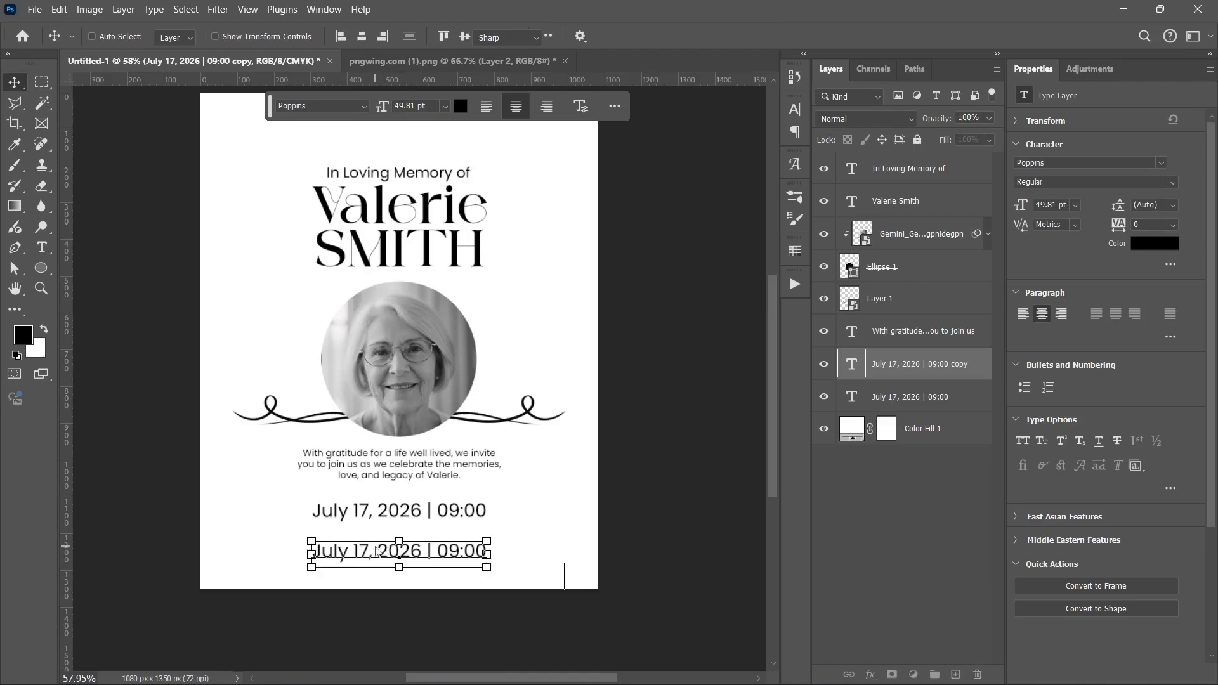
{"action": "key", "text": "ctrl+v"}
Try tightening the address line's leading to 20 pt and removing that line from the venue text.
{"action": "triple_click", "coordinate": [368, 569]}
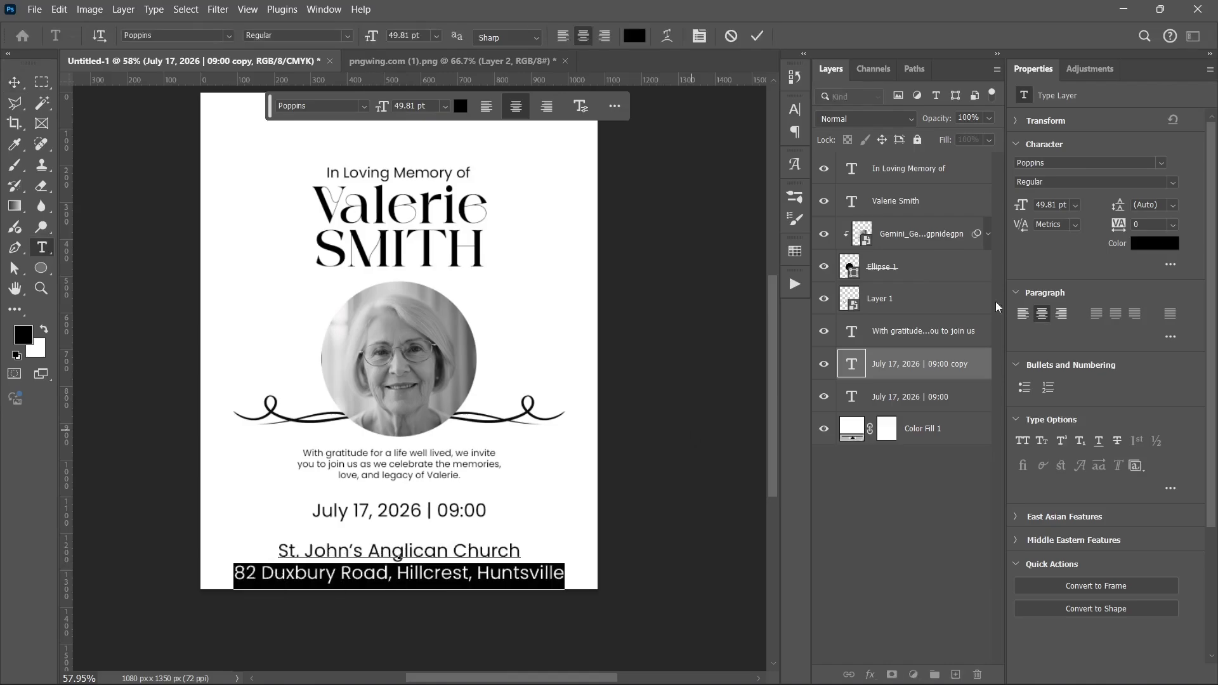
{"action": "left_click_drag", "start_coordinate": [1119, 209], "coordinate": [1111, 215]}
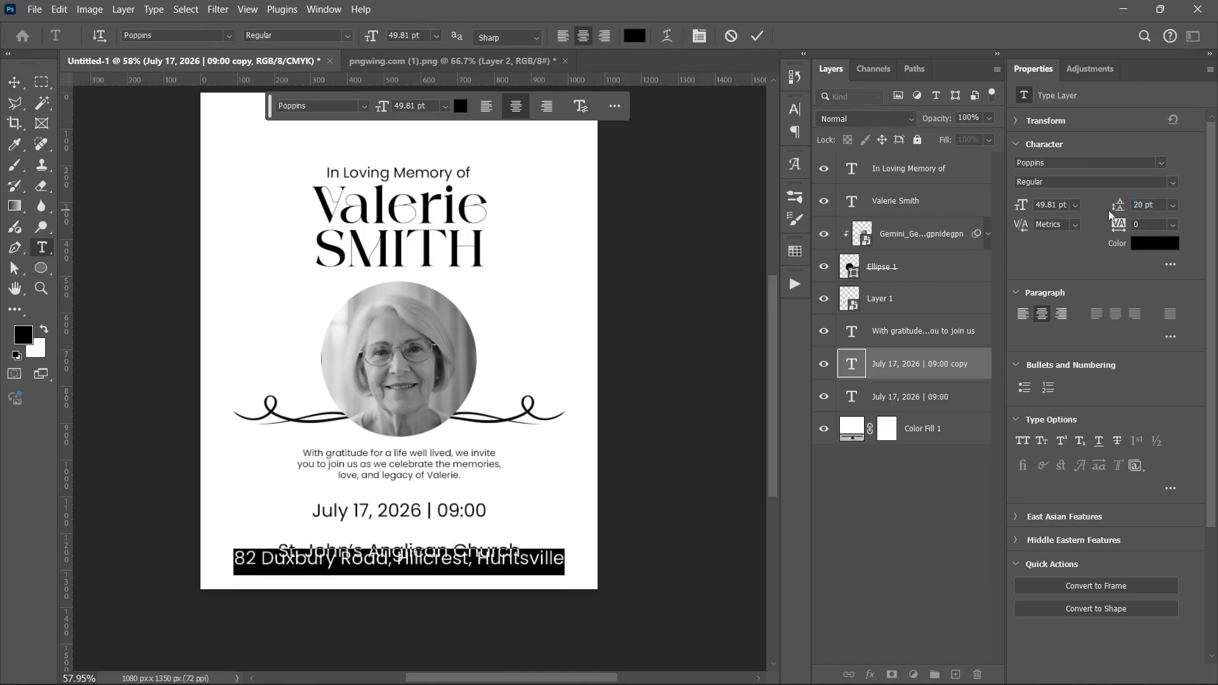
{"action": "key", "text": "BackSpace"}
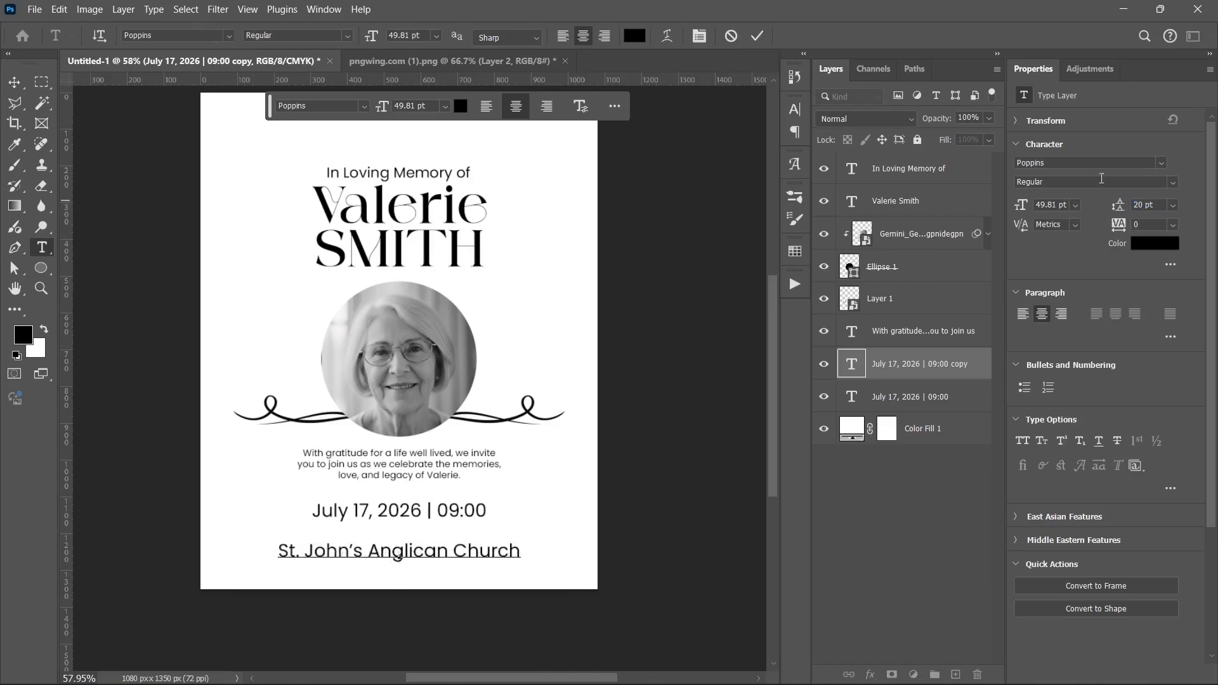
{"action": "left_click", "coordinate": [757, 35]}
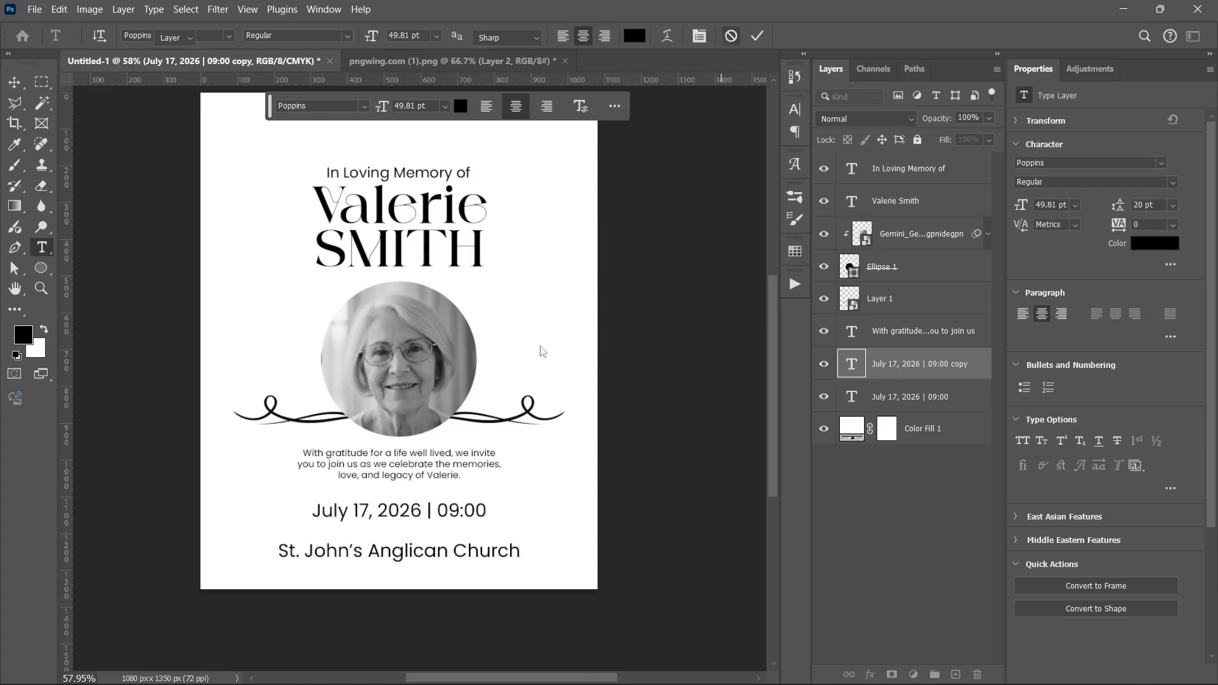
{"action": "key", "text": "ctrl+z"}
{"action": "key", "text": "v"}
{"action": "double_click", "coordinate": [398, 546]}
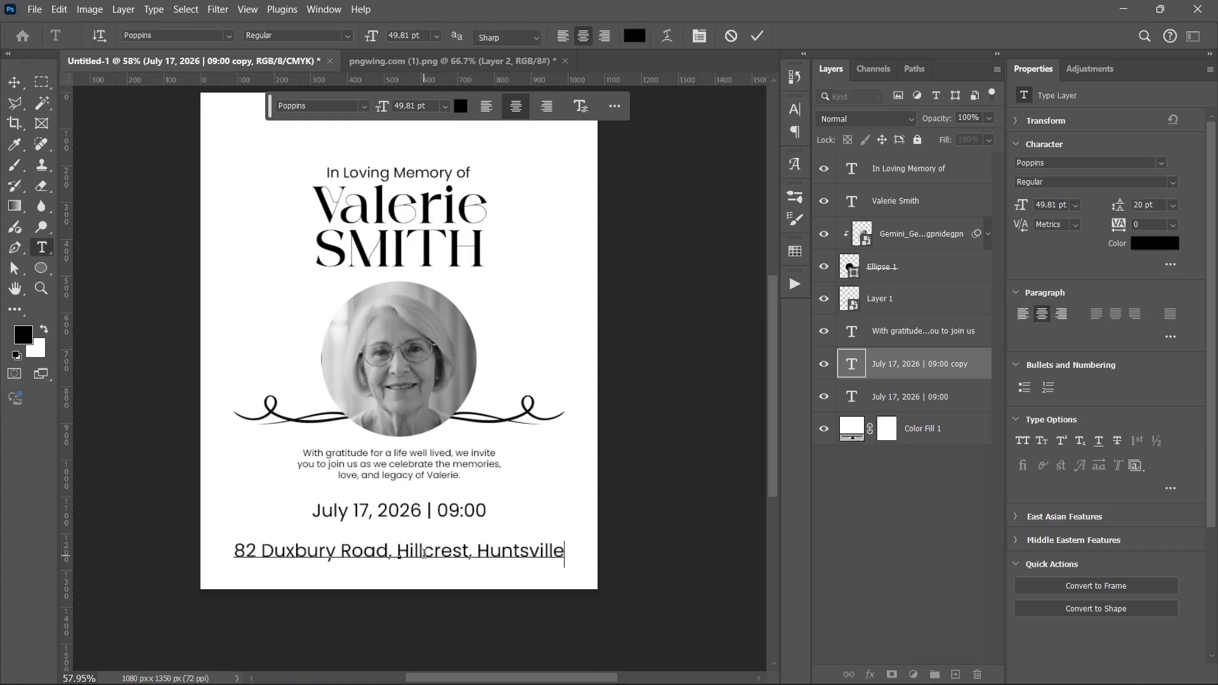
Reopen Burial Poster.txt from the Burial Poster folder, copy the church name and address lines again, and replace the venue text with them.
{"action": "triple_click", "coordinate": [445, 559]}
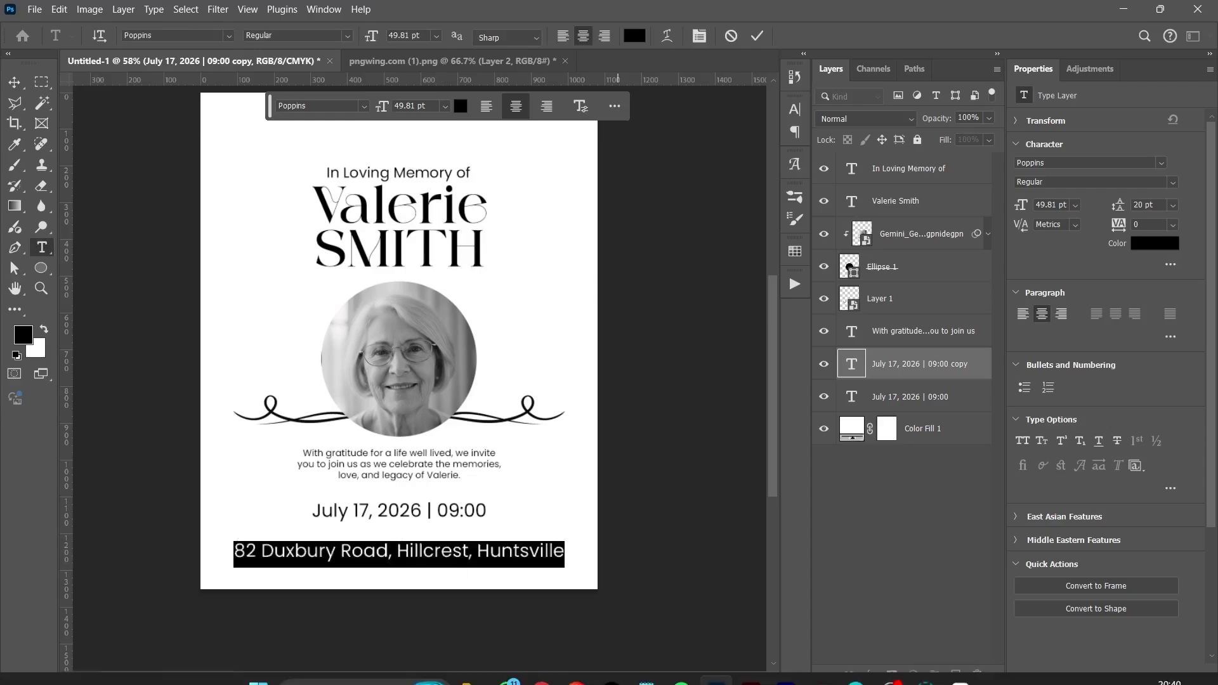
{"action": "left_click", "coordinate": [647, 666]}
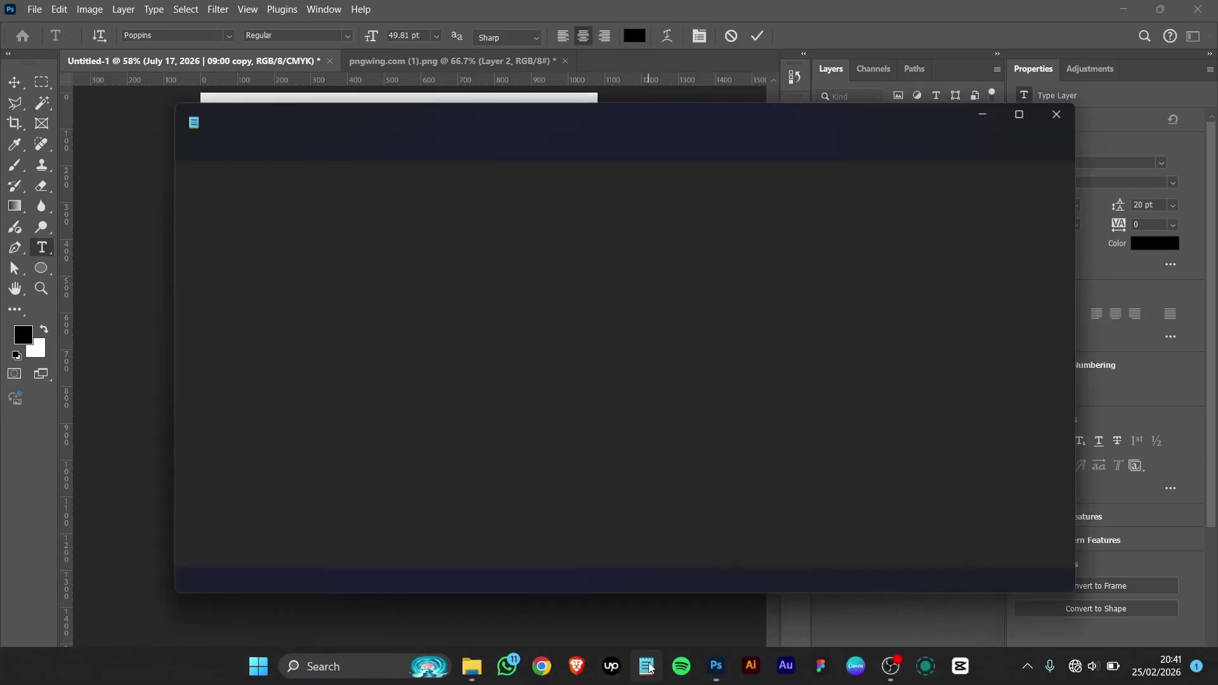
{"action": "left_click", "coordinate": [1057, 114]}
{"action": "left_click", "coordinate": [471, 664]}
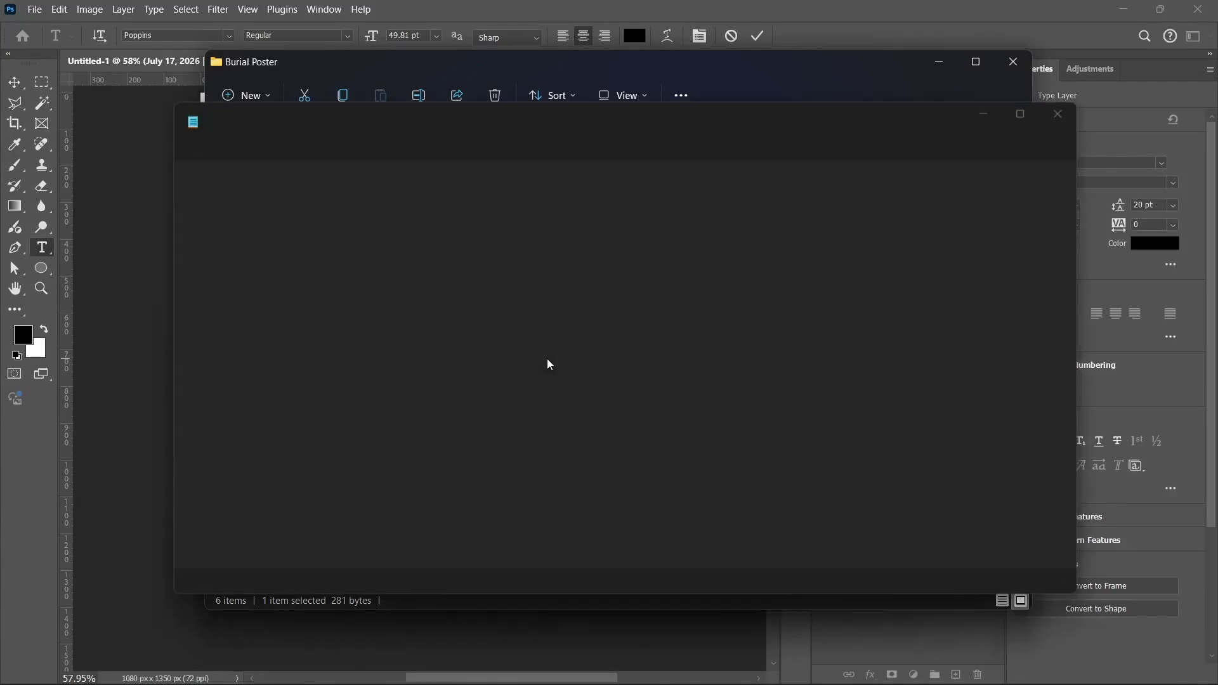
{"action": "left_click_drag", "start_coordinate": [450, 372], "coordinate": [122, 325]}
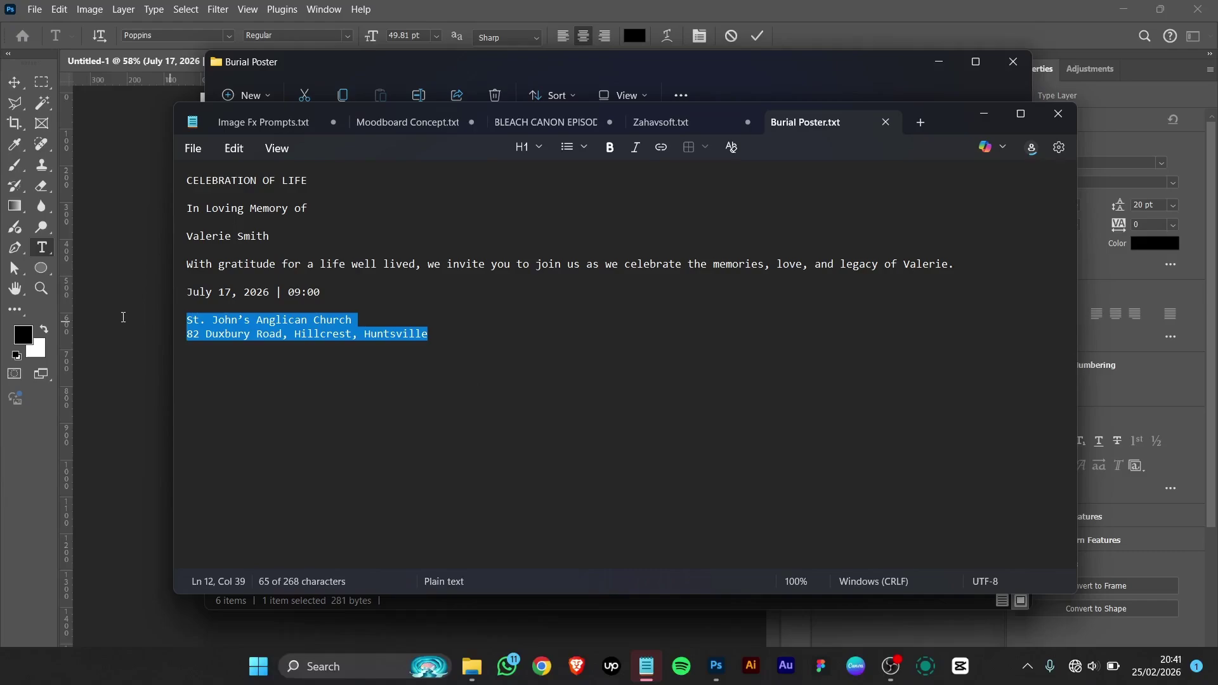
{"action": "left_click", "coordinate": [886, 124]}
{"action": "left_click", "coordinate": [1058, 113]}
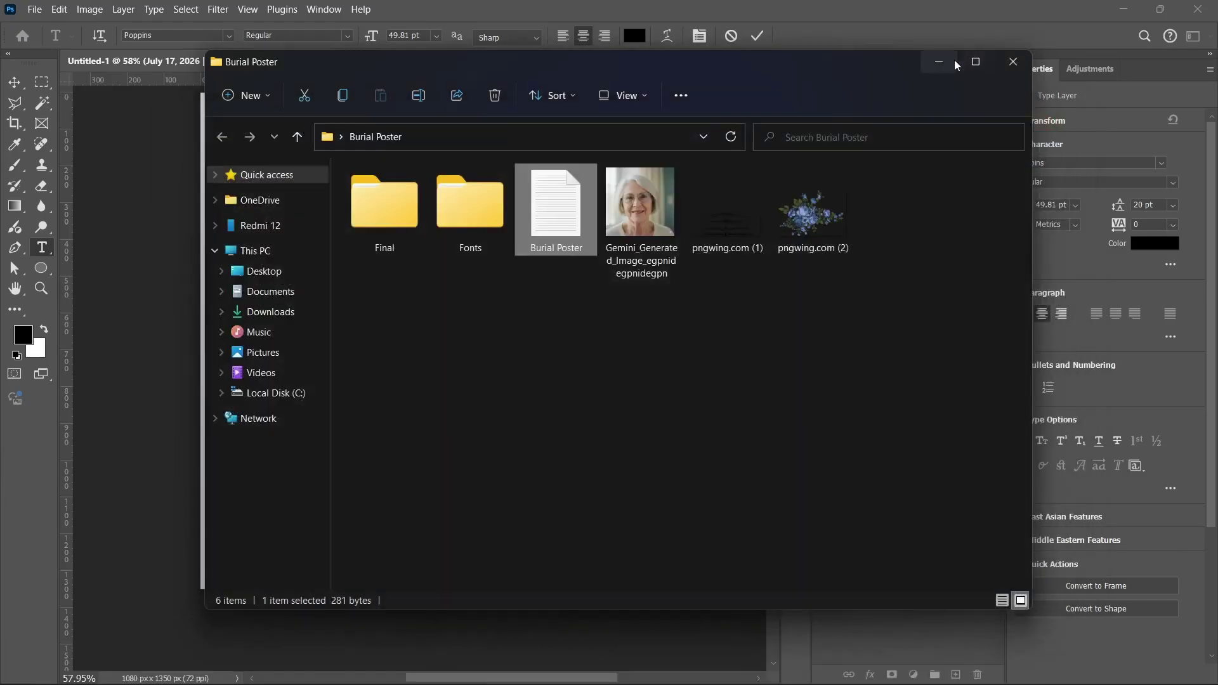
{"action": "left_click", "coordinate": [925, 58]}
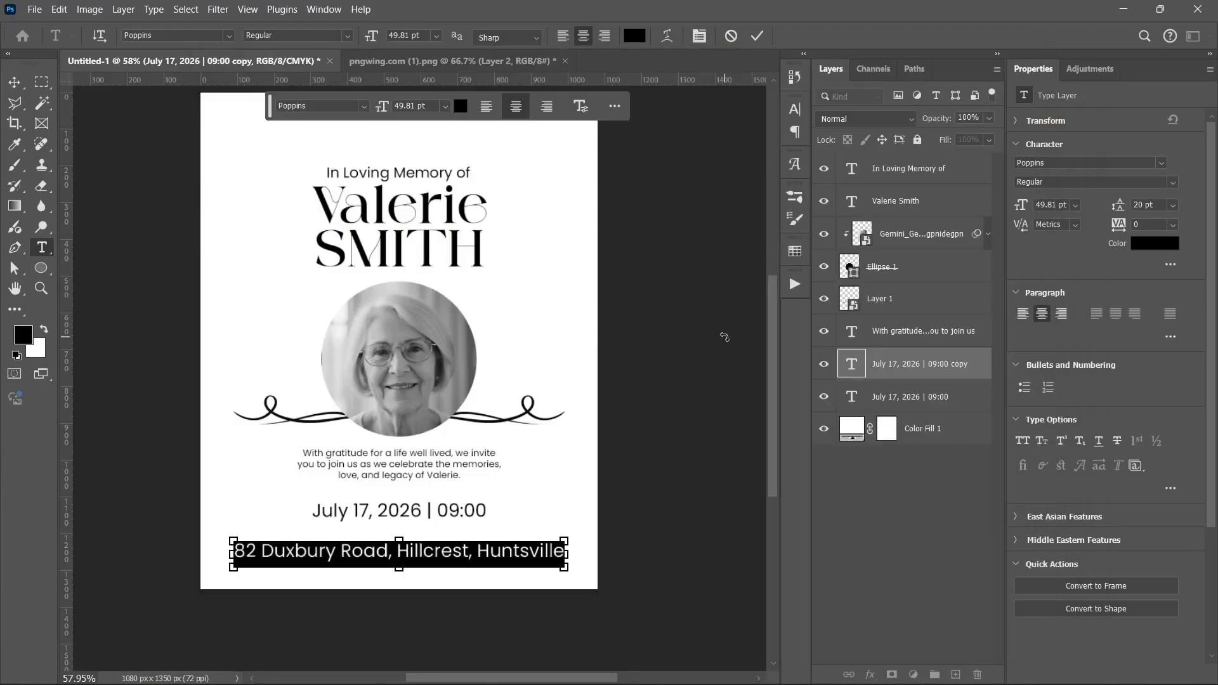
{"action": "key", "text": "ctrl+v"}
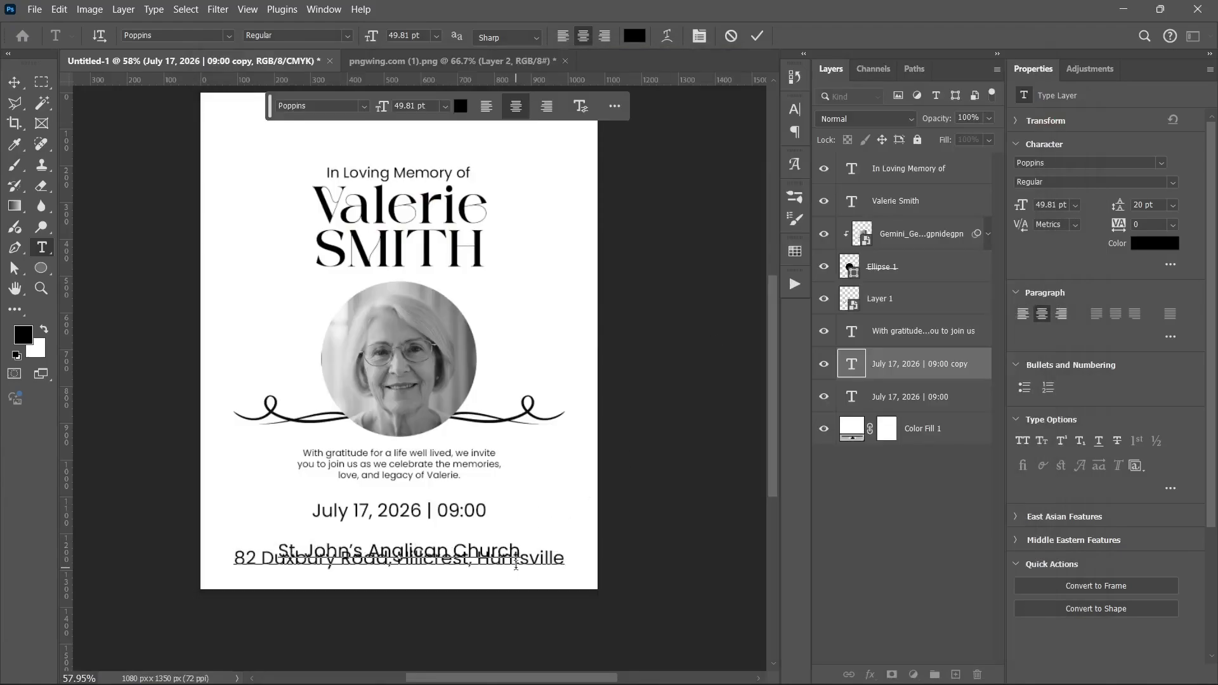
{"action": "key", "text": "ctrl+Return"}
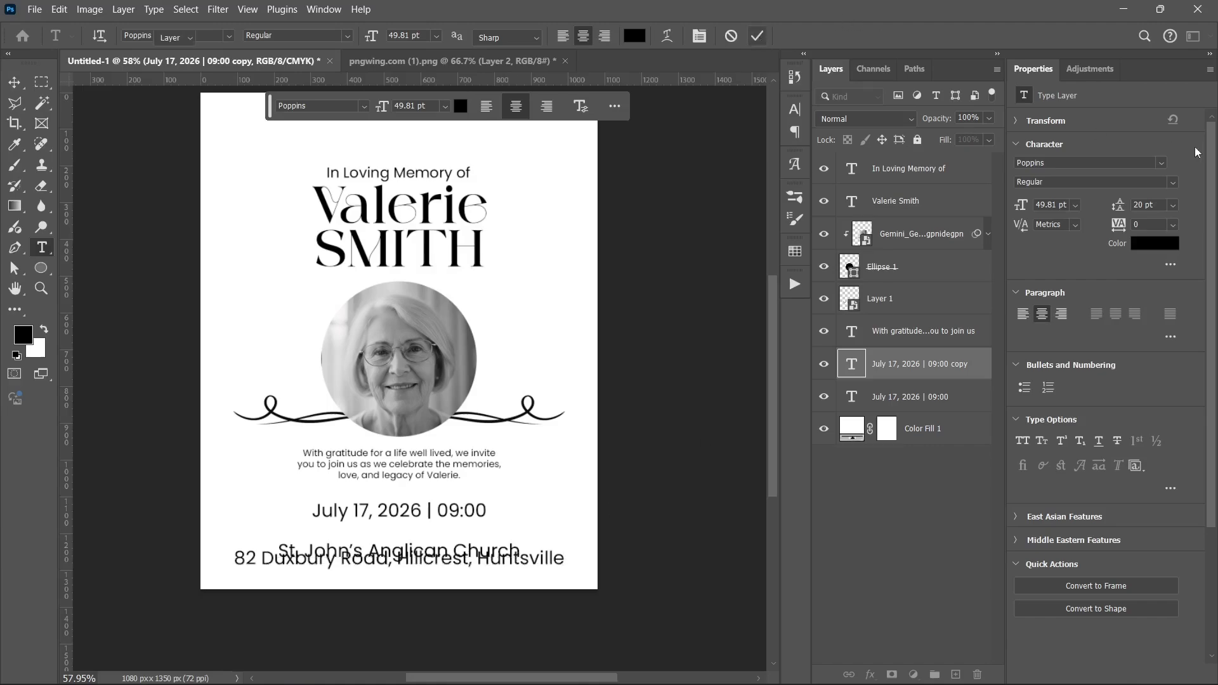
Set the venue text's leading to Auto.
{"action": "key", "text": "v"}
{"action": "left_click", "coordinate": [1173, 205]}
{"action": "left_click", "coordinate": [1156, 219]}
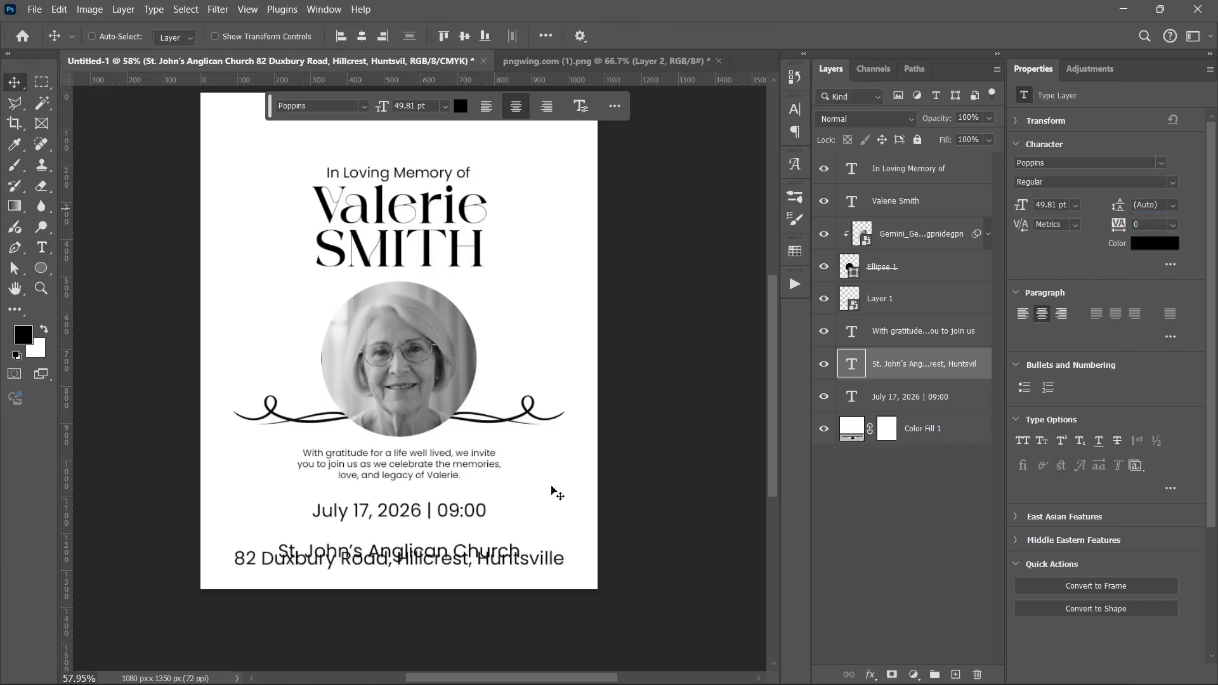
{"action": "double_click", "coordinate": [482, 580]}
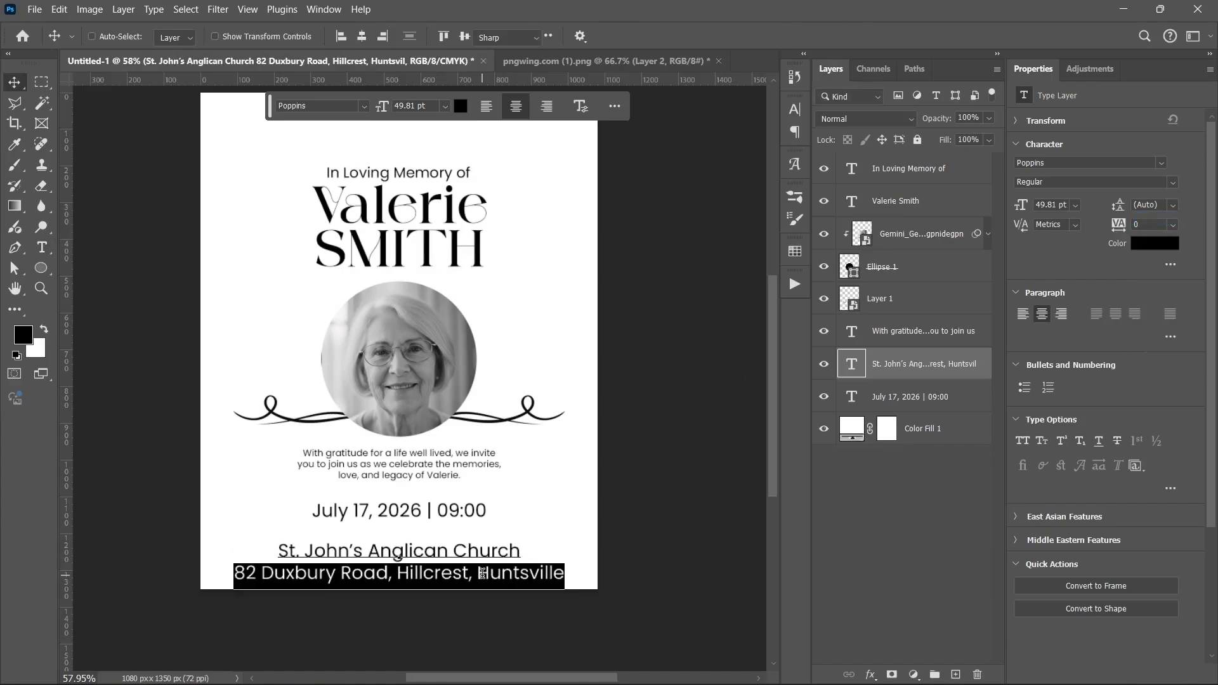
{"action": "left_click_drag", "start_coordinate": [1023, 211], "coordinate": [994, 186]}
{"action": "key", "text": "Escape"}
{"action": "left_click", "coordinate": [416, 574]}
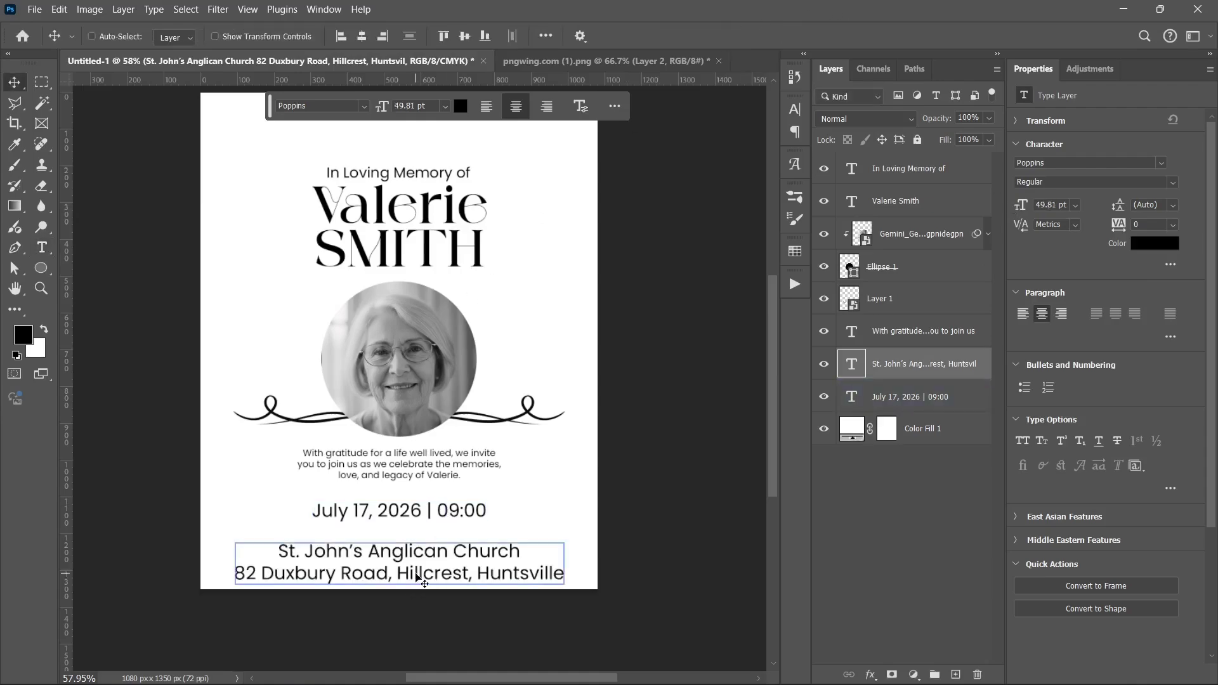
Set the font size of the address line under the church name to 35 pt and commit the text edit.
{"action": "double_click", "coordinate": [415, 573]}
{"action": "double_click", "coordinate": [415, 573]}
{"action": "left_click", "coordinate": [415, 572]}
{"action": "left_click", "coordinate": [415, 572]}
{"action": "triple_click", "coordinate": [416, 572]}
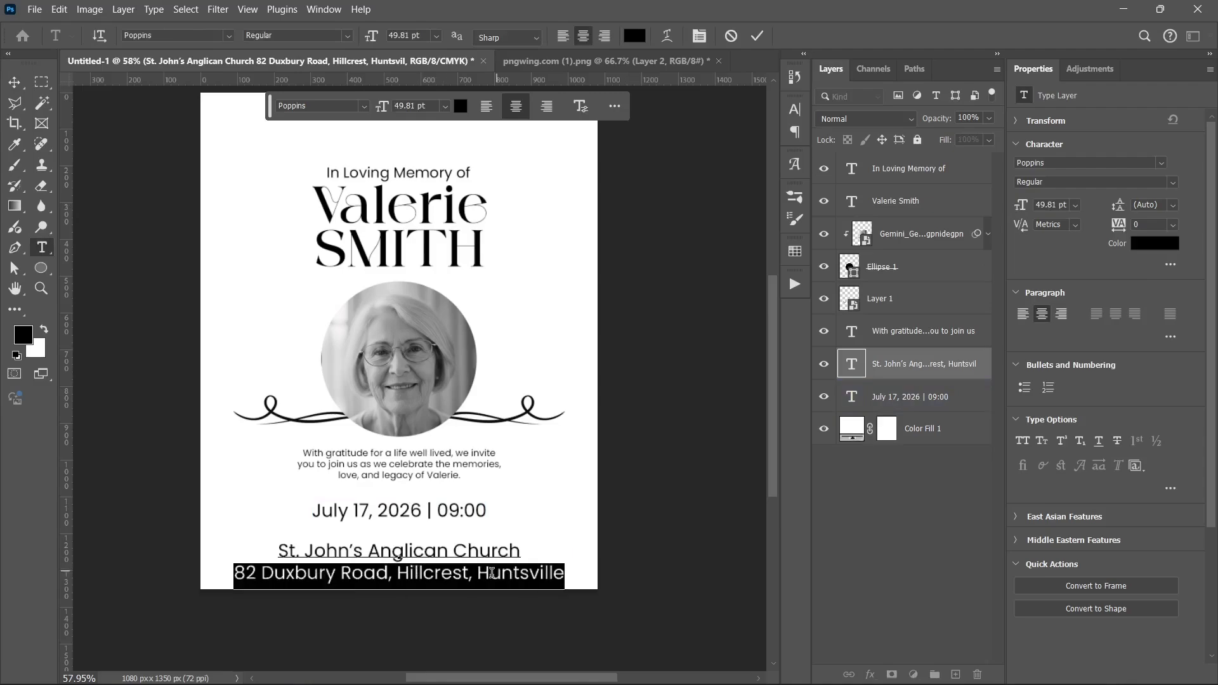
{"action": "left_click_drag", "start_coordinate": [1021, 204], "coordinate": [1026, 209]}
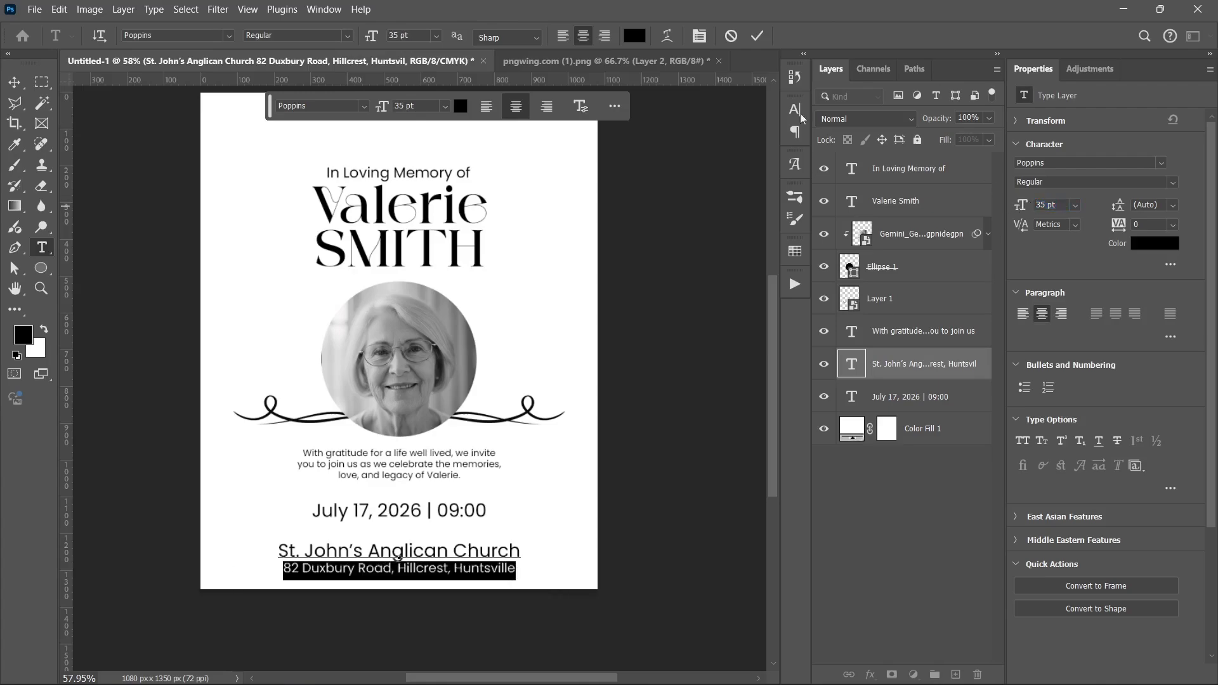
{"action": "left_click", "coordinate": [765, 39]}
{"action": "key", "text": "ctrl+Return"}
{"action": "key", "text": "v"}
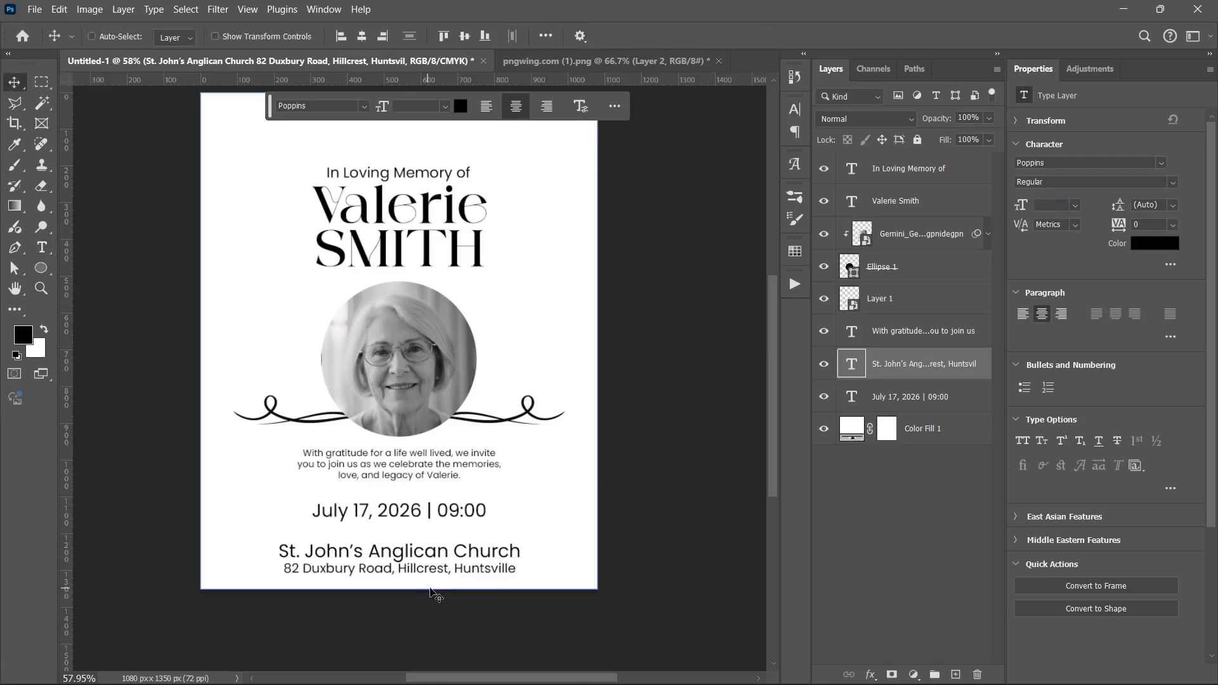
Nudge the two-line venue text up about 32 px, closer to the date and time text.
{"action": "key", "text": "shift+Up"}
{"action": "key", "text": "shift+Up"}
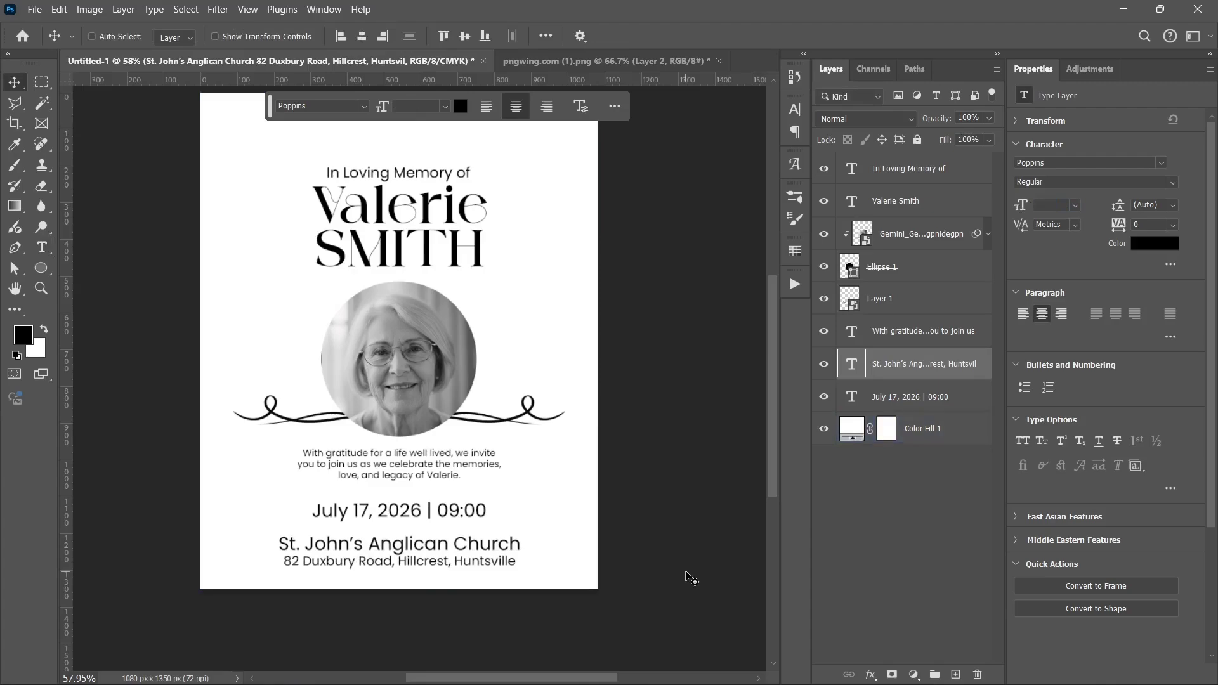
{"action": "key", "text": "Up"}
{"action": "key", "text": "Up"}
{"action": "key", "text": "Up"}
{"action": "key", "text": "Up"}
{"action": "key", "text": "Up"}
{"action": "key", "text": "Up"}
{"action": "key", "text": "Up"}
{"action": "key", "text": "Up"}
{"action": "key", "text": "Up"}
{"action": "key", "text": "Up"}
{"action": "key", "text": "Up"}
{"action": "key", "text": "Up"}
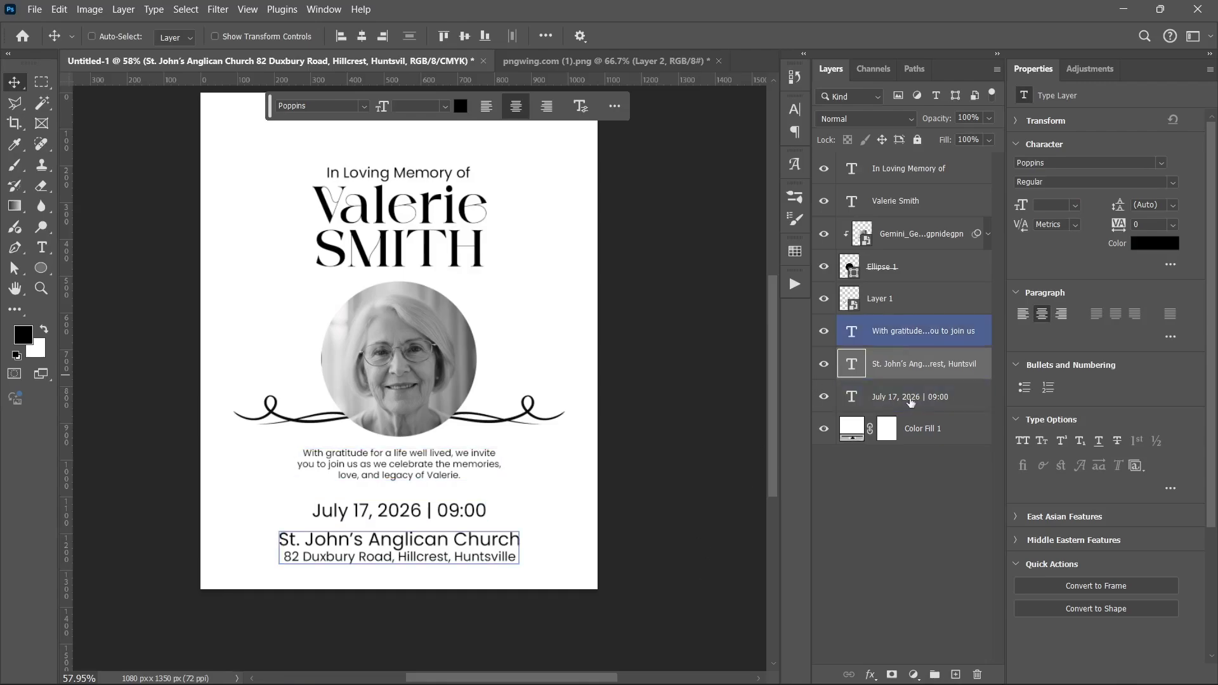
Move the date and time layer above the venue layer and nudge its text slightly up.
{"action": "left_click", "coordinate": [911, 406]}
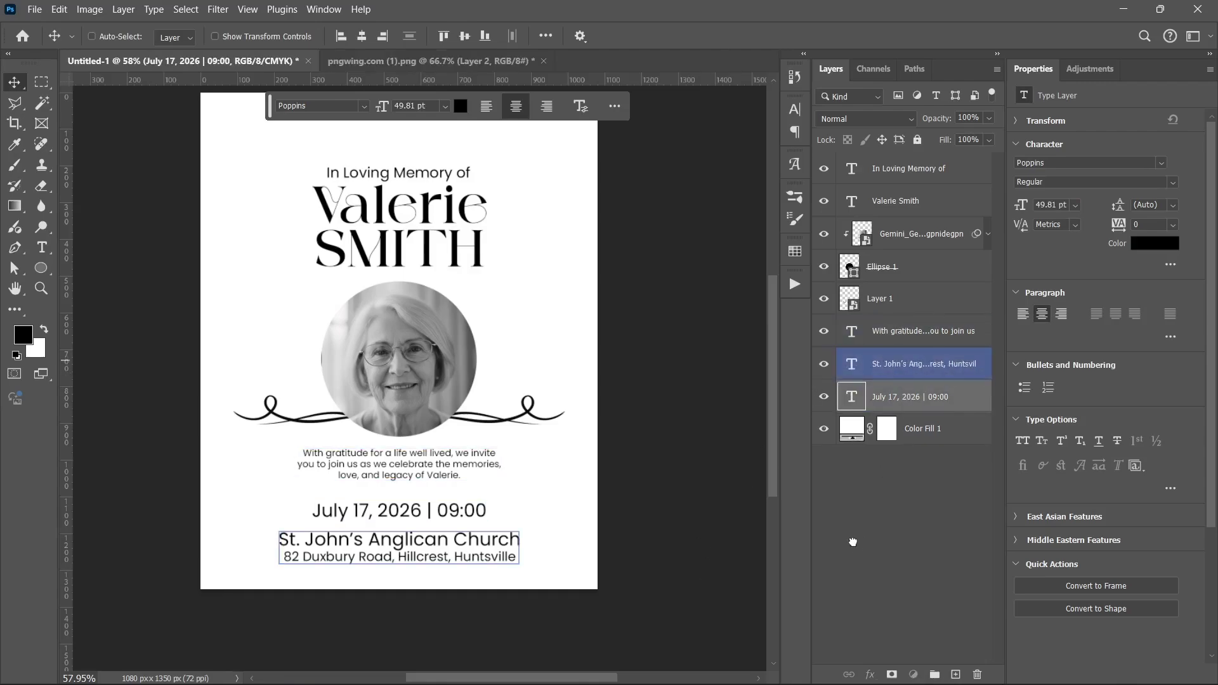
{"action": "key", "text": "ctrl+bracketright"}
{"action": "key", "text": "Up"}
{"action": "key", "text": "Up"}
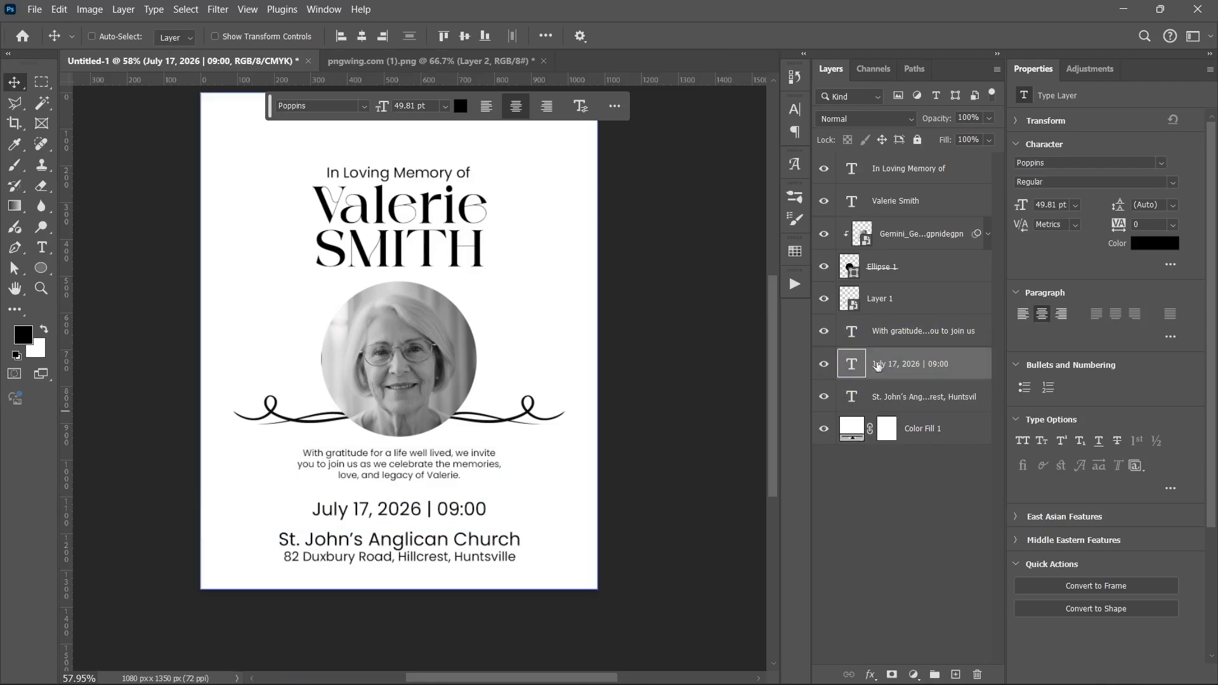
Scale the invitation text beneath the portrait up to about 27.14 pt.
{"action": "left_click", "coordinate": [899, 332]}
{"action": "key", "text": "ctrl+t"}
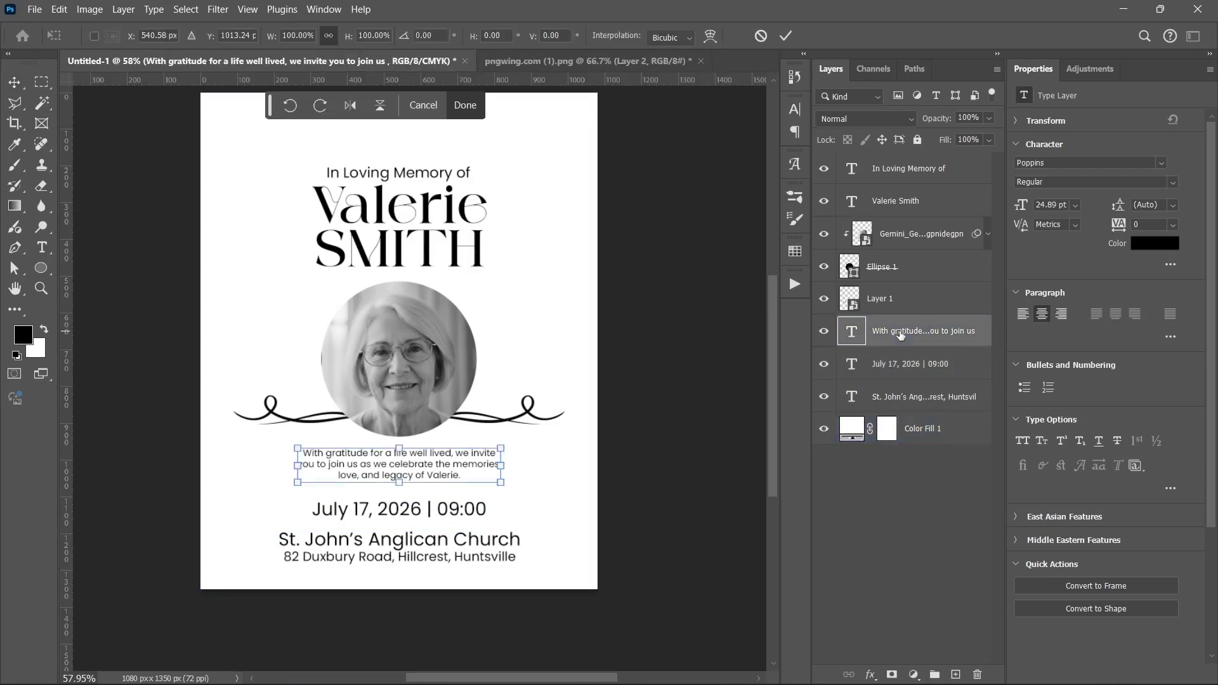
{"action": "left_click_drag", "start_coordinate": [394, 480], "coordinate": [399, 485]}
{"action": "left_click", "coordinate": [786, 36]}
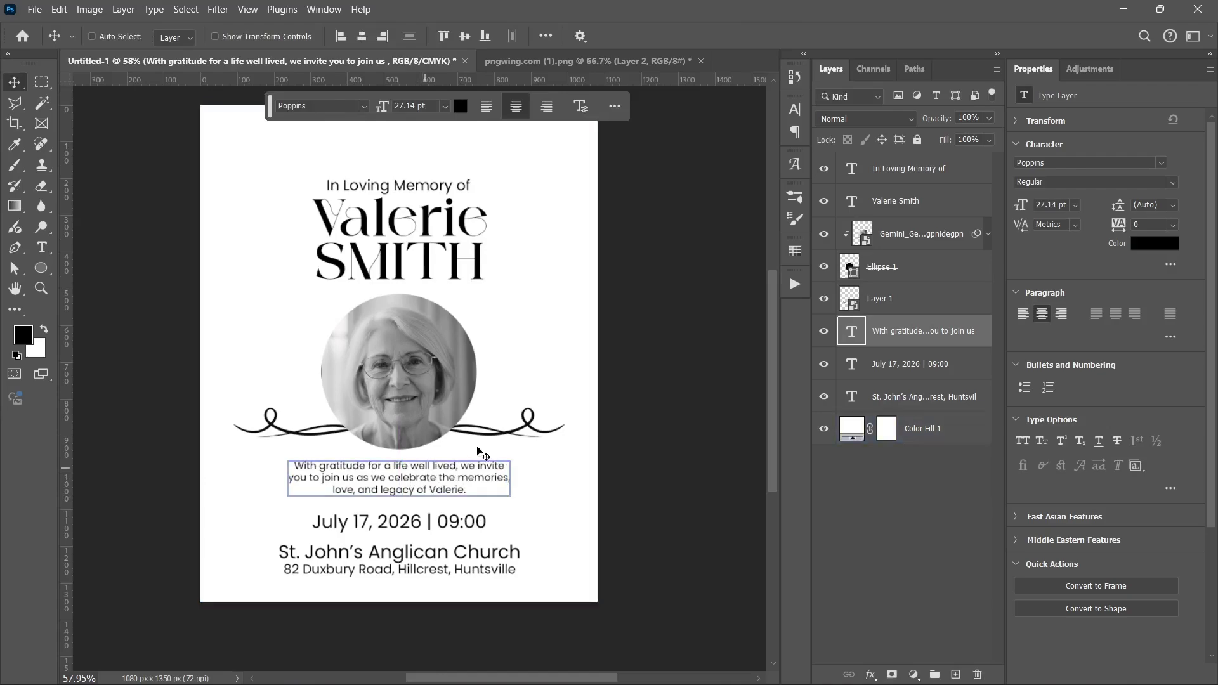
Place the blue flower image pngwing.com (2) above Color Fill 1, then scale, rotate and position it in the poster's lower-left corner.
{"action": "left_click", "coordinate": [914, 430]}
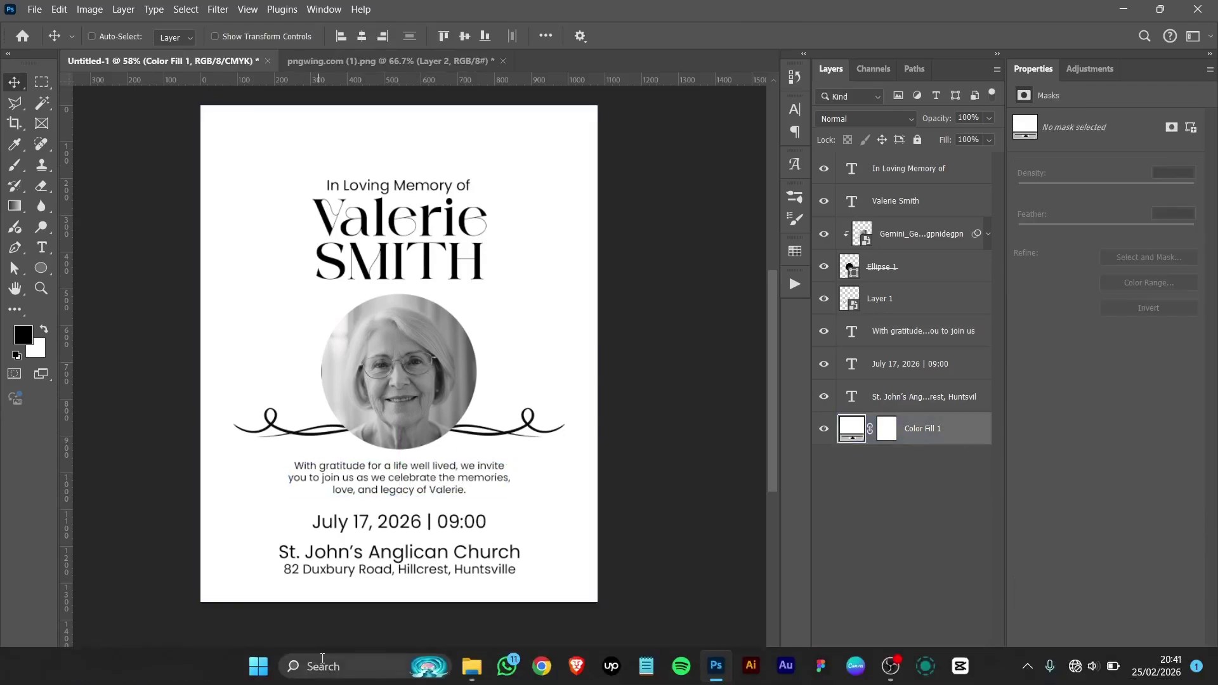
{"action": "left_click", "coordinate": [472, 666]}
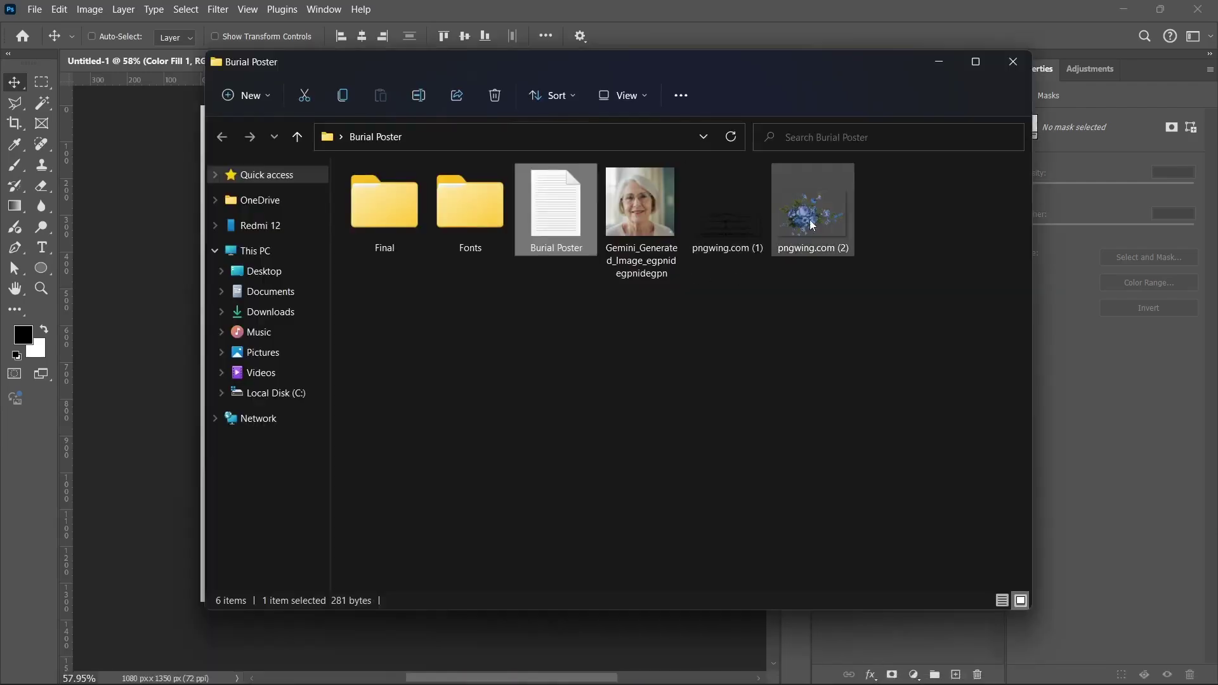
{"action": "left_click", "coordinate": [807, 232]}
{"action": "left_click_drag", "start_coordinate": [812, 232], "coordinate": [140, 413]}
{"action": "left_click_drag", "start_coordinate": [342, 428], "coordinate": [210, 586]}
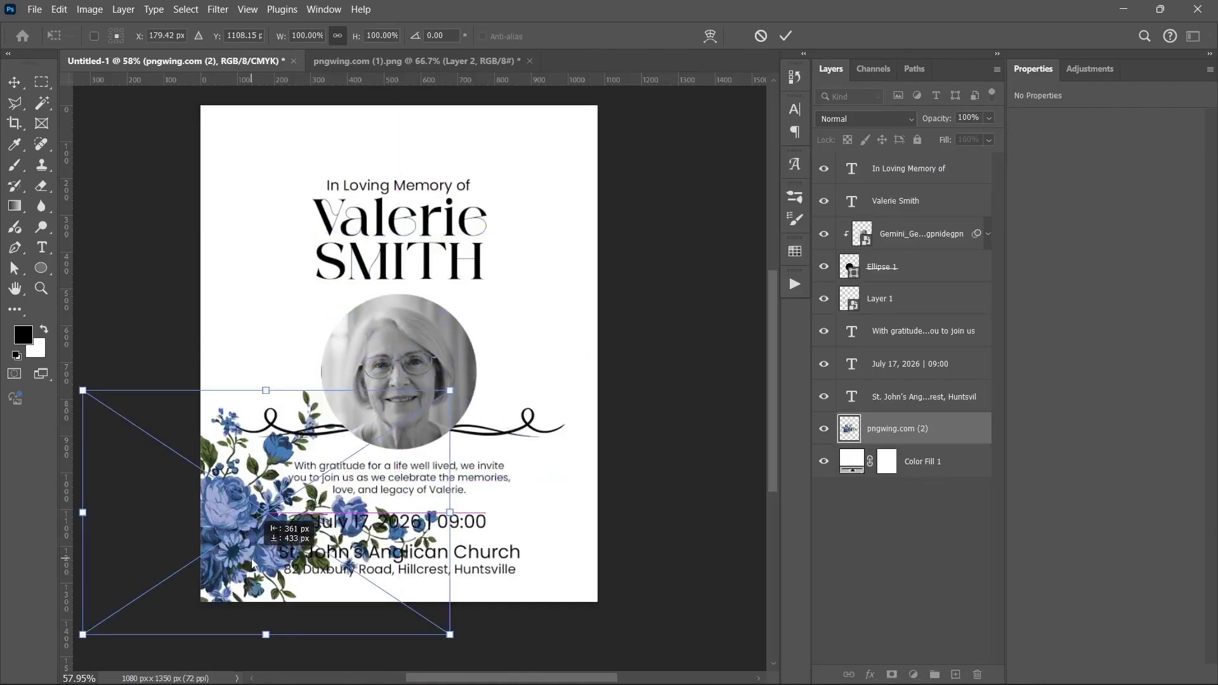
{"action": "left_click_drag", "start_coordinate": [436, 410], "coordinate": [357, 461]}
{"action": "left_click_drag", "start_coordinate": [310, 502], "coordinate": [268, 540]}
{"action": "left_click_drag", "start_coordinate": [286, 394], "coordinate": [296, 405]}
{"action": "left_click_drag", "start_coordinate": [320, 504], "coordinate": [341, 489]}
{"action": "left_click_drag", "start_coordinate": [307, 544], "coordinate": [298, 549]}
{"action": "key", "text": "Return"}
Duplicate the blue flower image into the poster's upper-left corner, then place another copy, flipped horizontally, in the upper-right corner.
{"action": "left_click_drag", "start_coordinate": [173, 589], "coordinate": [205, 155], "text": "alt"}
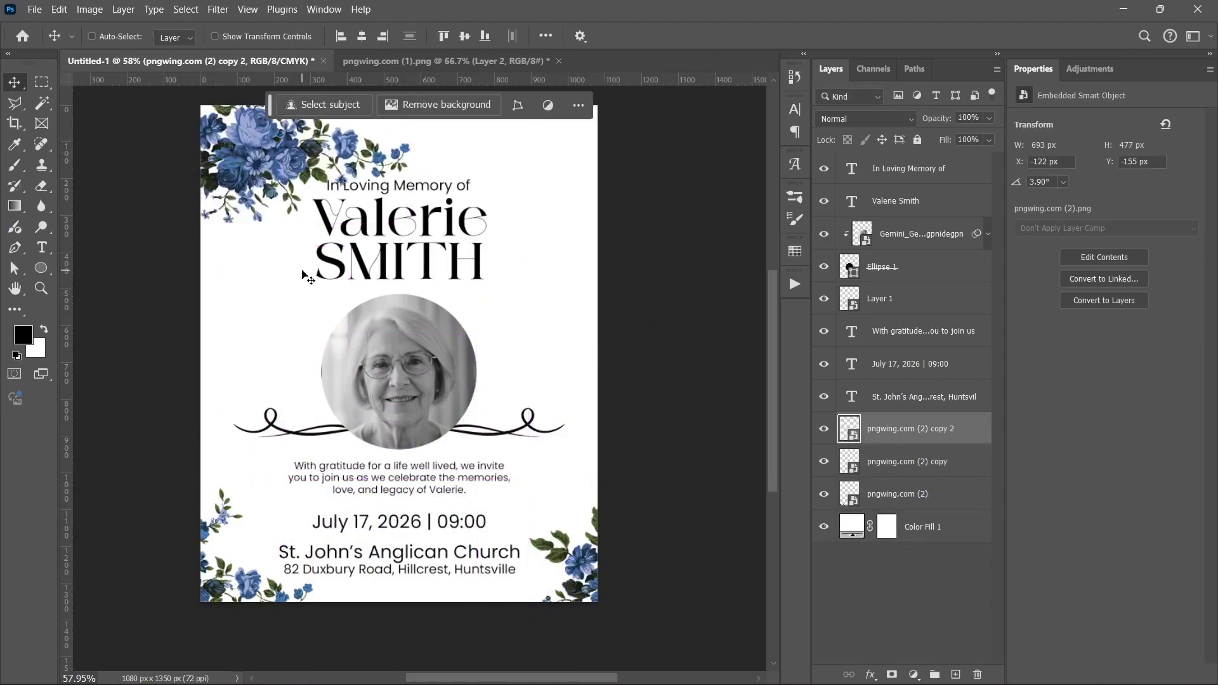
{"action": "scroll", "coordinate": [398, 380], "scroll_direction": "up", "scroll_amount": 3}
{"action": "left_click_drag", "start_coordinate": [305, 241], "coordinate": [508, 228]}
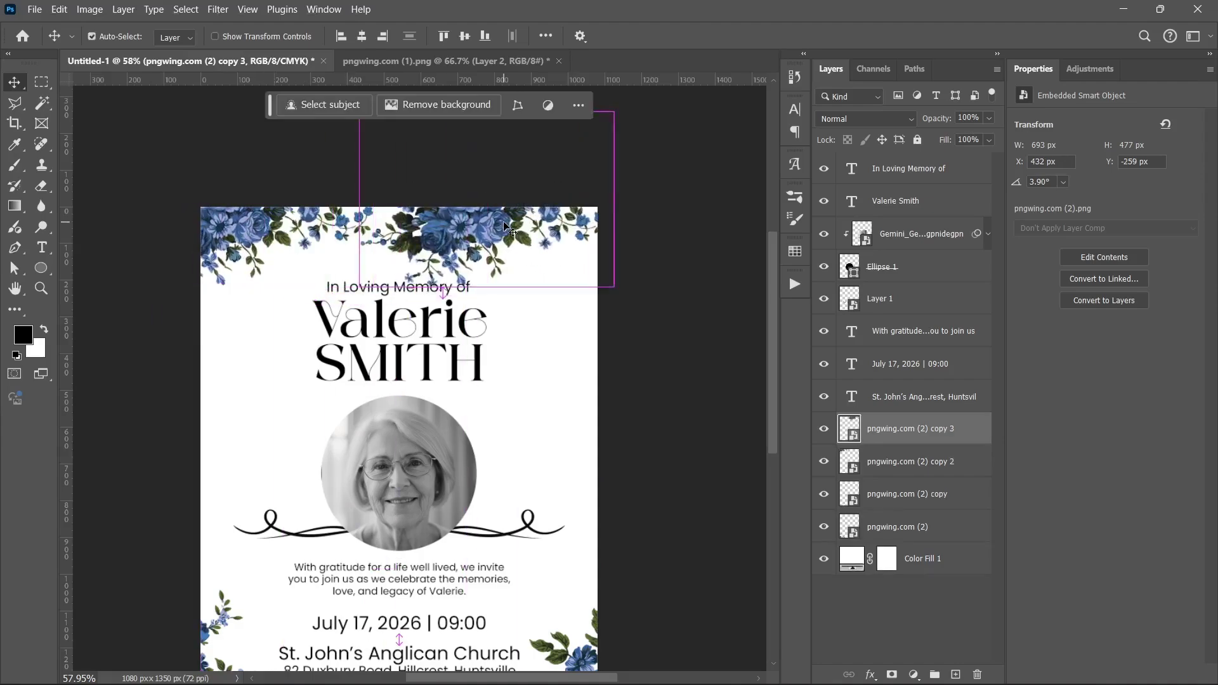
{"action": "key", "text": "ctrl+t"}
{"action": "left_click", "coordinate": [350, 105]}
{"action": "left_click_drag", "start_coordinate": [435, 230], "coordinate": [463, 247]}
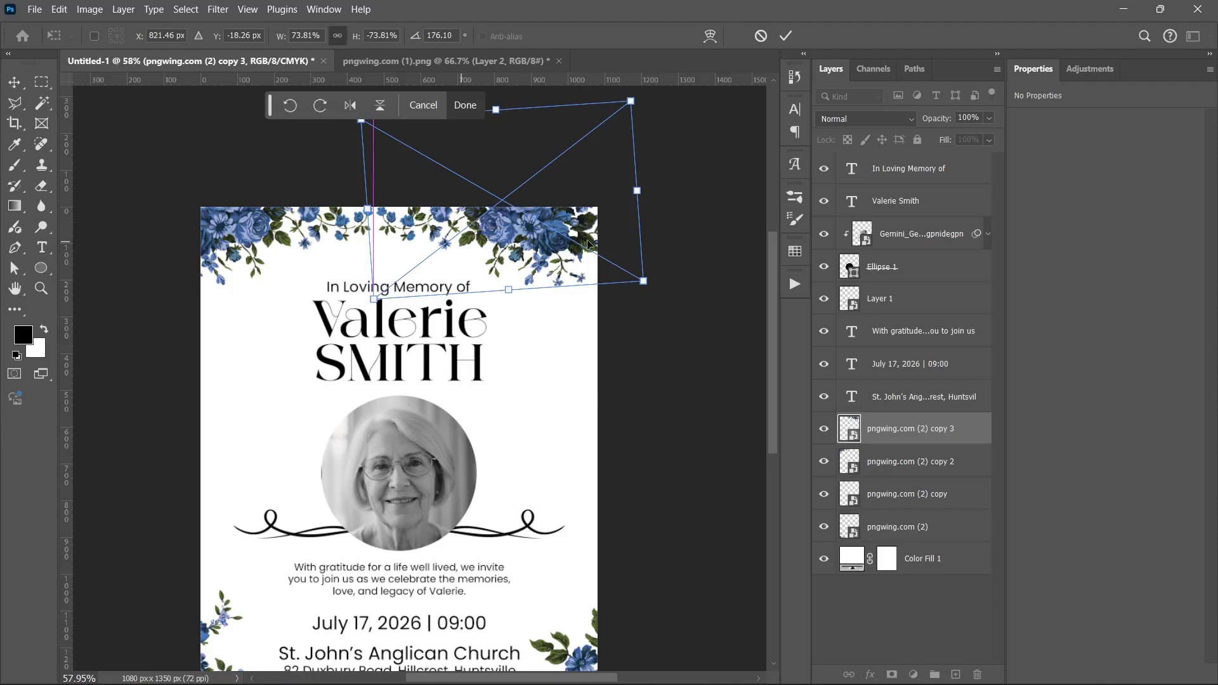
Select the layers of both upper corner flower copies and nudge them slightly to the right together.
{"action": "left_click", "coordinate": [912, 458], "text": "ctrl"}
{"action": "key", "text": "Right"}
{"action": "key", "text": "Right"}
{"action": "key", "text": "Right"}
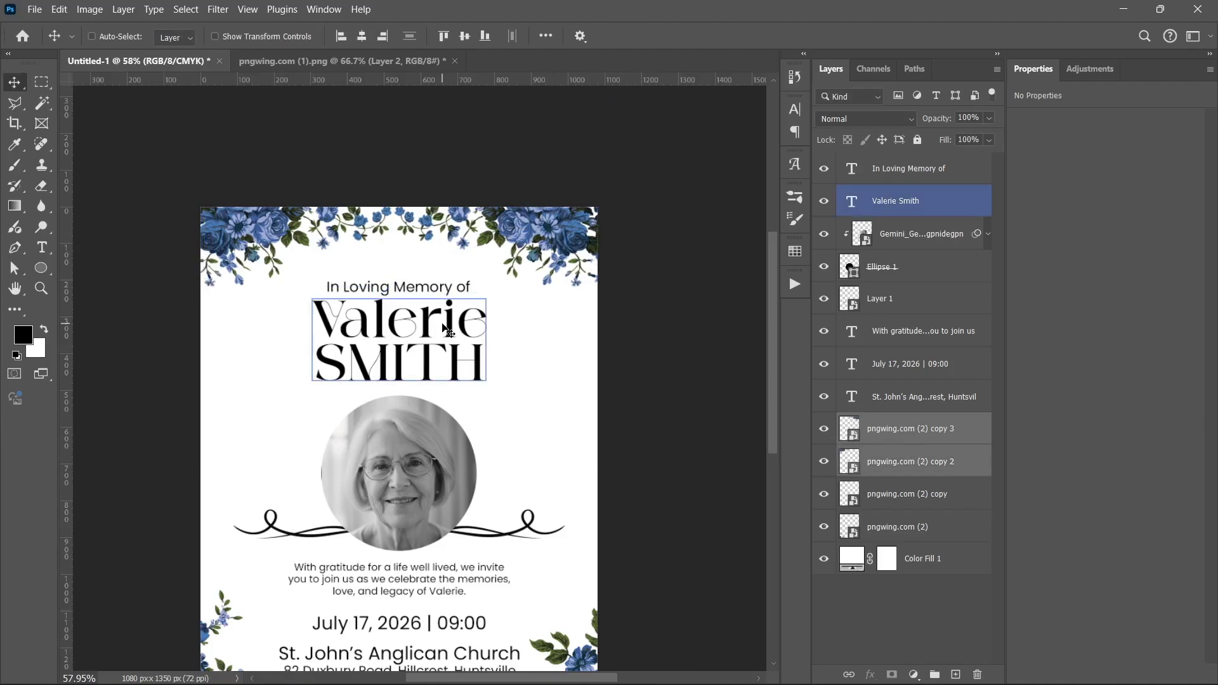
Select the first-name line of the large name text and open its text color for editing.
{"action": "scroll", "coordinate": [405, 380], "scroll_direction": "down", "scroll_amount": 3}
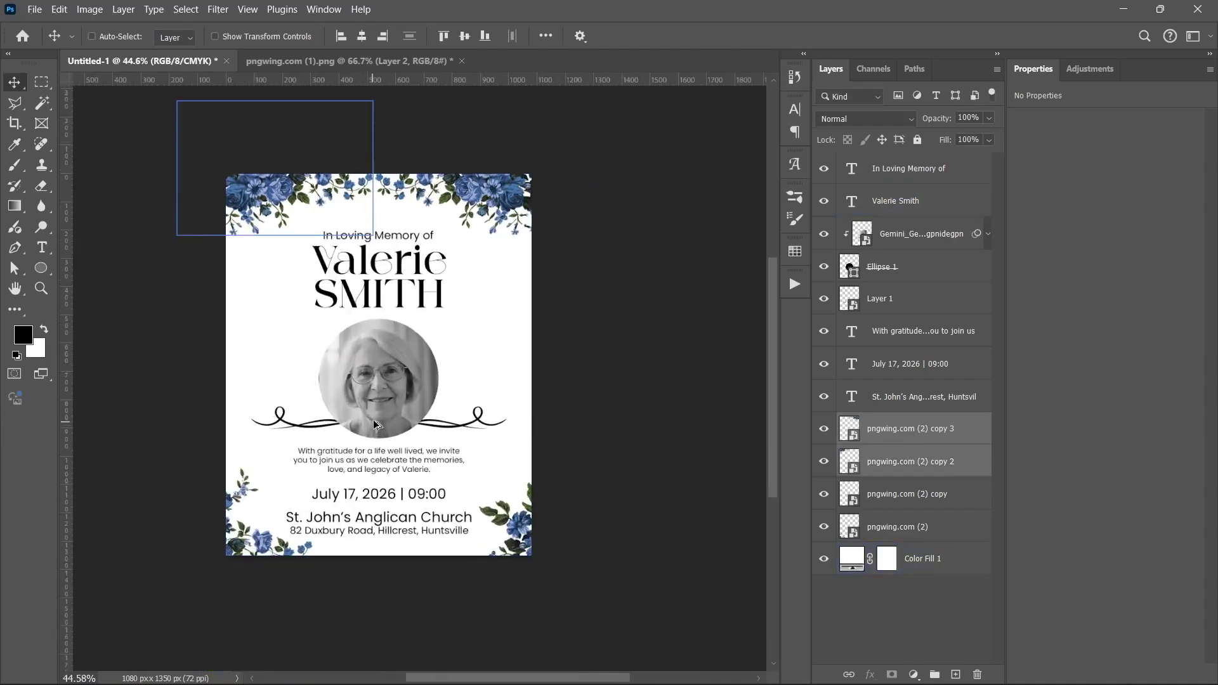
{"action": "left_click", "coordinate": [378, 381], "text": "ctrl"}
{"action": "left_click", "coordinate": [378, 279], "text": "ctrl"}
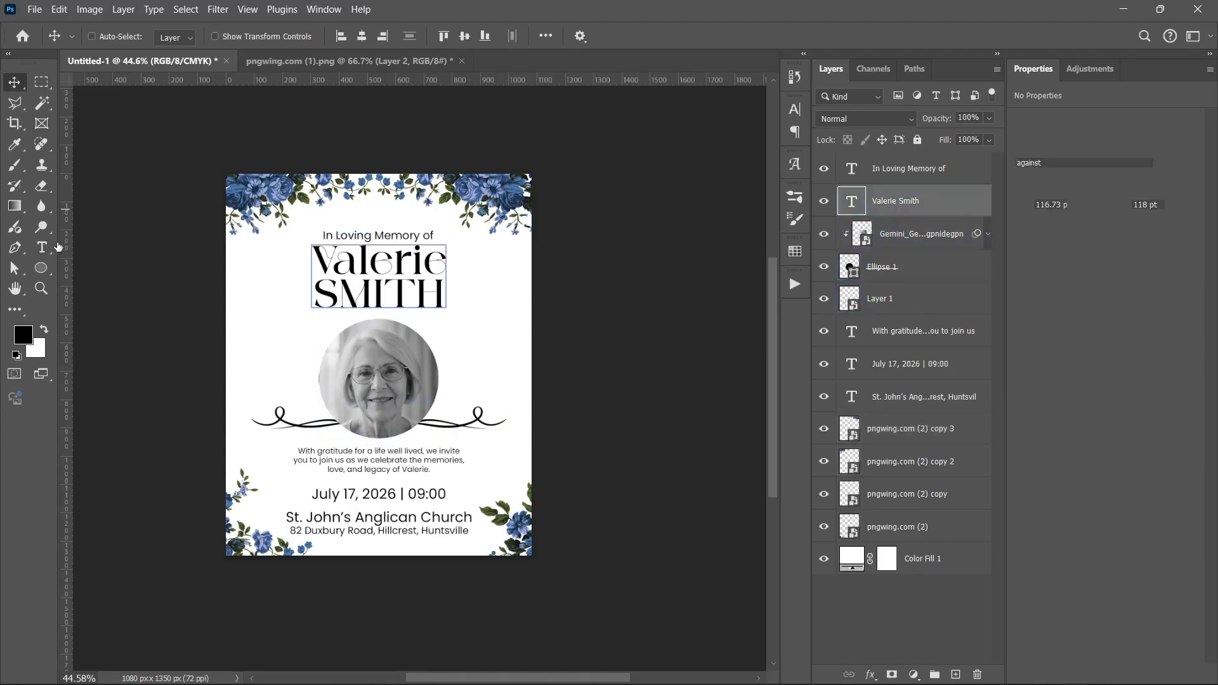
{"action": "left_click", "coordinate": [50, 246]}
{"action": "left_click_drag", "start_coordinate": [311, 289], "coordinate": [430, 296]}
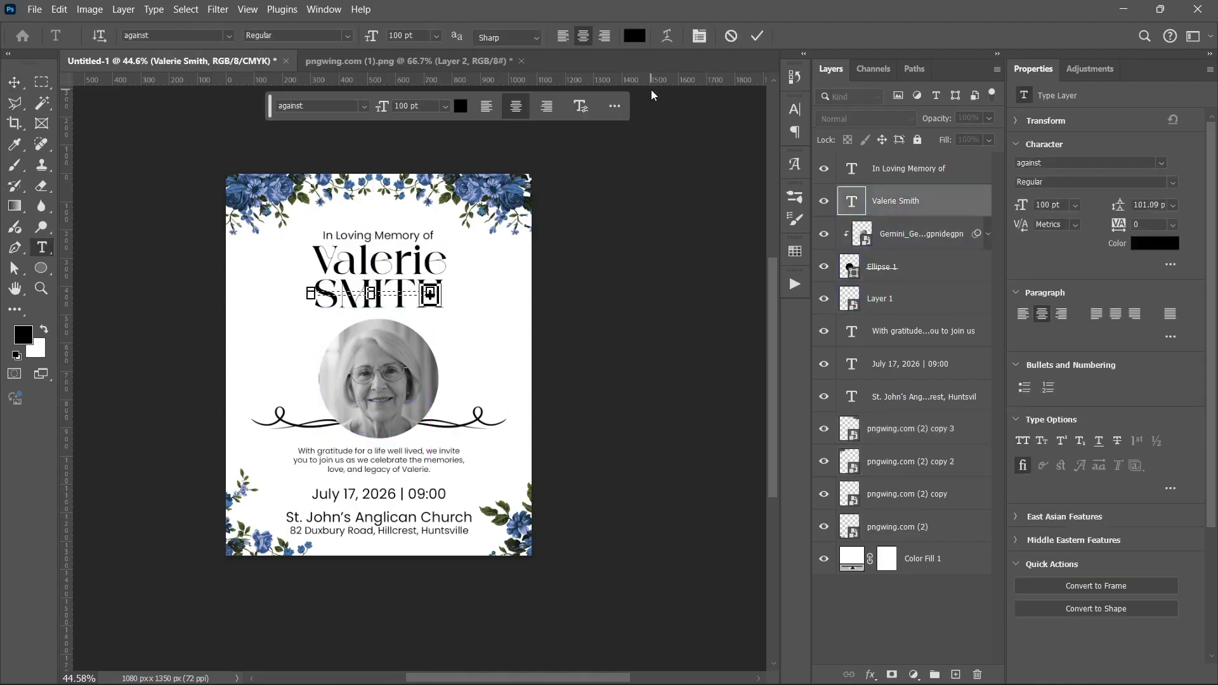
{"action": "left_click", "coordinate": [731, 35]}
{"action": "left_click", "coordinate": [367, 259]}
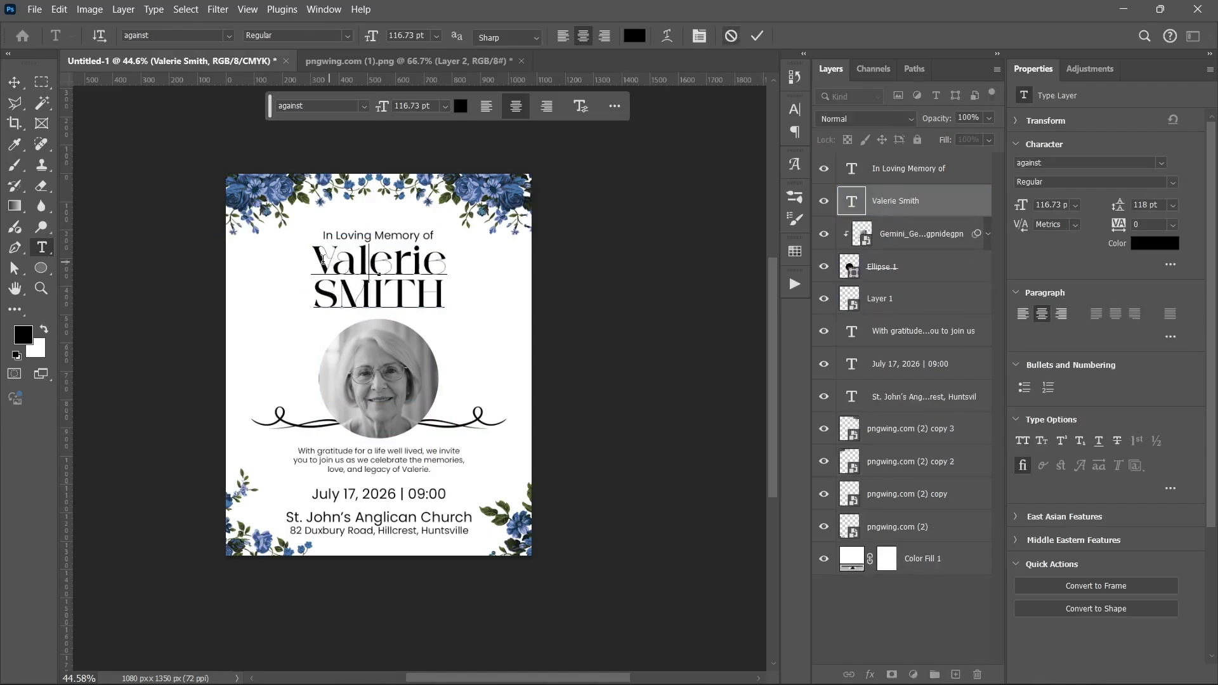
{"action": "double_click", "coordinate": [366, 260]}
{"action": "left_click", "coordinate": [1135, 242]}
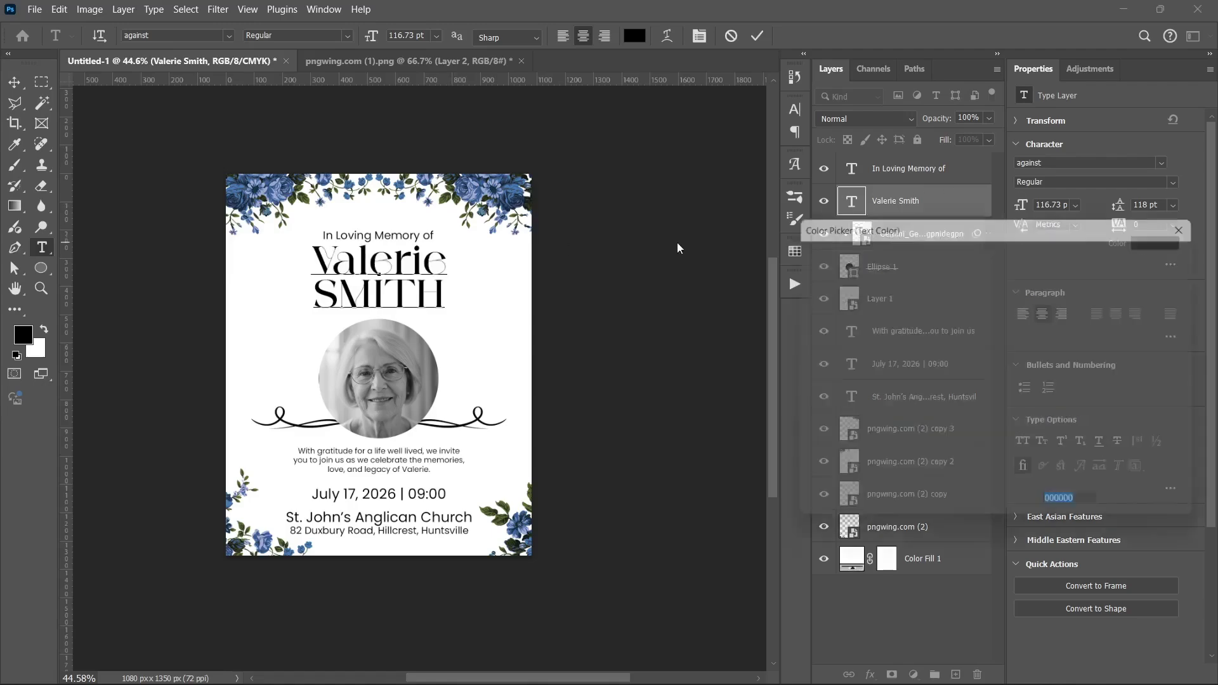
Try several shades sampled from the upper corner flowers as the color of the first-name line.
{"action": "left_click", "coordinate": [509, 185]}
{"action": "left_click", "coordinate": [519, 184]}
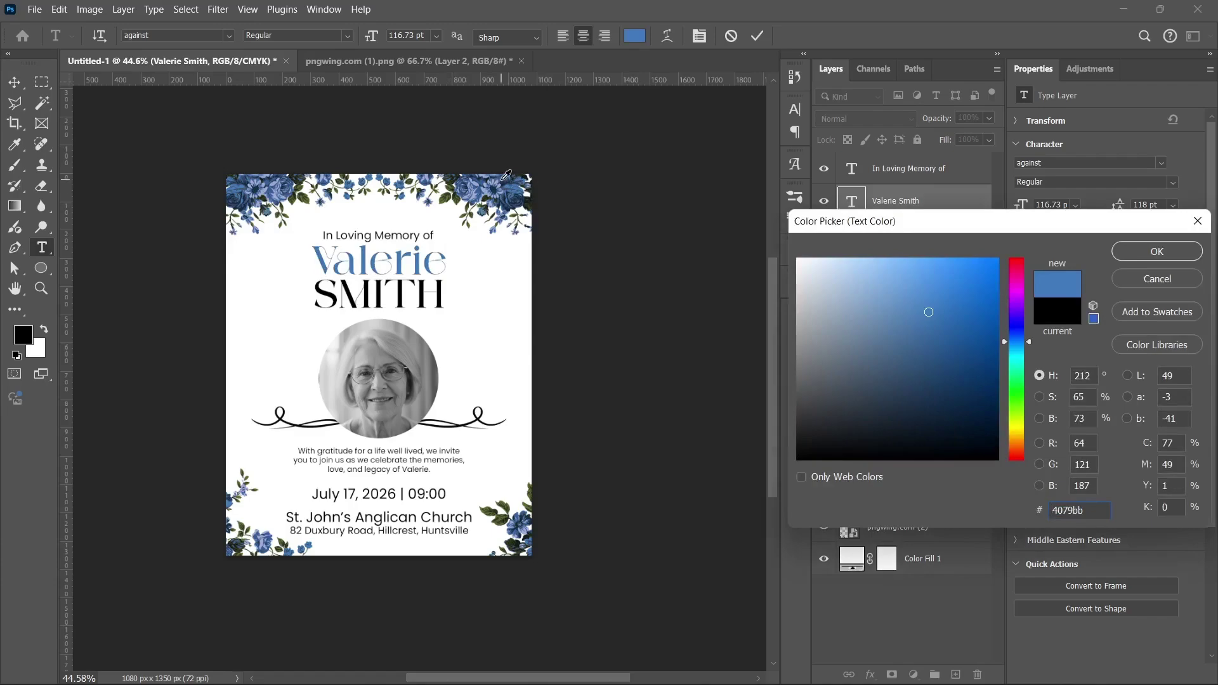
{"action": "left_click", "coordinate": [512, 179]}
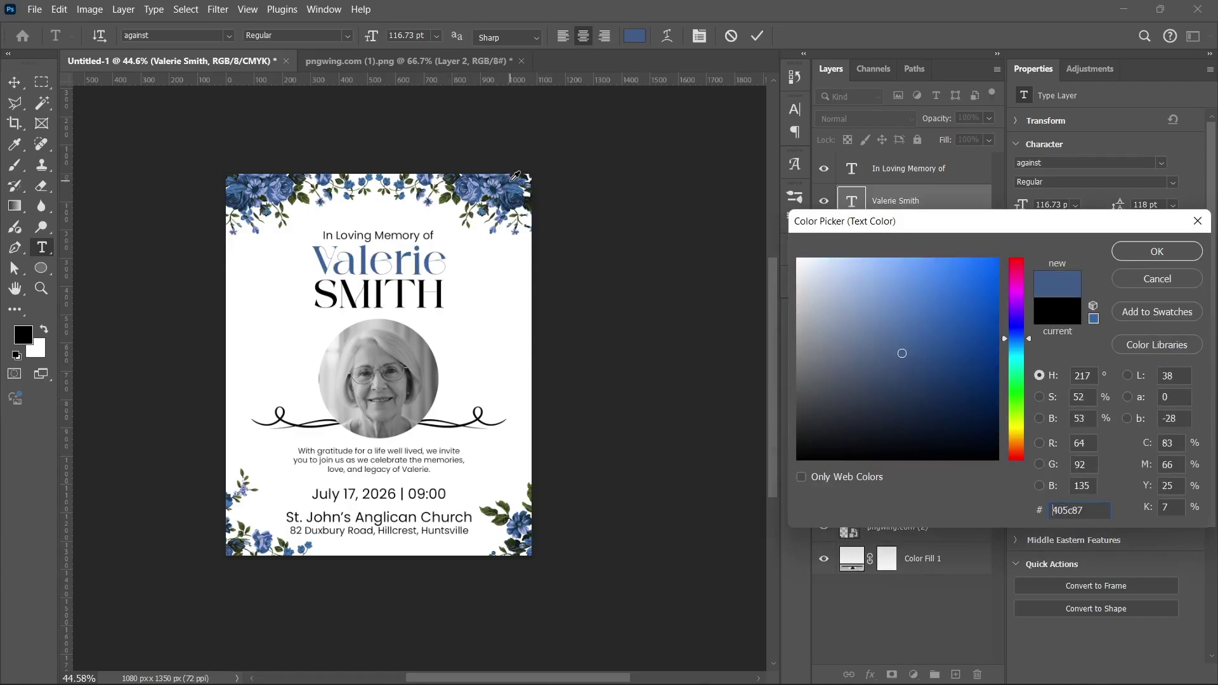
{"action": "left_click", "coordinate": [510, 192]}
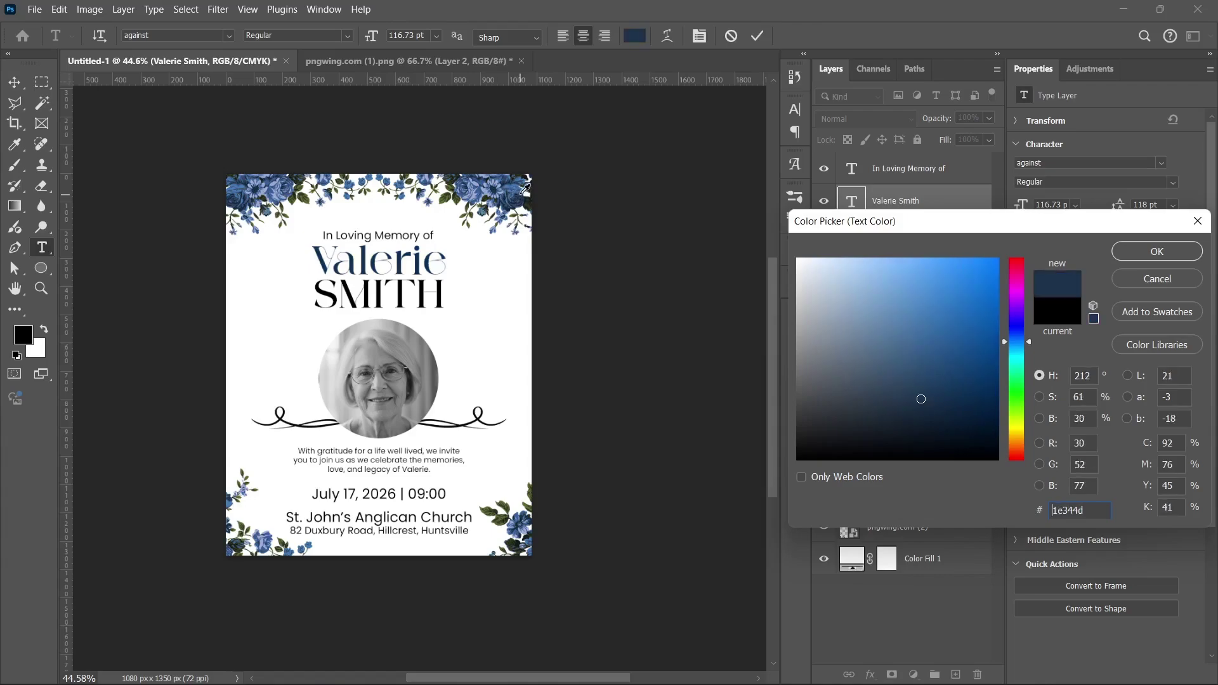
{"action": "left_click", "coordinate": [522, 180]}
{"action": "left_click", "coordinate": [485, 187]}
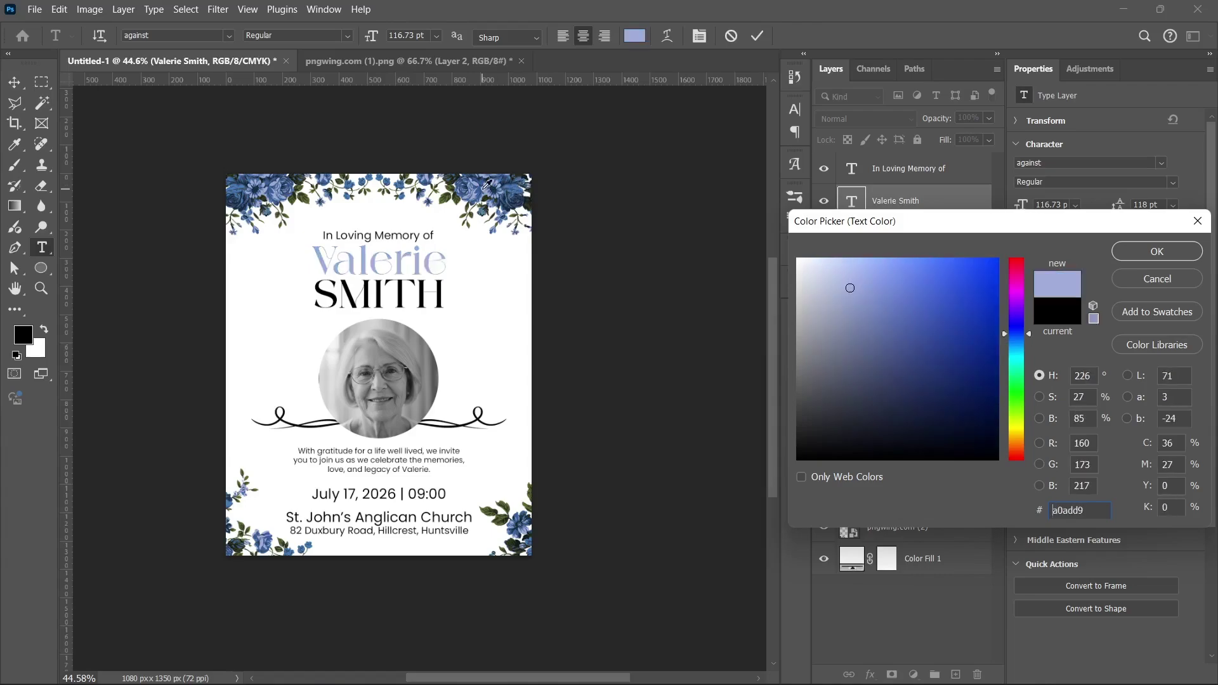
{"action": "left_click", "coordinate": [483, 183]}
{"action": "left_click", "coordinate": [283, 180]}
{"action": "left_click", "coordinate": [283, 180]}
{"action": "left_click", "coordinate": [279, 181]}
{"action": "left_click", "coordinate": [291, 188]}
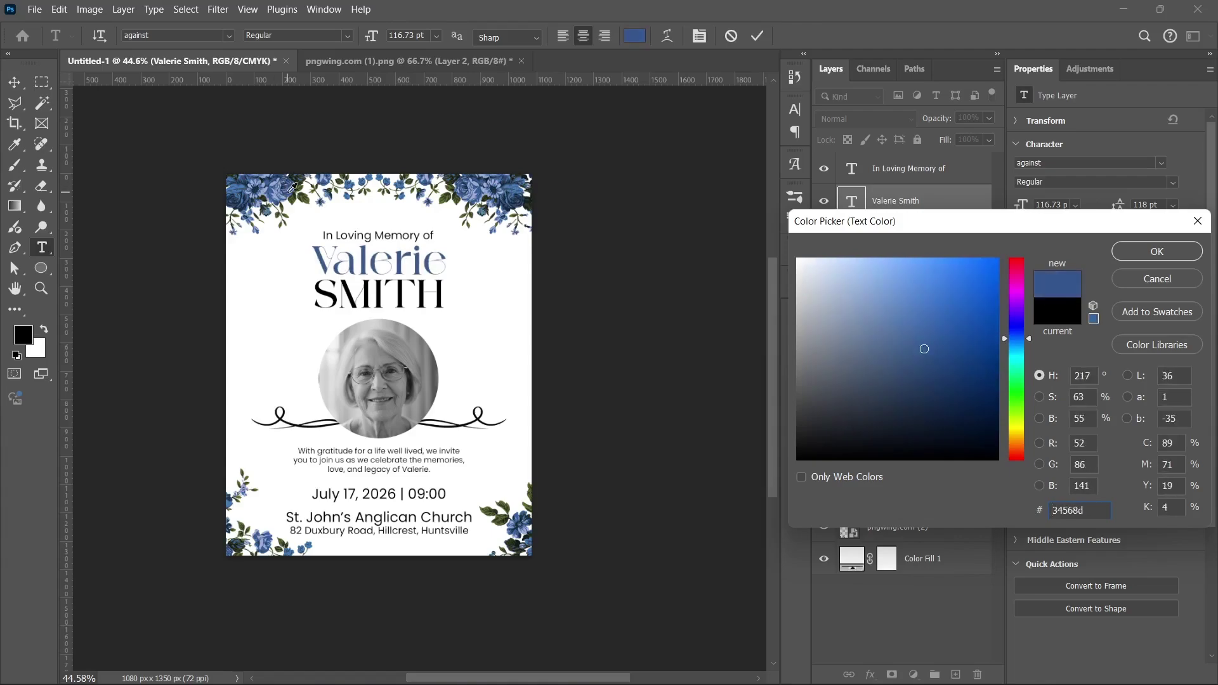
{"action": "left_click", "coordinate": [266, 186]}
{"action": "left_click", "coordinate": [286, 187]}
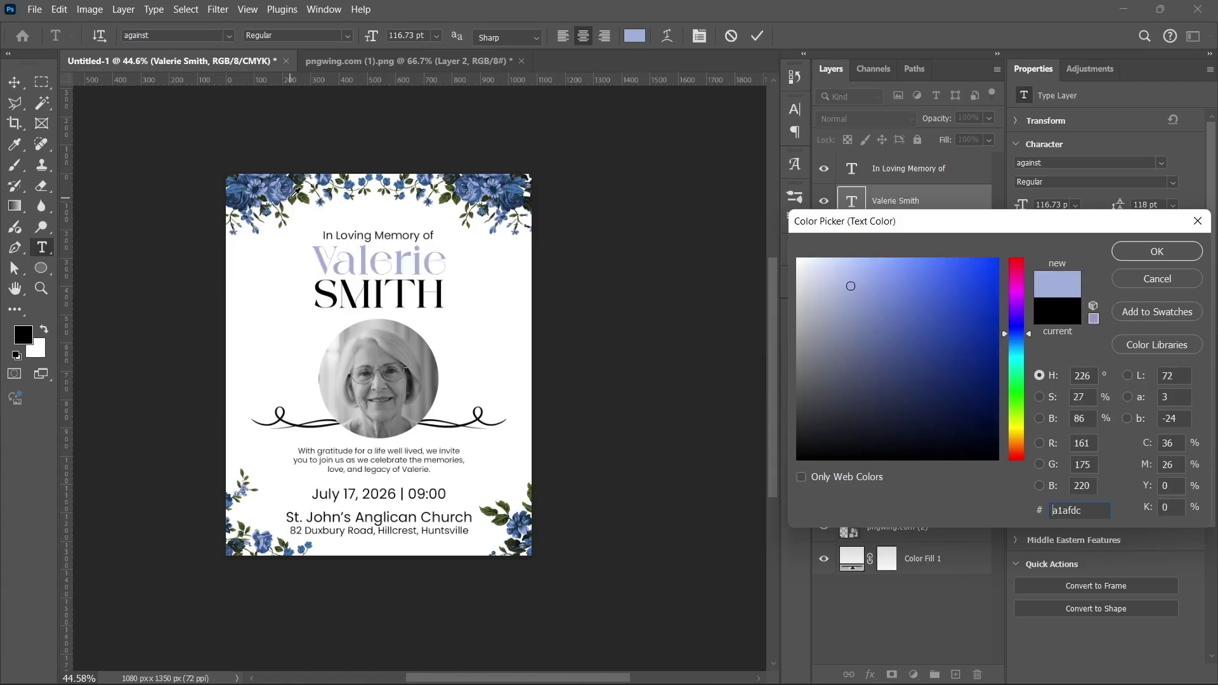
{"action": "left_click", "coordinate": [291, 188]}
{"action": "left_click", "coordinate": [287, 186]}
{"action": "left_click", "coordinate": [289, 190]}
{"action": "left_click", "coordinate": [291, 188]}
{"action": "left_click", "coordinate": [302, 192]}
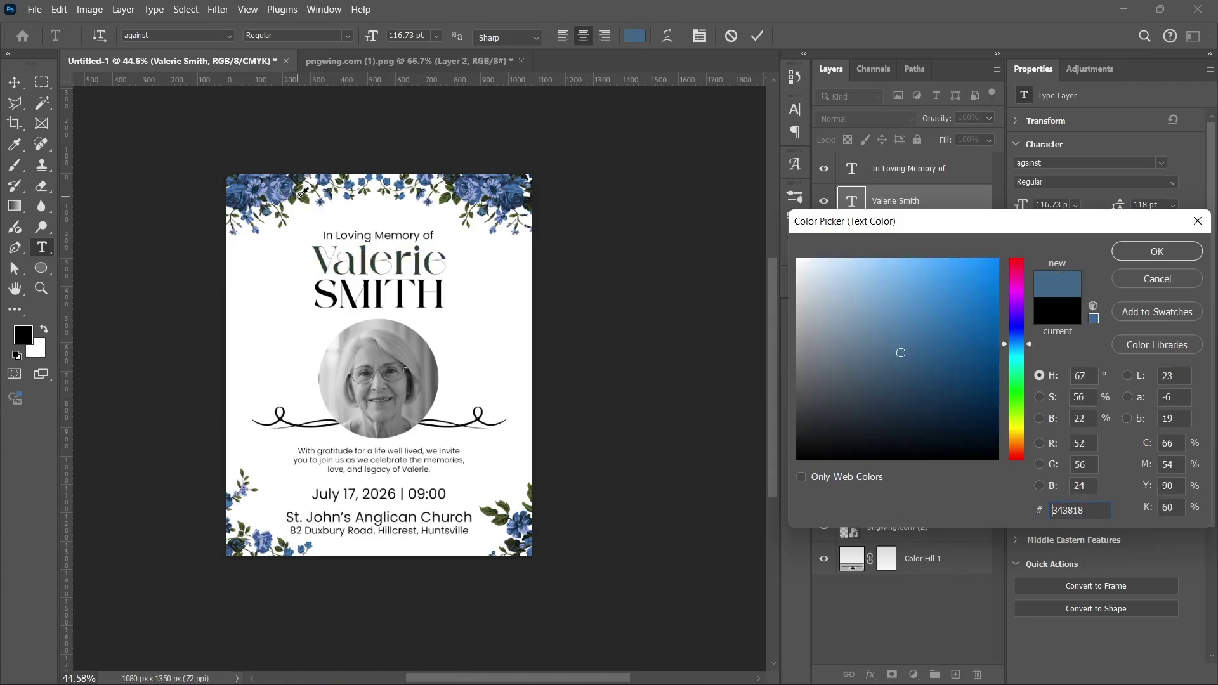
Sample a blue from the upper-left flowers, deepen it to about #0058ad, and apply it to the first-name line.
{"action": "left_click", "coordinate": [278, 194]}
{"action": "left_click", "coordinate": [276, 182]}
{"action": "mouse_move", "coordinate": [848, 330]}
{"action": "left_mouse_down"}
{"action": "mouse_move", "coordinate": [939, 291]}
{"action": "mouse_move", "coordinate": [997, 323]}
{"action": "left_mouse_up"}
{"action": "left_click", "coordinate": [1156, 251]}
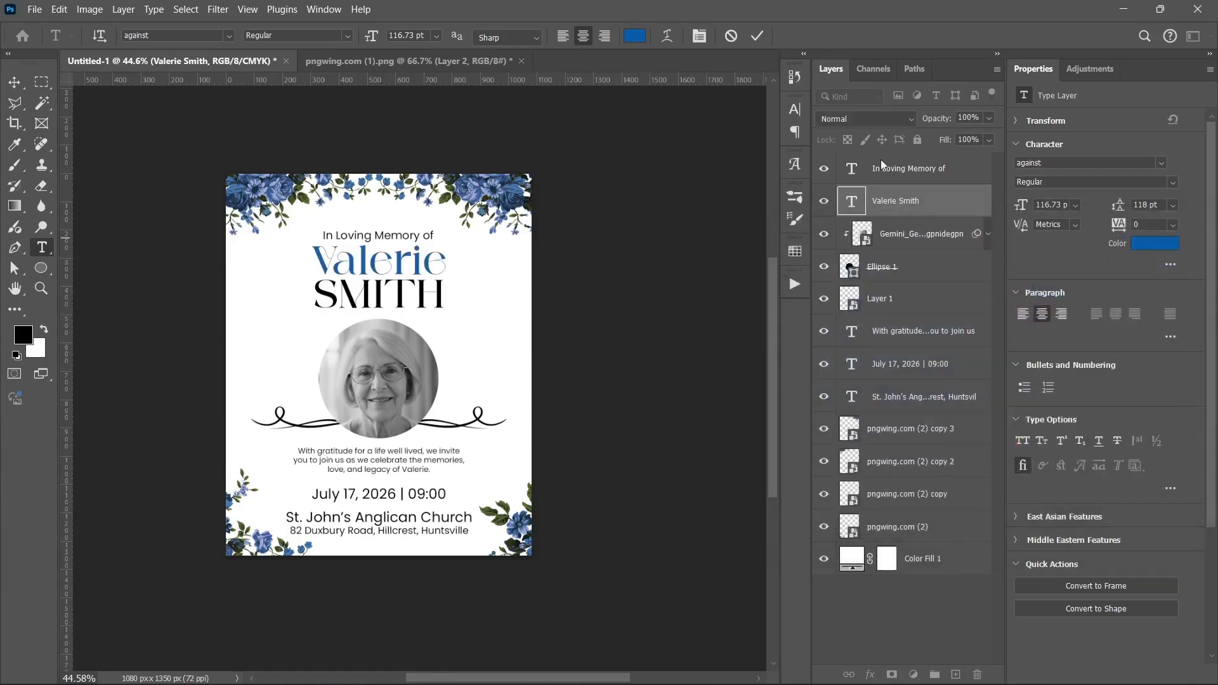
{"action": "left_click", "coordinate": [942, 194]}
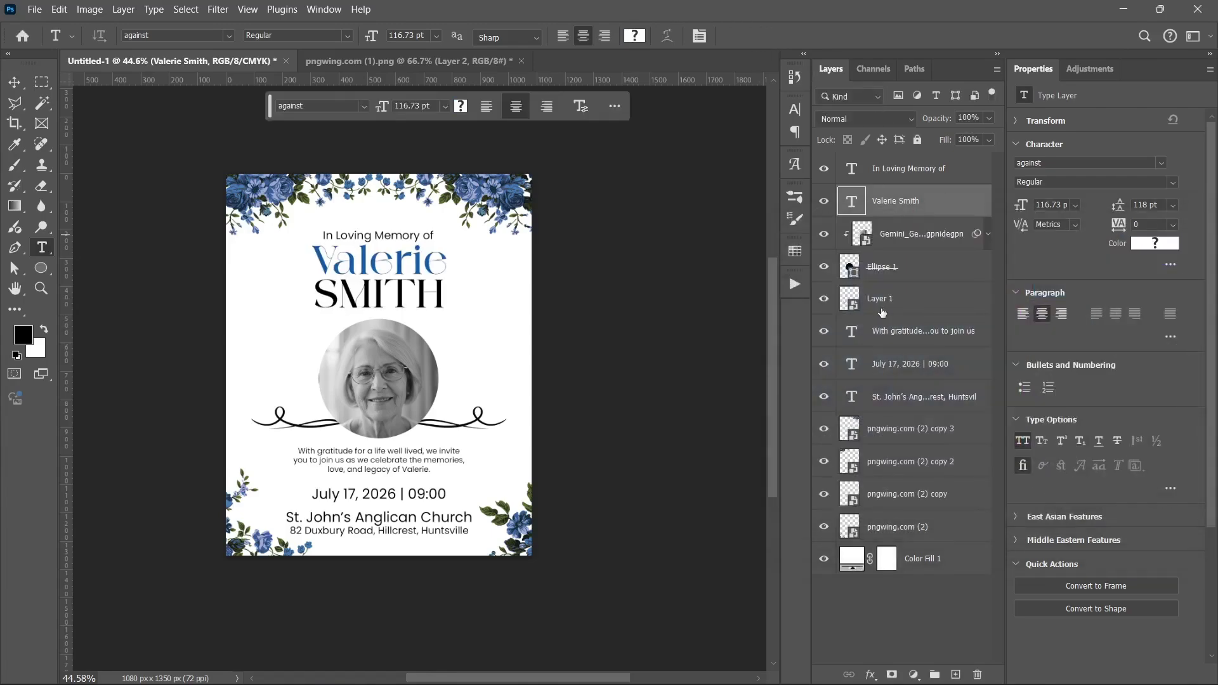
Add a blue Color Overlay at 100% opacity in Normal mode to the flourish layer, Layer 1.
{"action": "left_click", "coordinate": [894, 301]}
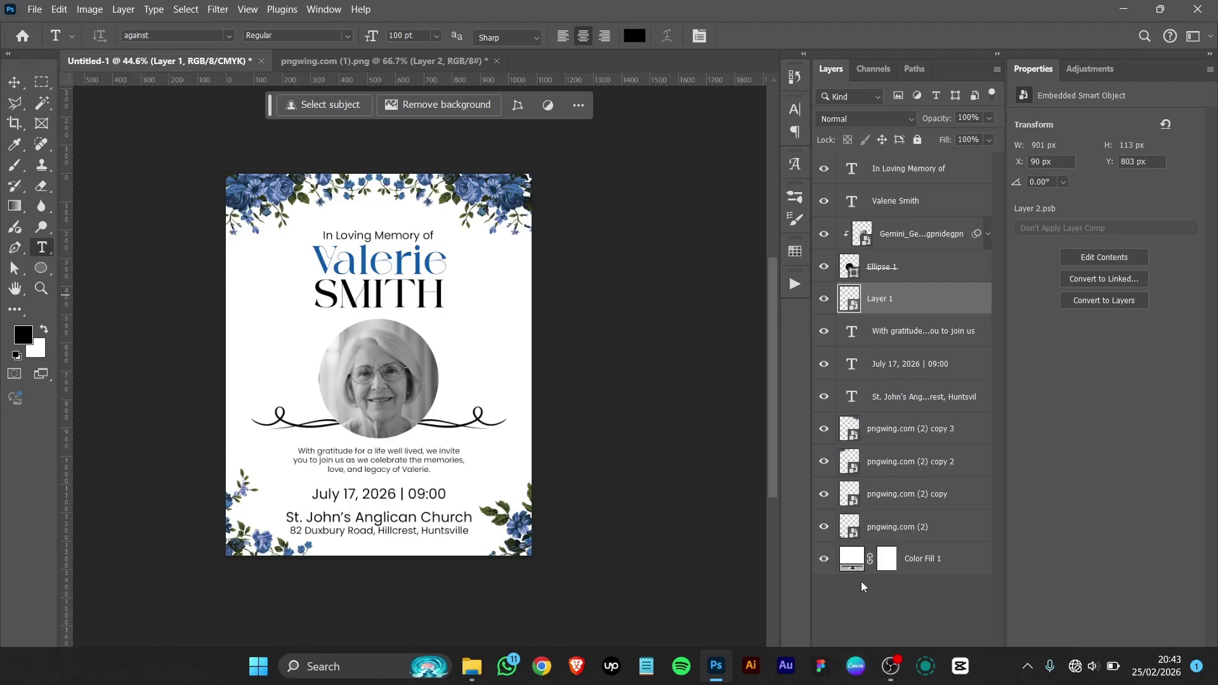
{"action": "left_click", "coordinate": [871, 673]}
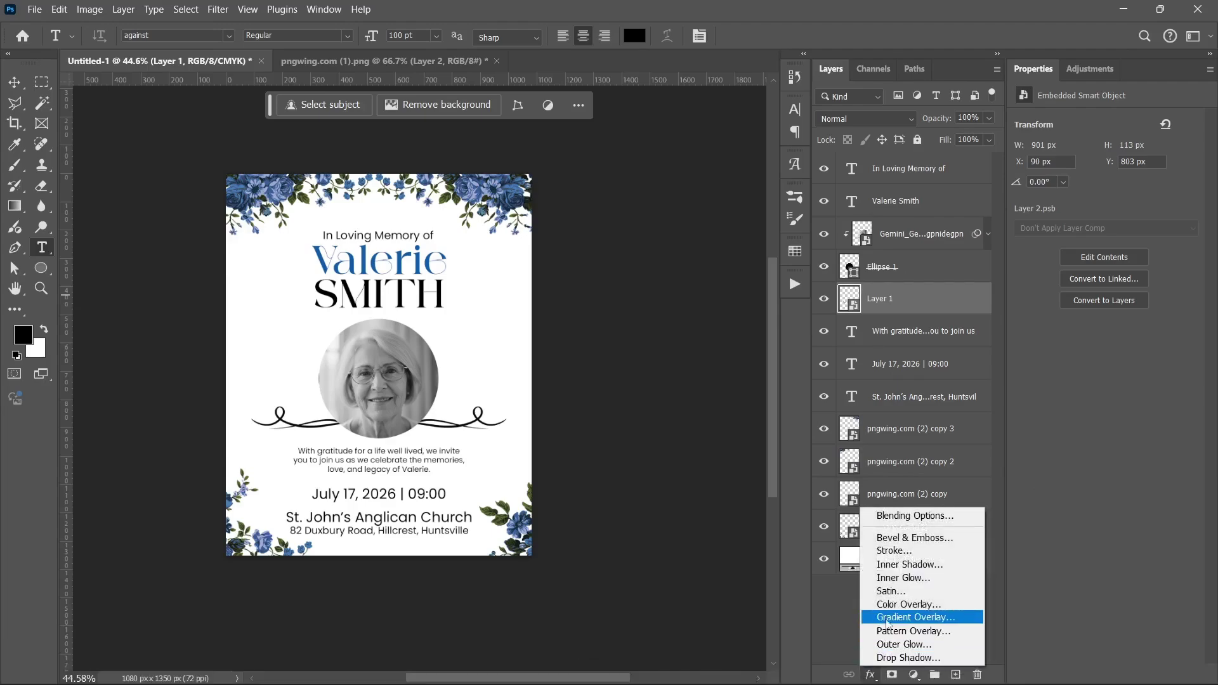
{"action": "left_click", "coordinate": [888, 603]}
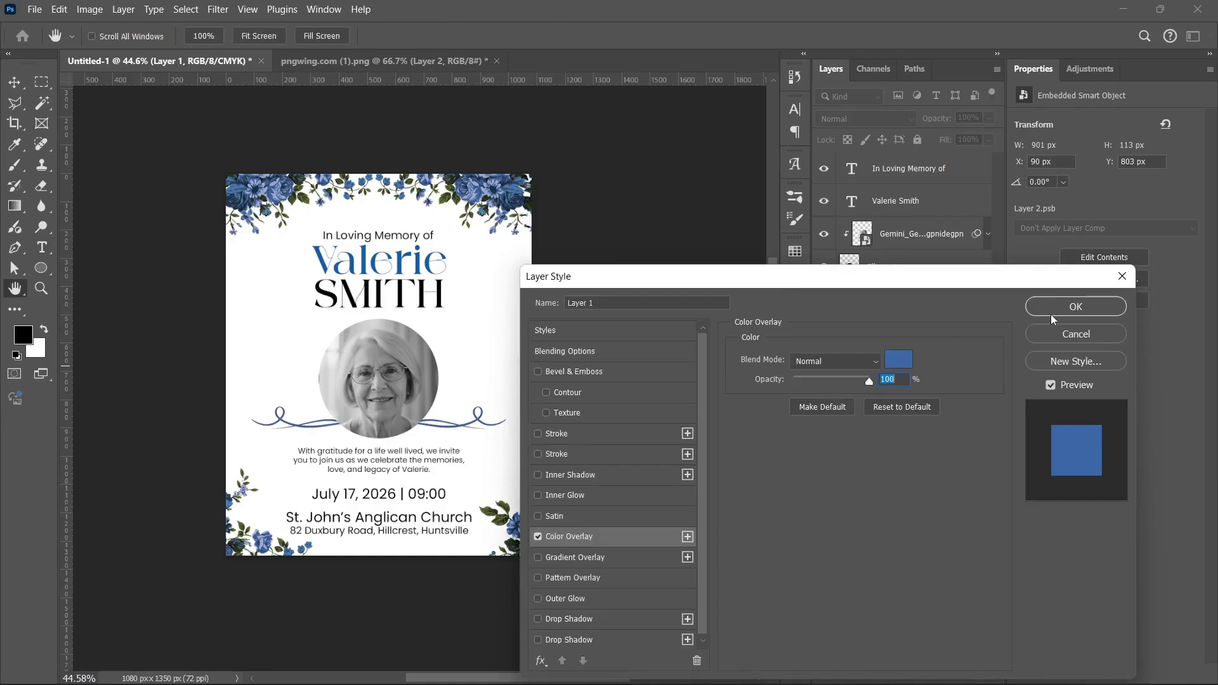
{"action": "left_click", "coordinate": [1052, 305]}
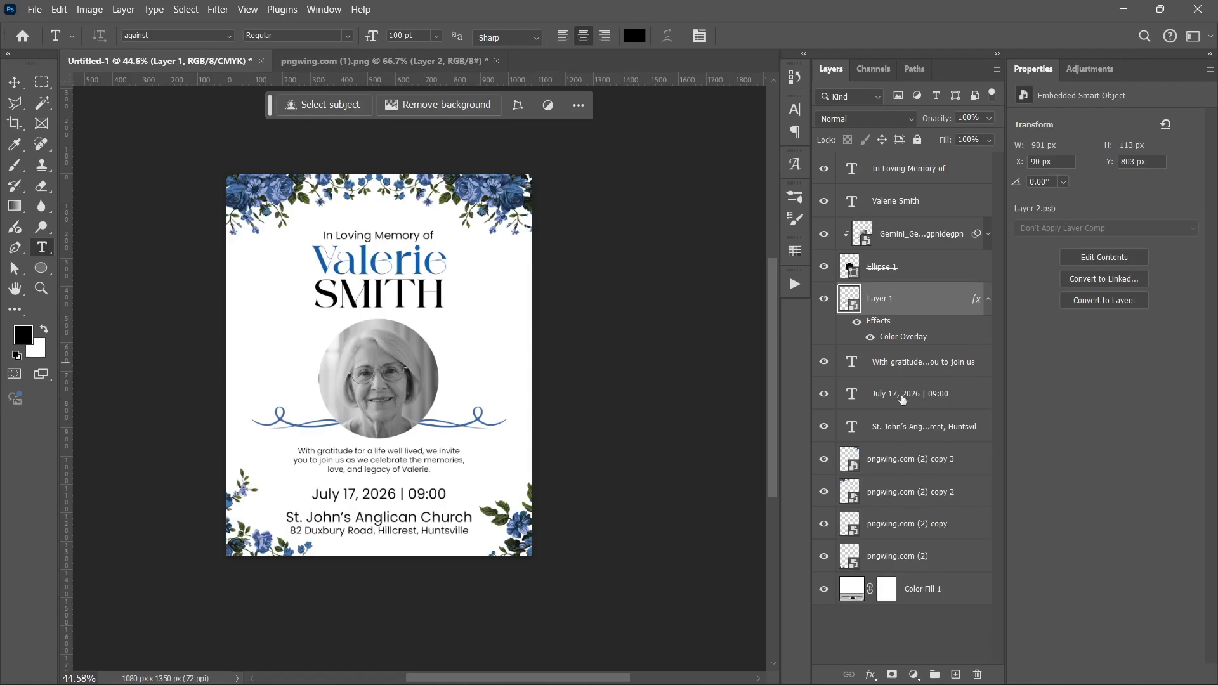
Color the date and time text #0058ad by sampling the blue first-name line, and collapse Layer 1's effects list.
{"action": "left_click", "coordinate": [898, 393]}
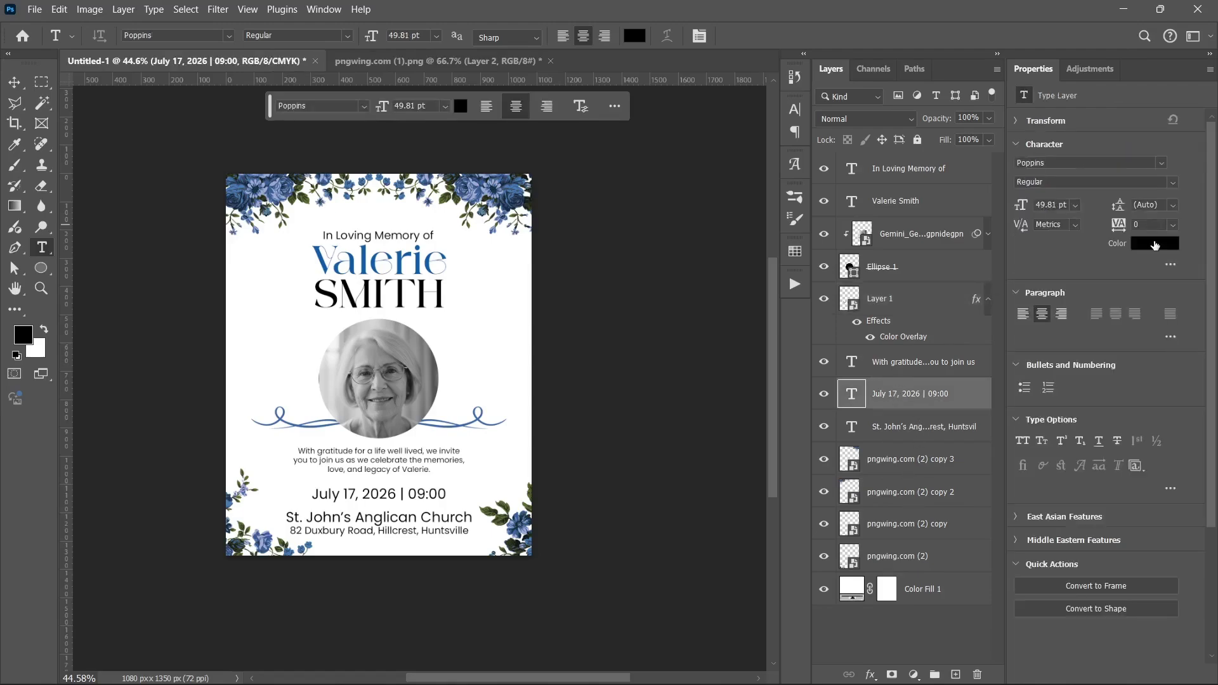
{"action": "left_click", "coordinate": [1155, 244]}
{"action": "left_click", "coordinate": [324, 253]}
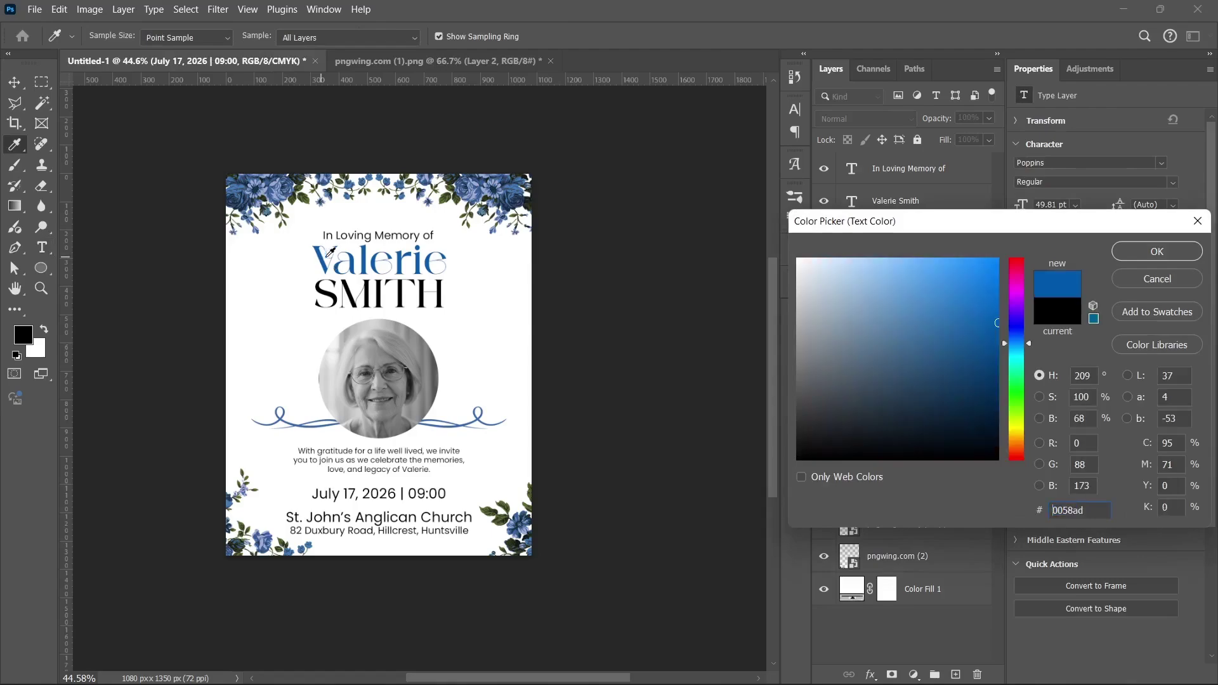
{"action": "left_click", "coordinate": [1155, 252]}
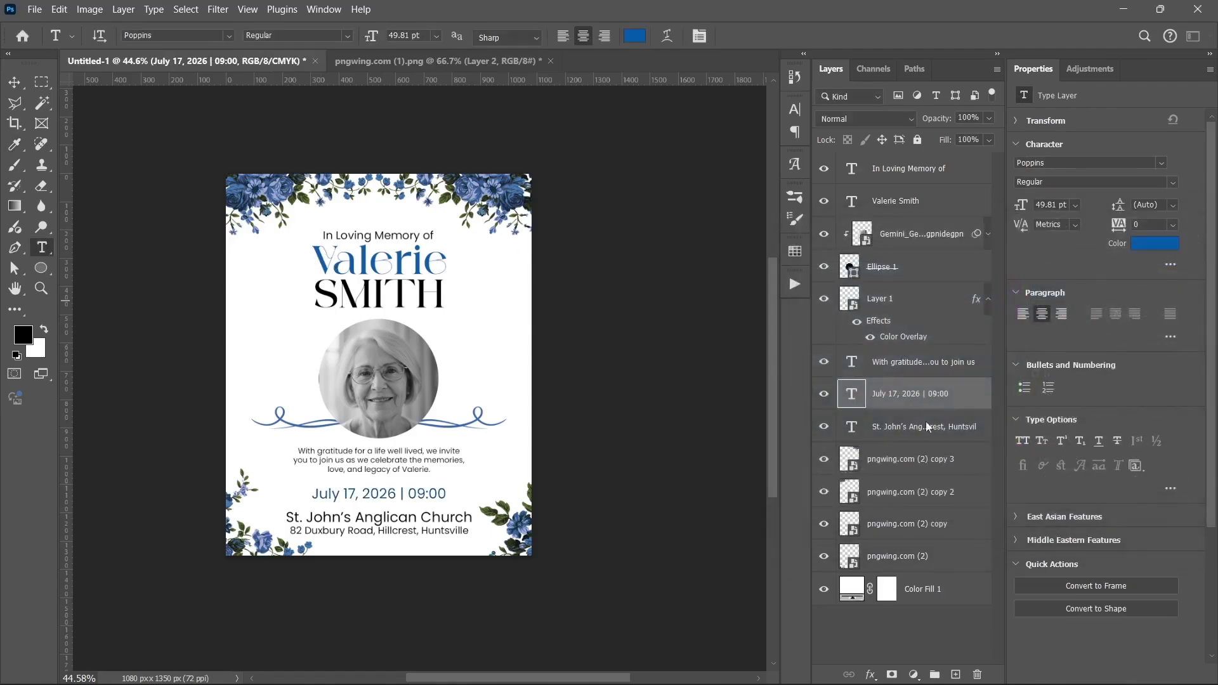
{"action": "left_click", "coordinate": [987, 308]}
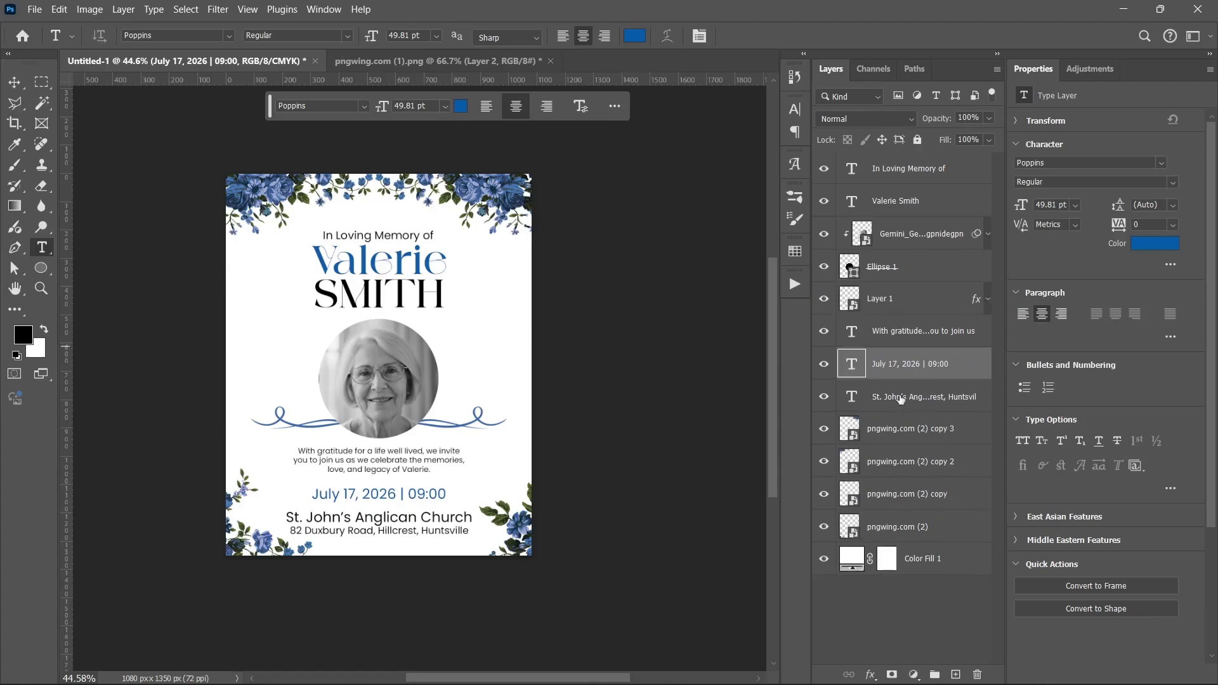
Stamp all visible layers into a new layer above the In Loving Memory of text and convert it to a Smart Object.
{"action": "left_click", "coordinate": [896, 175]}
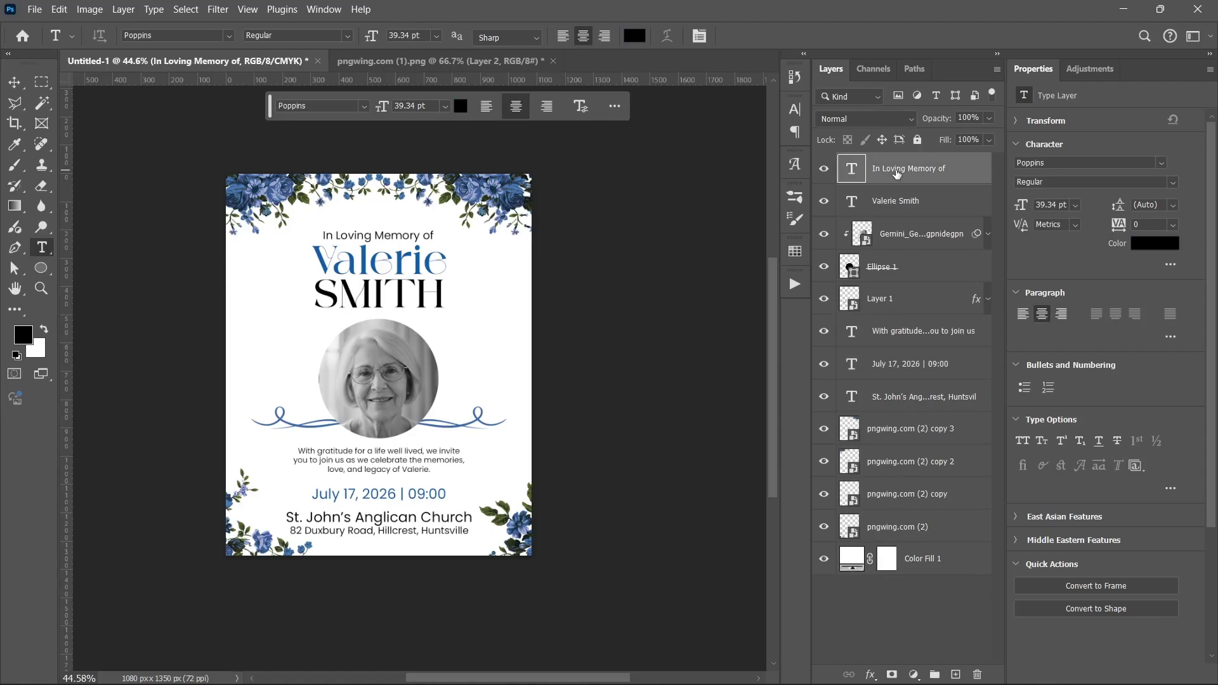
{"action": "key", "text": "ctrl+alt+shift+e"}
{"action": "right_click", "coordinate": [895, 168]}
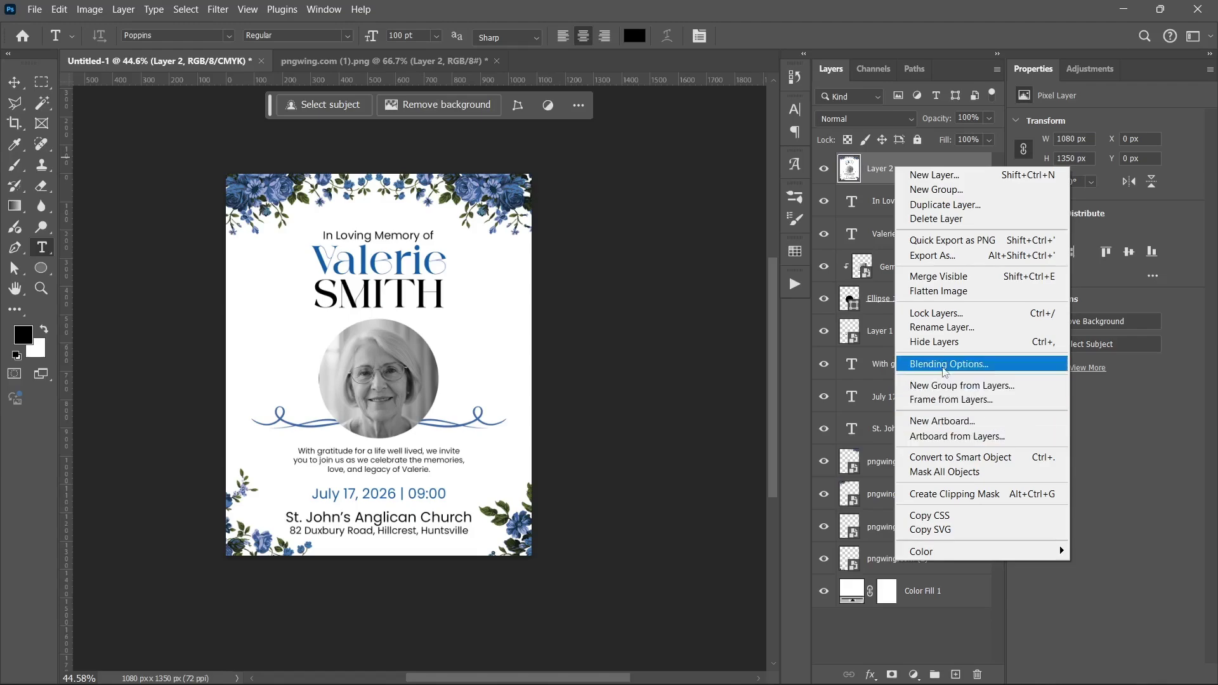
{"action": "left_click", "coordinate": [960, 457]}
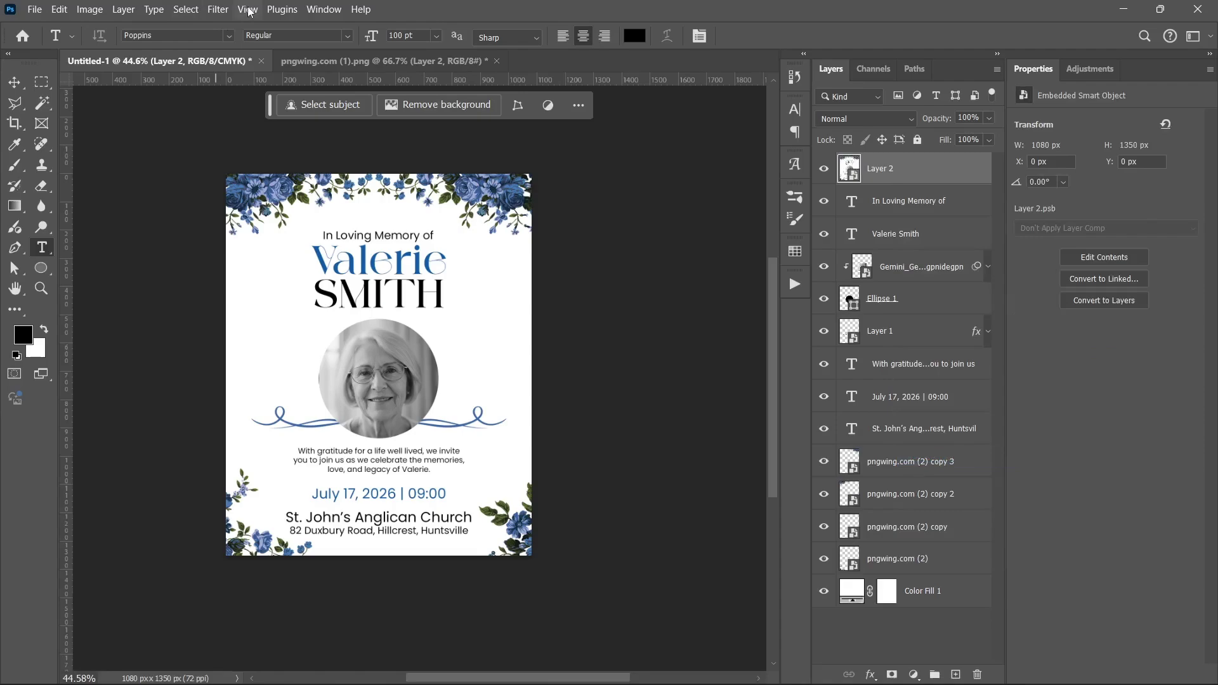
Start the Camera Raw Filter on the stamped Layer 2 and raise Contrast to about +13.
{"action": "left_click", "coordinate": [222, 14]}
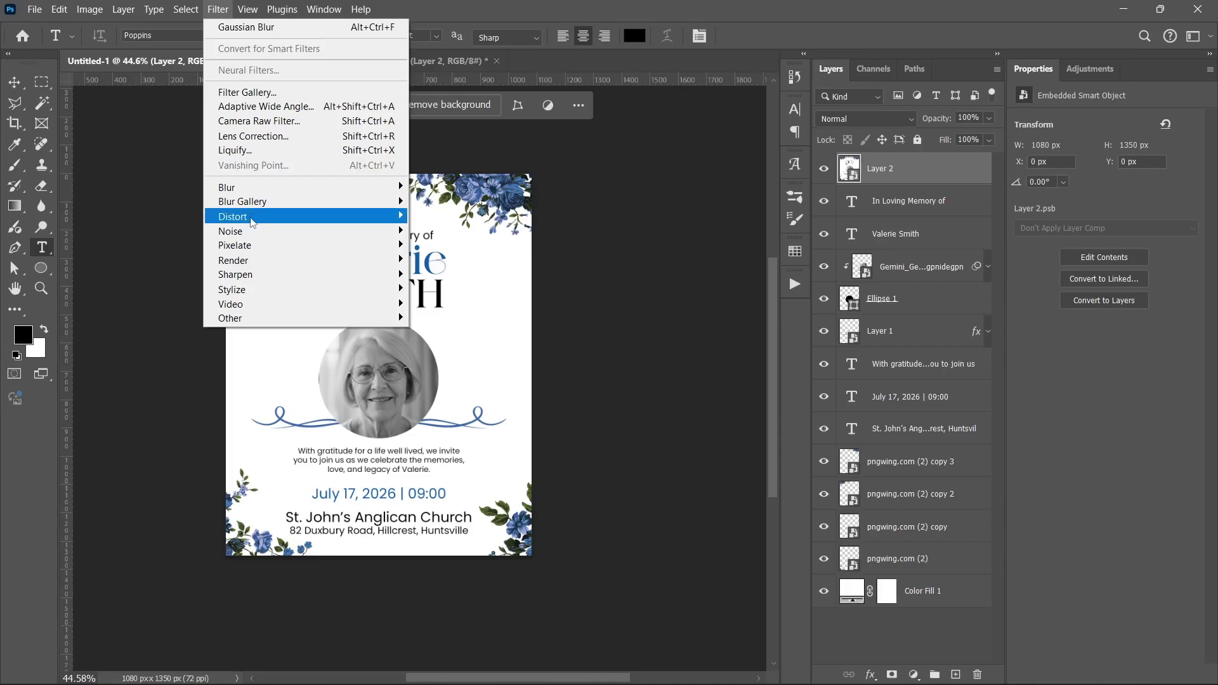
{"action": "left_click", "coordinate": [246, 122]}
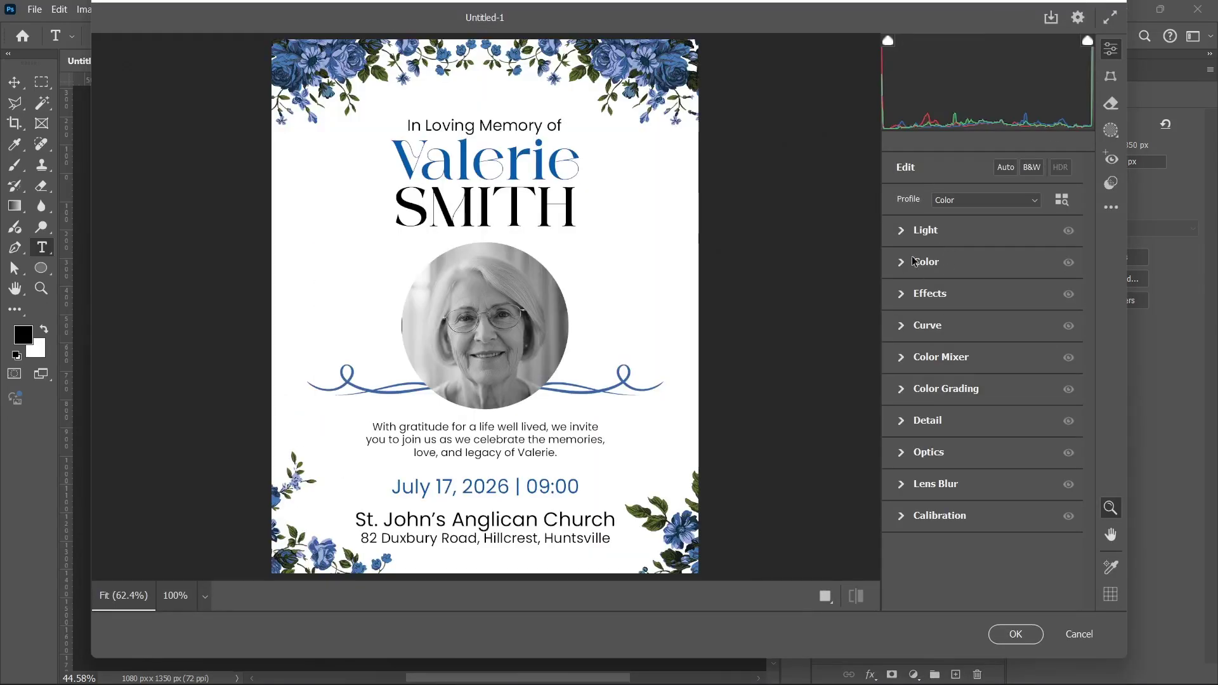
{"action": "left_click", "coordinate": [918, 230]}
{"action": "left_click_drag", "start_coordinate": [983, 289], "coordinate": [996, 290]}
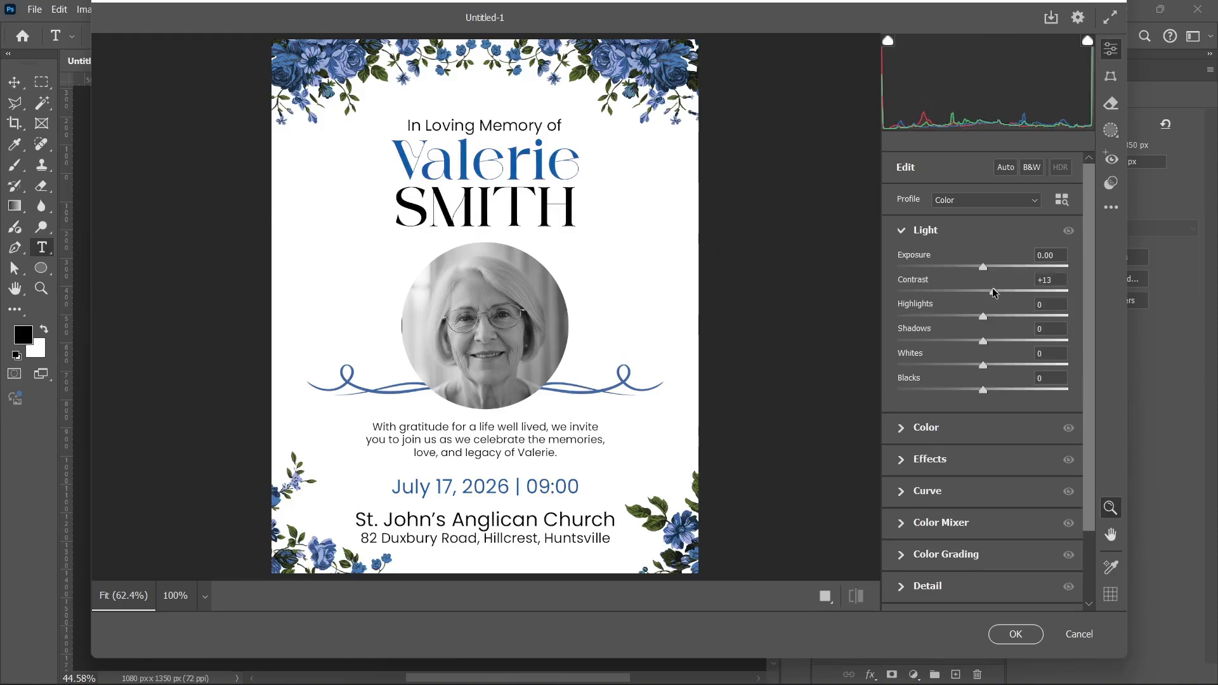
{"action": "left_click", "coordinate": [909, 233]}
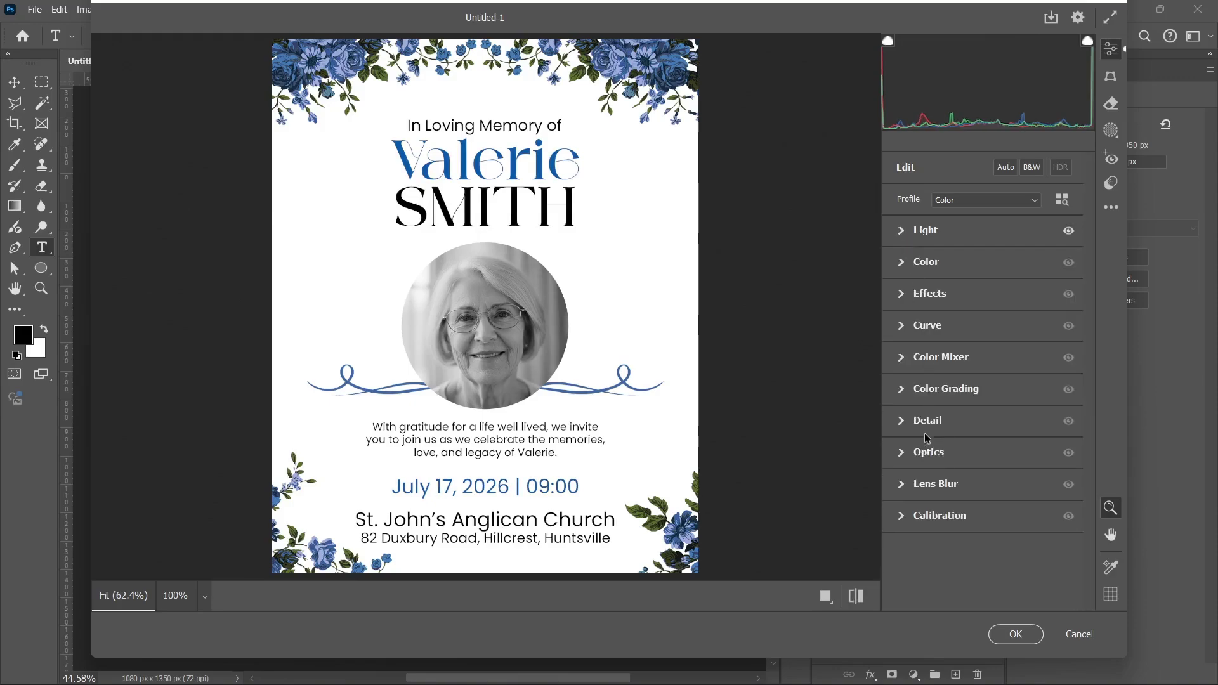
Raise the Color Mixer saturation of Aquas to +27, Blues to +18 and Greens to about +9.
{"action": "left_click", "coordinate": [909, 360]}
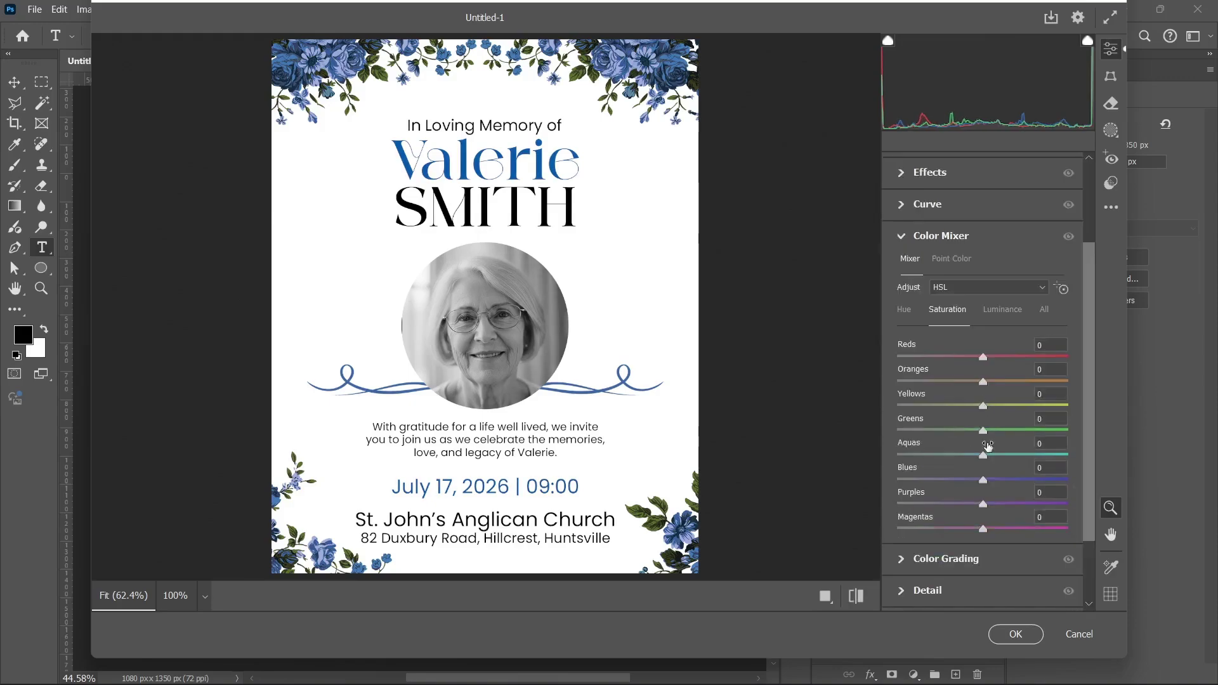
{"action": "left_click_drag", "start_coordinate": [997, 452], "coordinate": [1003, 476]}
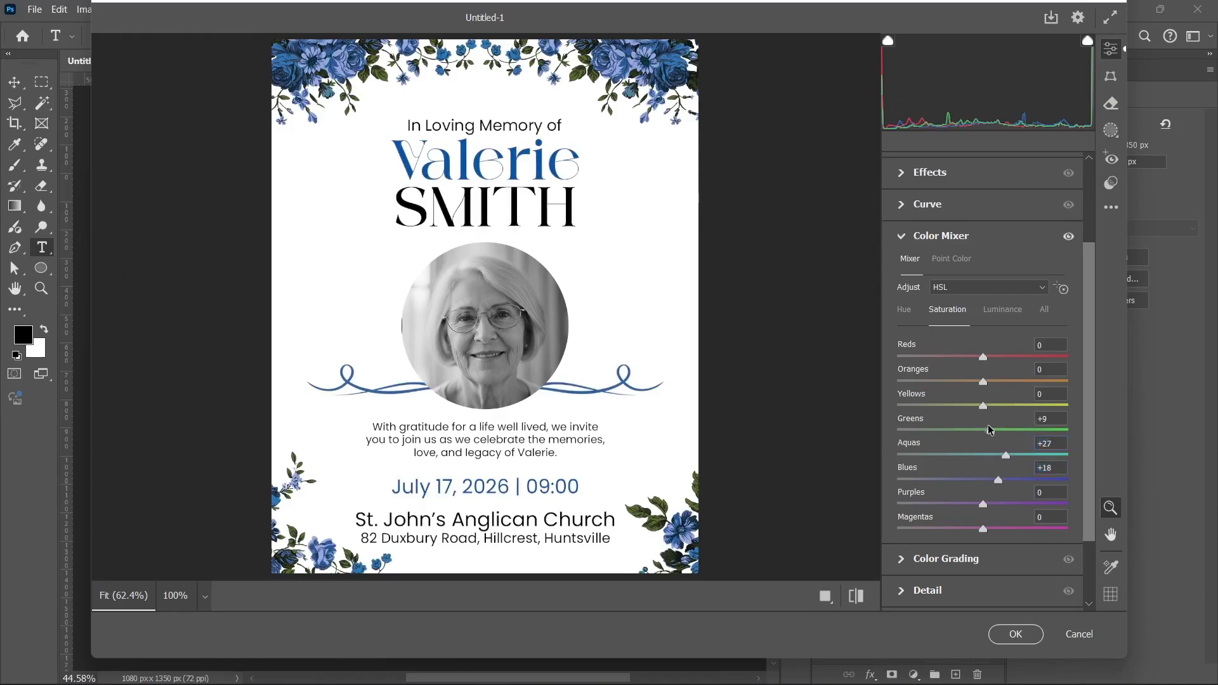
{"action": "left_click", "coordinate": [904, 247]}
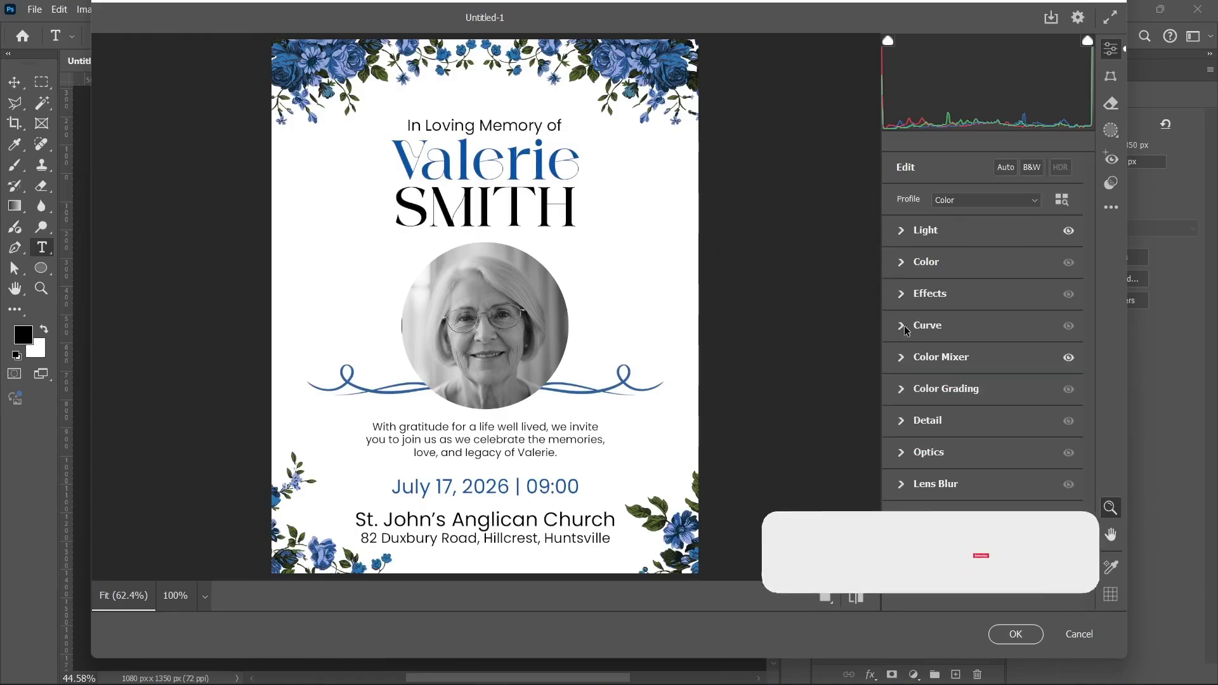
Adjust the Detail and Effects settings in Camera Raw and apply the filter to the stamped layer.
{"action": "left_click", "coordinate": [910, 423]}
{"action": "left_click", "coordinate": [908, 424]}
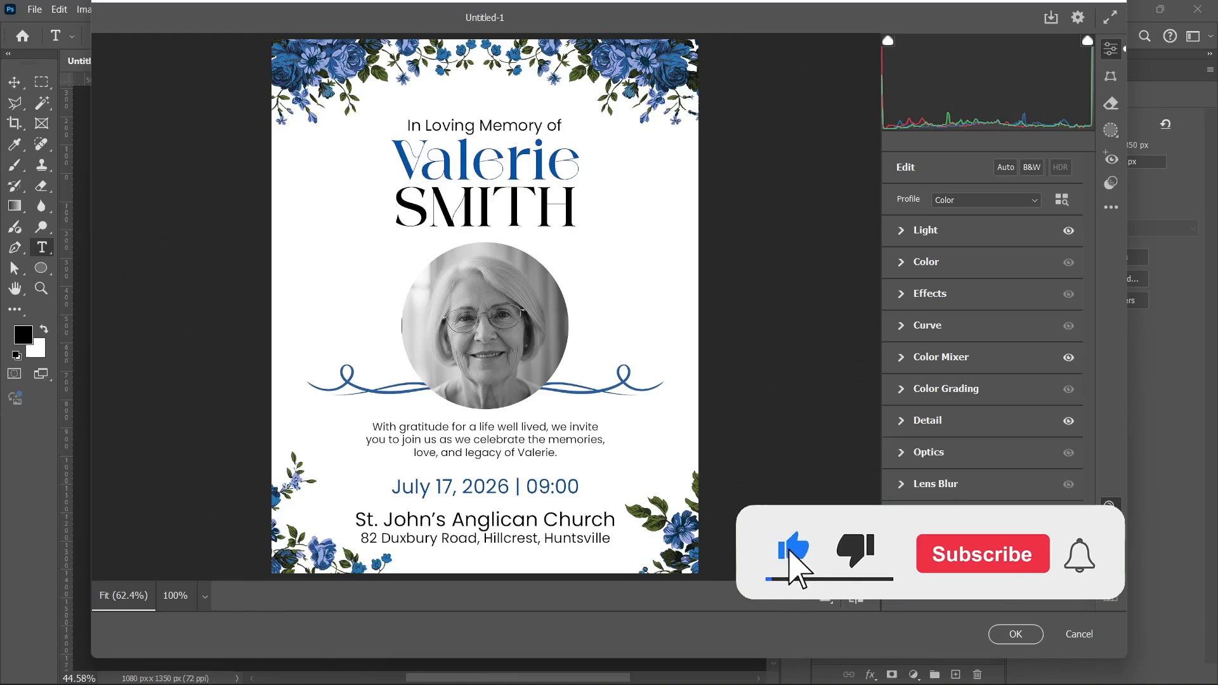
{"action": "left_click", "coordinate": [923, 294]}
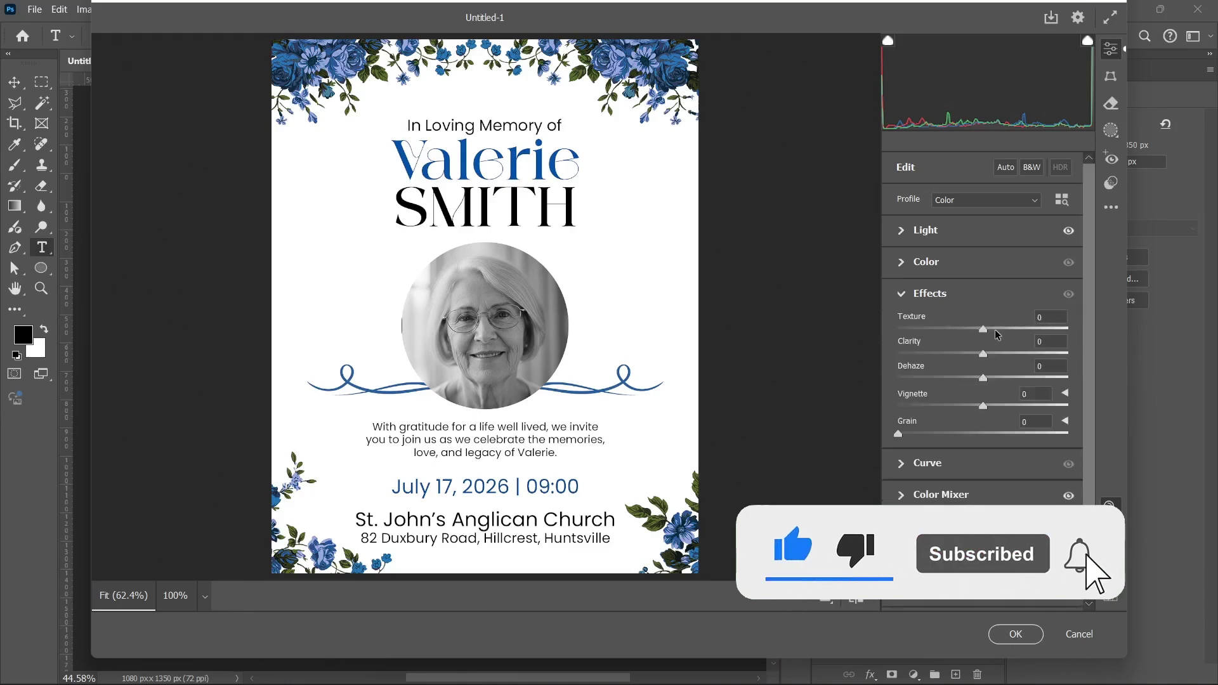
{"action": "left_click", "coordinate": [920, 299]}
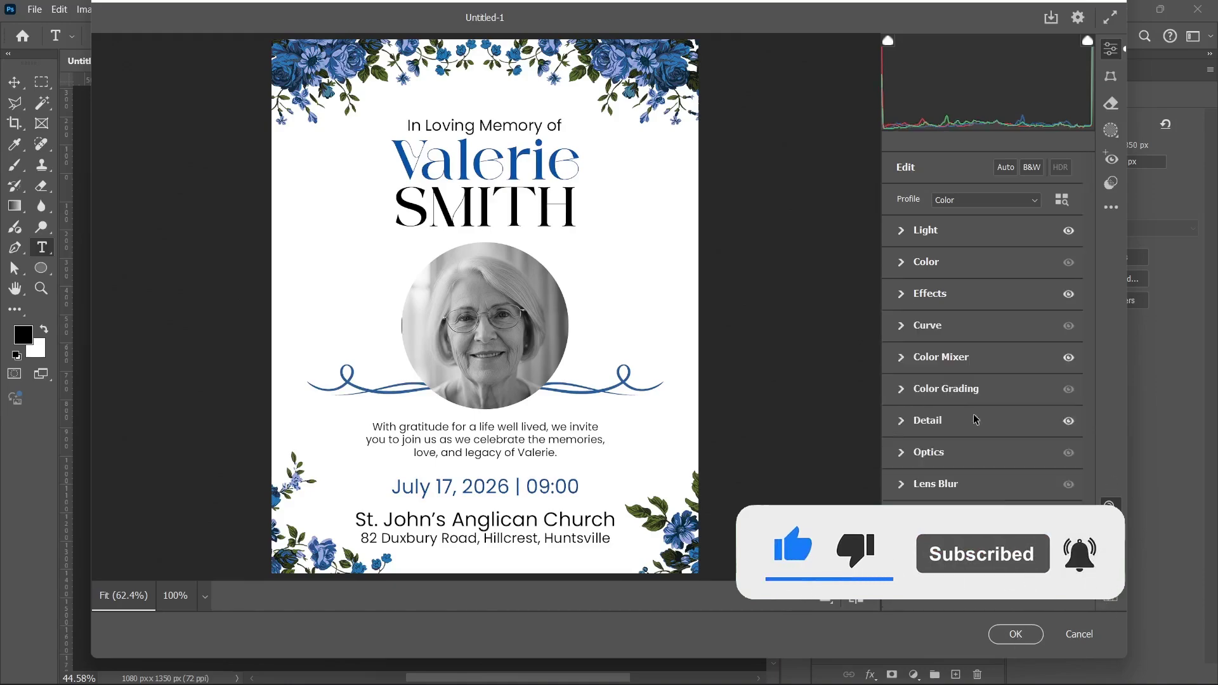
{"action": "left_click", "coordinate": [1014, 634]}
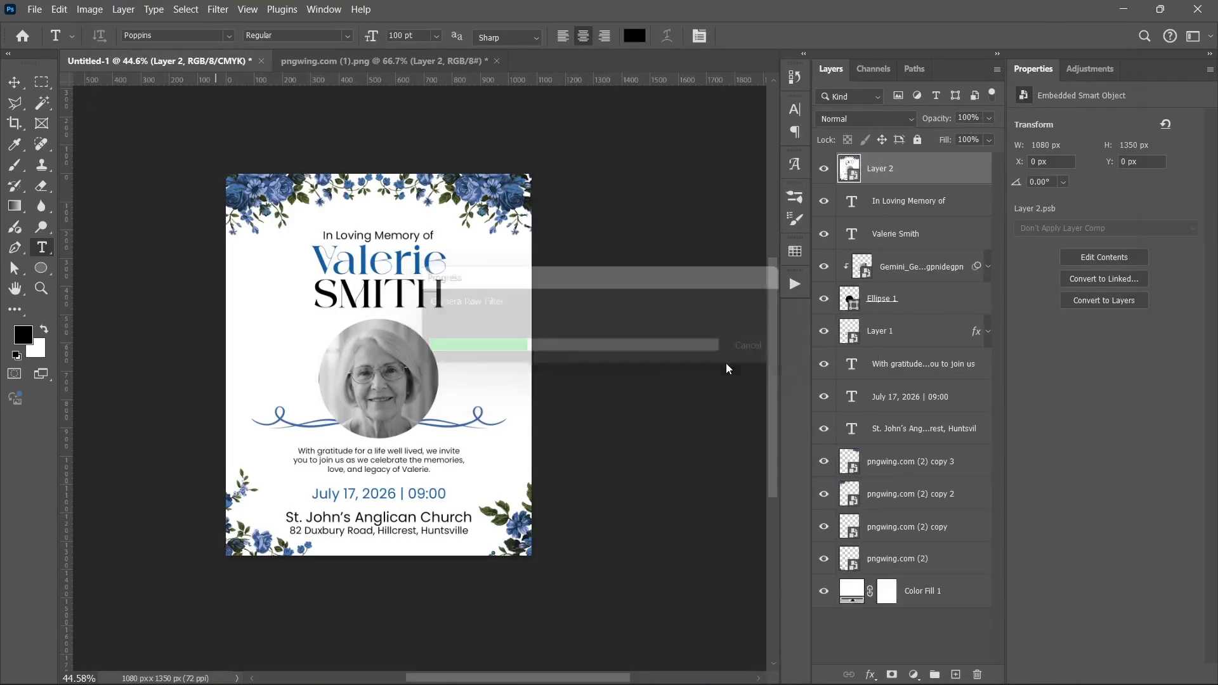